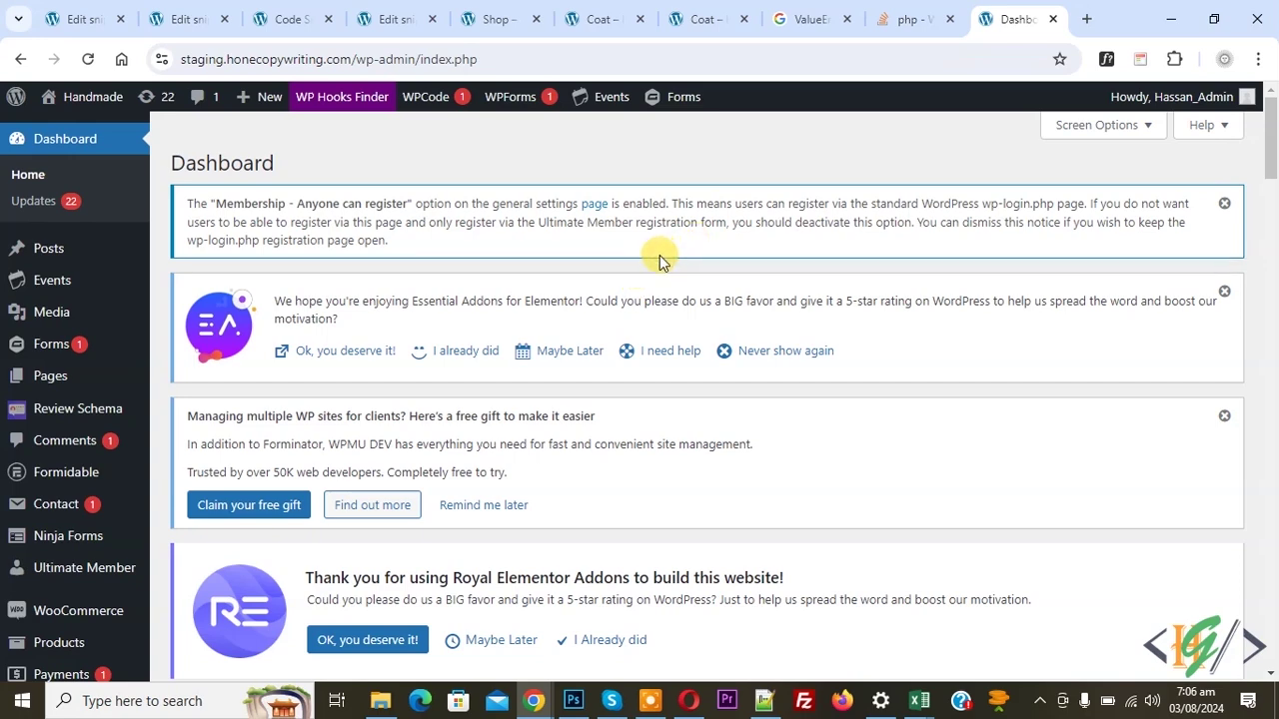
Step: Open the page for adding new plugins and search for "Price Based on Country for WooCommerce"
{"action": "scroll", "coordinate": [529, 208], "scroll_direction": "down", "scroll_amount": 4}
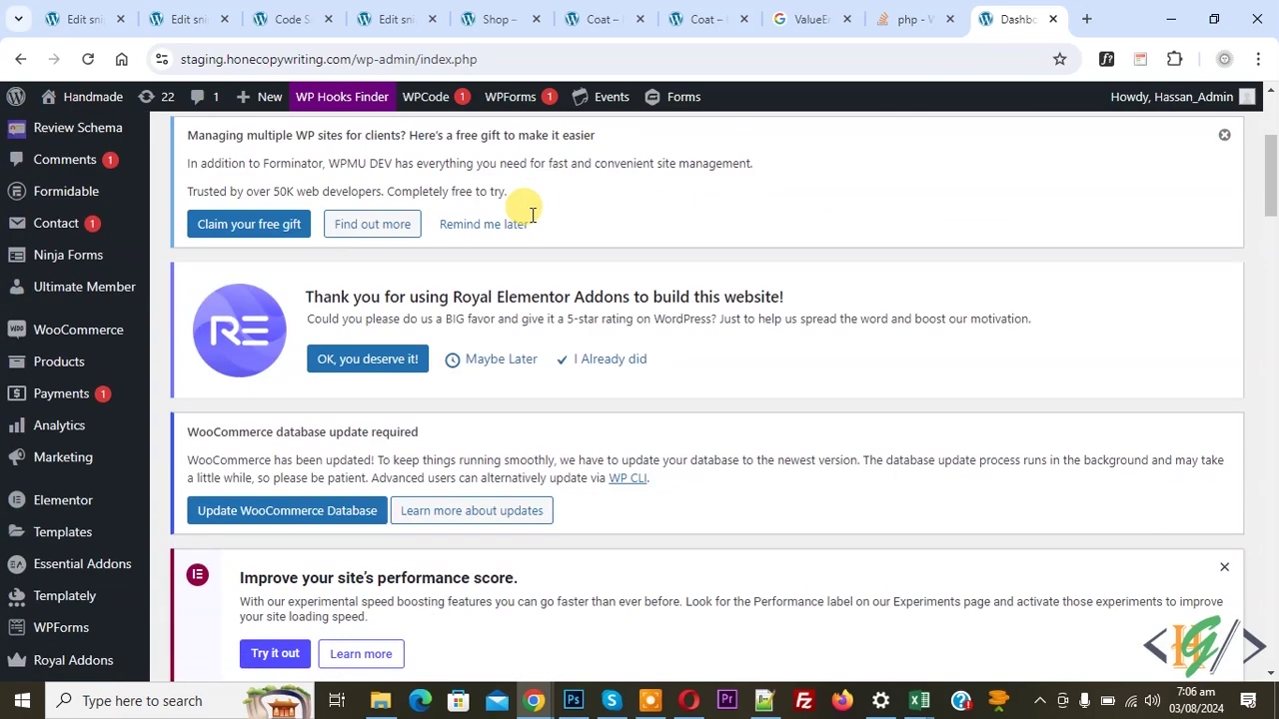
{"action": "scroll", "coordinate": [533, 214], "scroll_direction": "down", "scroll_amount": 2}
{"action": "mouse_move", "coordinate": [60, 462]}
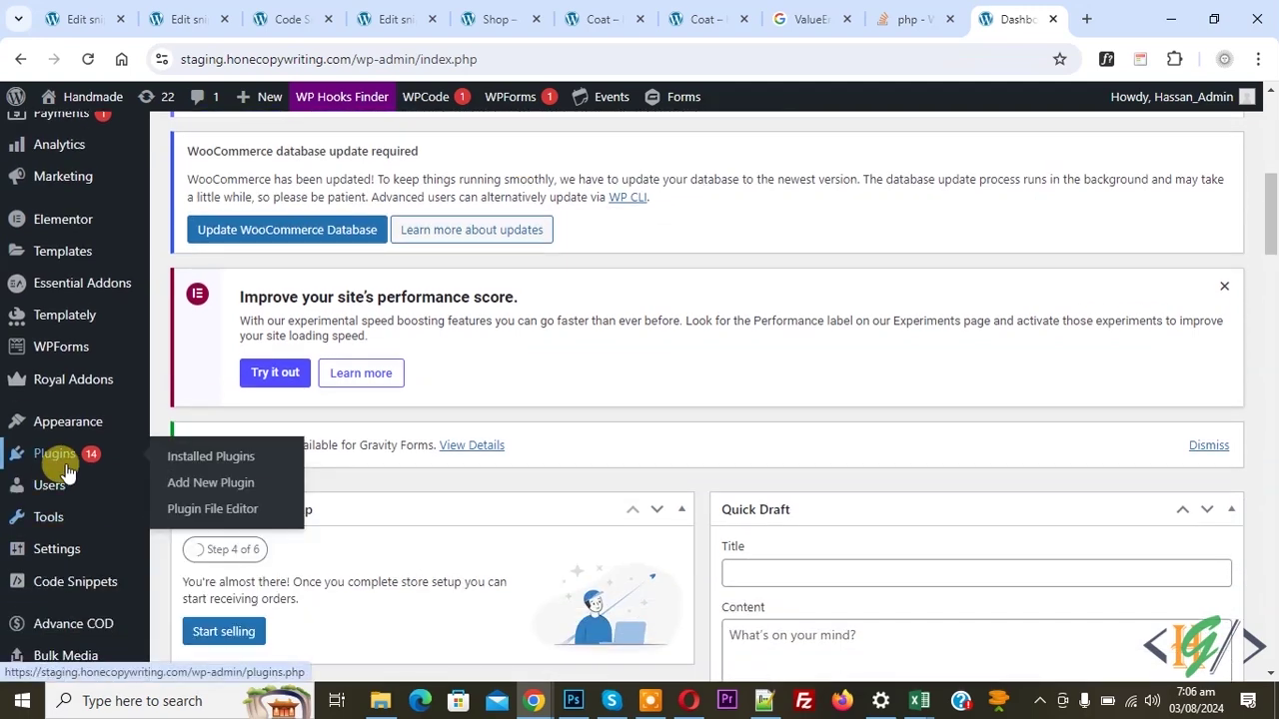
{"action": "left_click", "coordinate": [172, 487]}
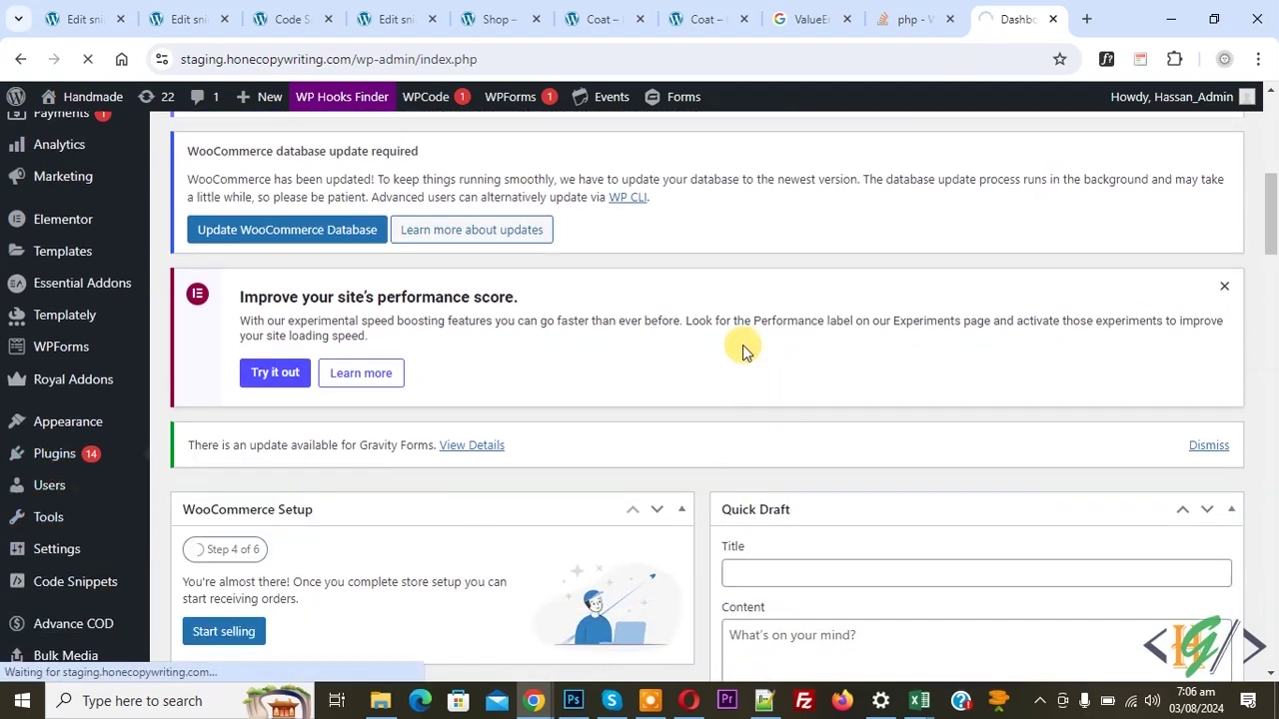
{"action": "scroll", "coordinate": [608, 229], "scroll_direction": "down", "scroll_amount": 4}
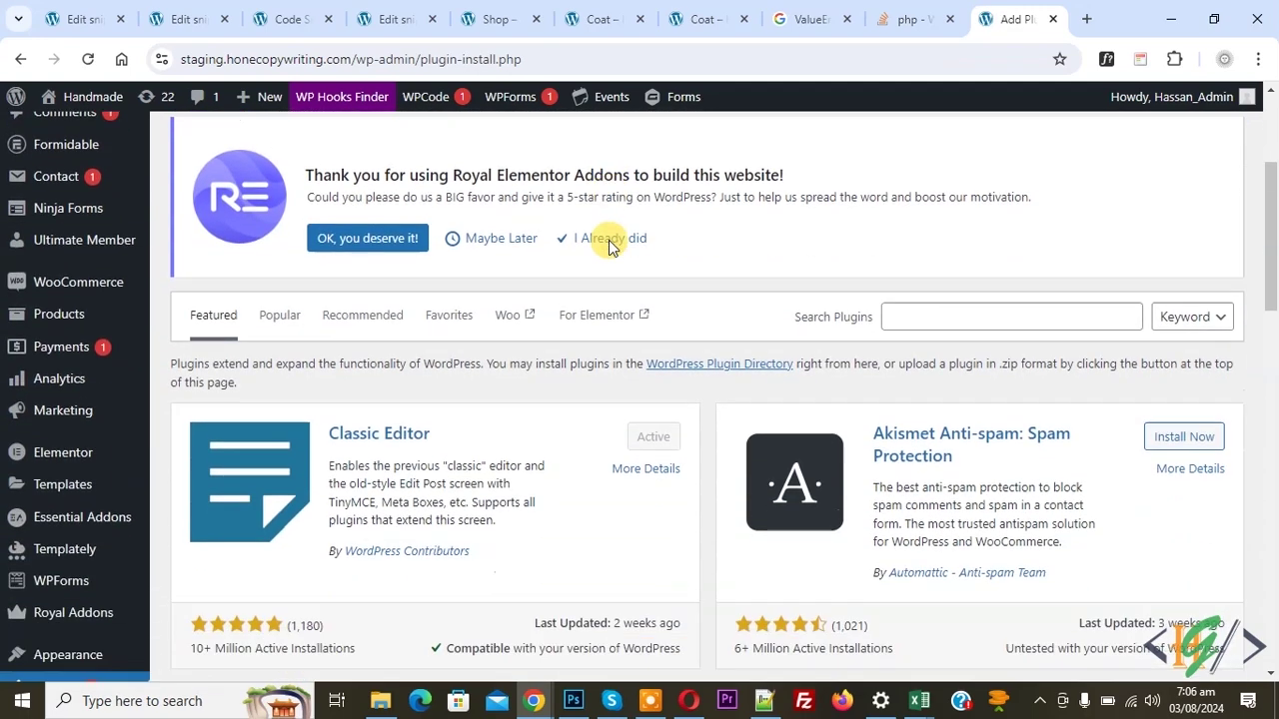
{"action": "left_click", "coordinate": [954, 205]}
{"action": "type", "text": "Price Based on Country for WooCommerce"}
{"action": "left_click", "coordinate": [920, 232]}
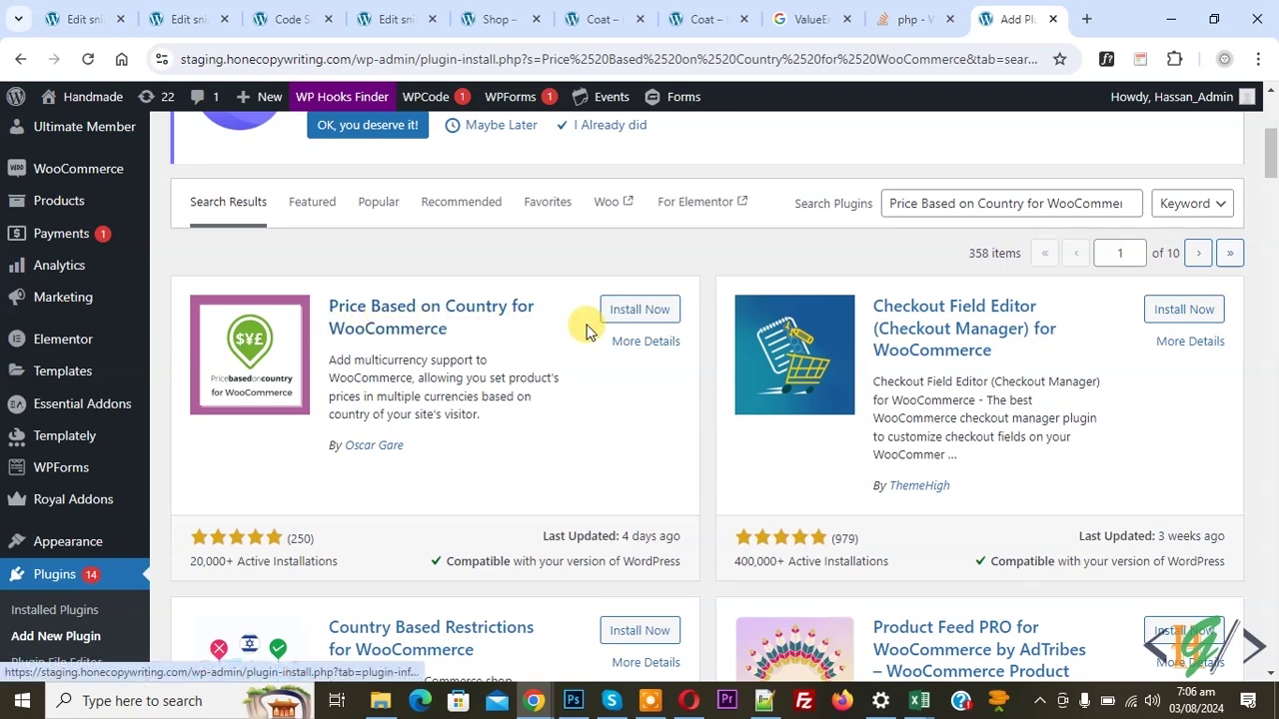
Step: Install and activate the Price Based on Country for WooCommerce plugin and start its first-time configuration
{"action": "left_click", "coordinate": [639, 309]}
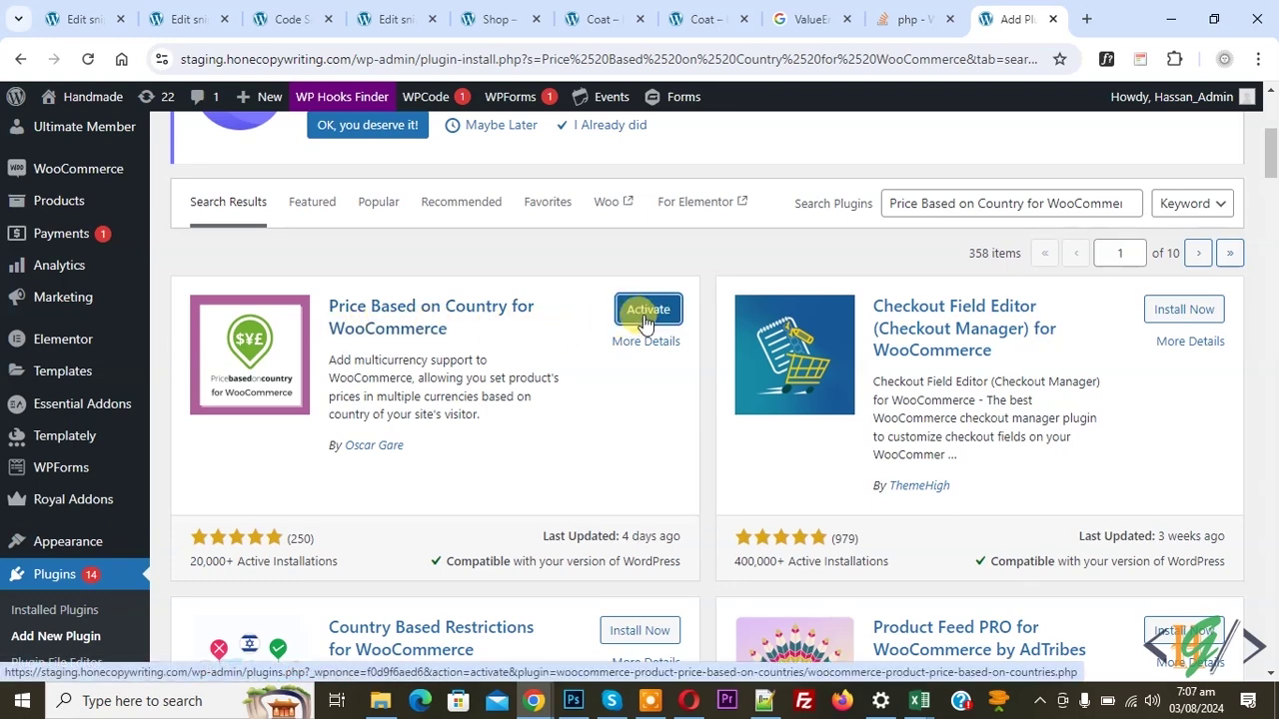
{"action": "left_click", "coordinate": [645, 315]}
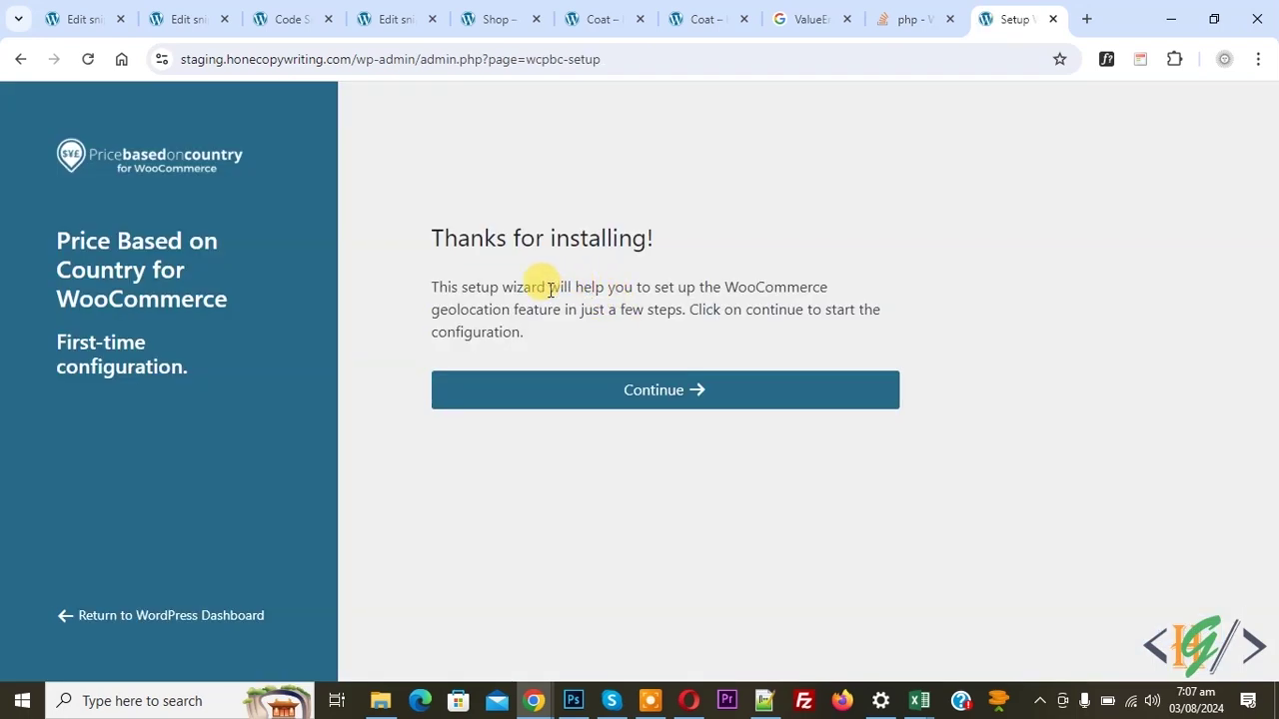
{"action": "left_click", "coordinate": [619, 391]}
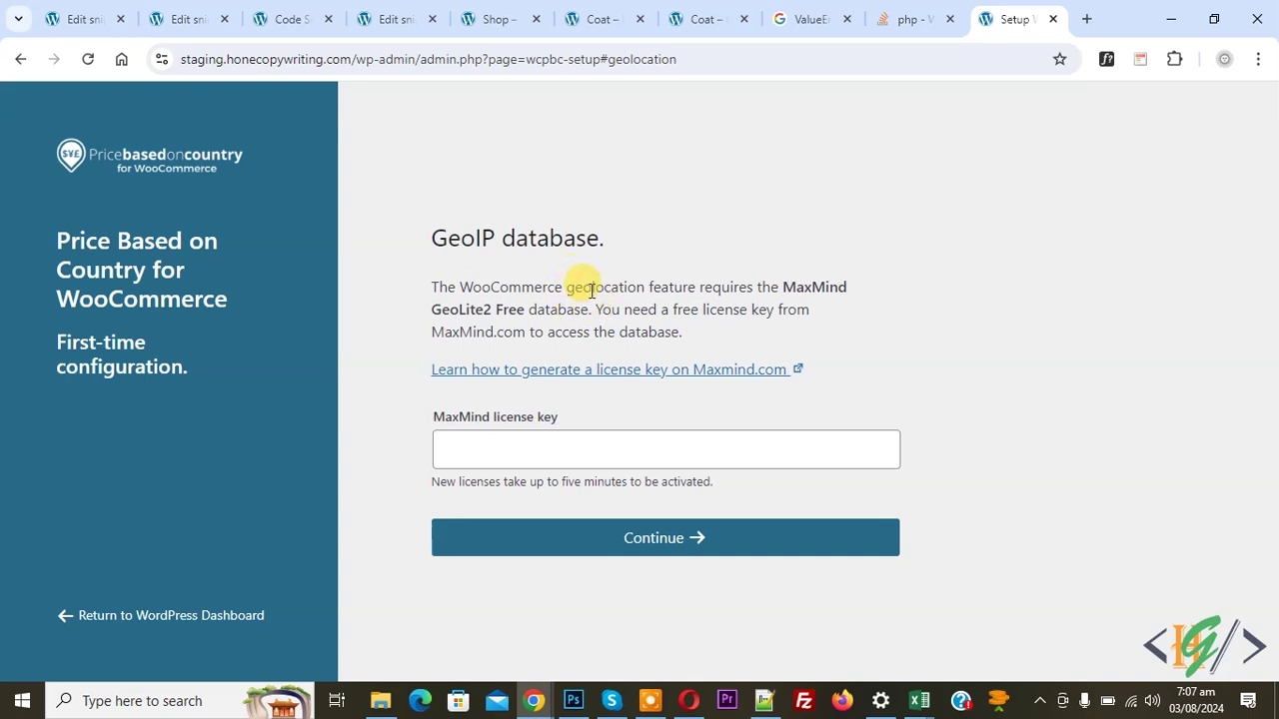
Step: Open the guide on generating a MaxMind license key in a new browser tab and switch to it
{"action": "right_click", "coordinate": [540, 372]}
{"action": "left_click", "coordinate": [629, 389]}
{"action": "left_click", "coordinate": [1014, 15]}
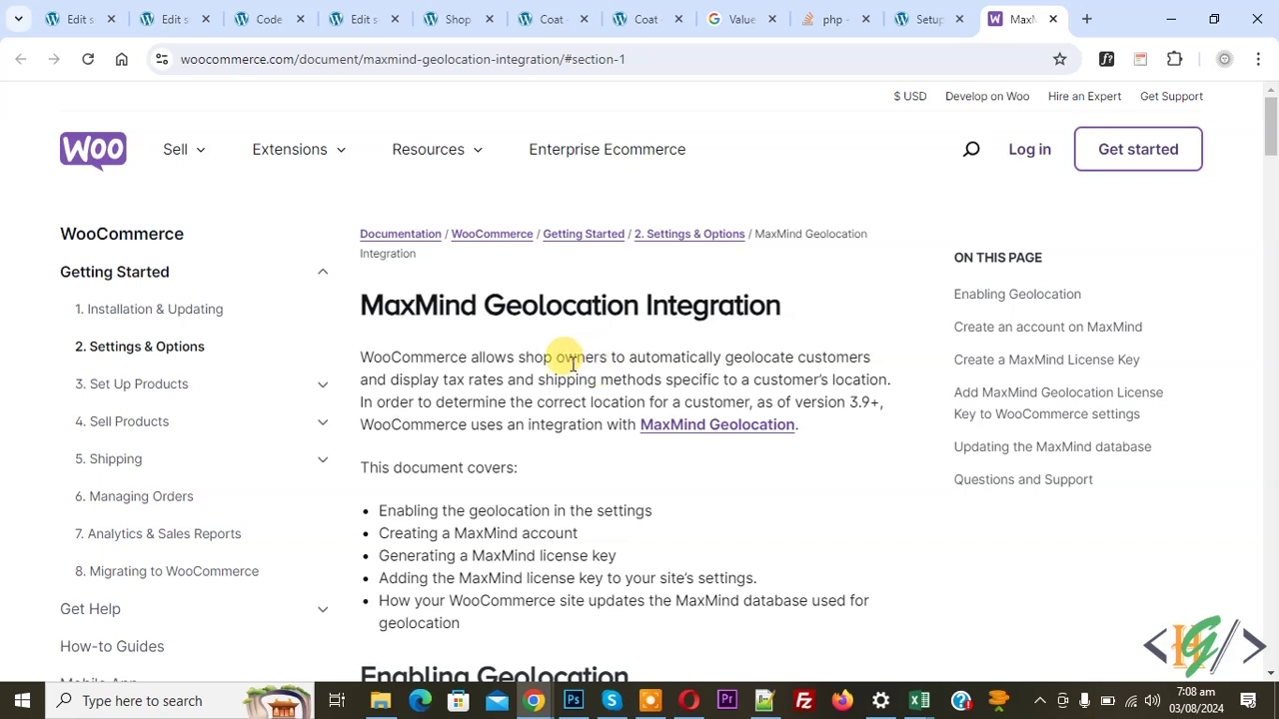
Step: Go through the geolocation guide to its account creation section and open the GeoLite2 Sign Up page in a new tab
{"action": "scroll", "coordinate": [571, 357], "scroll_direction": "down", "scroll_amount": 3}
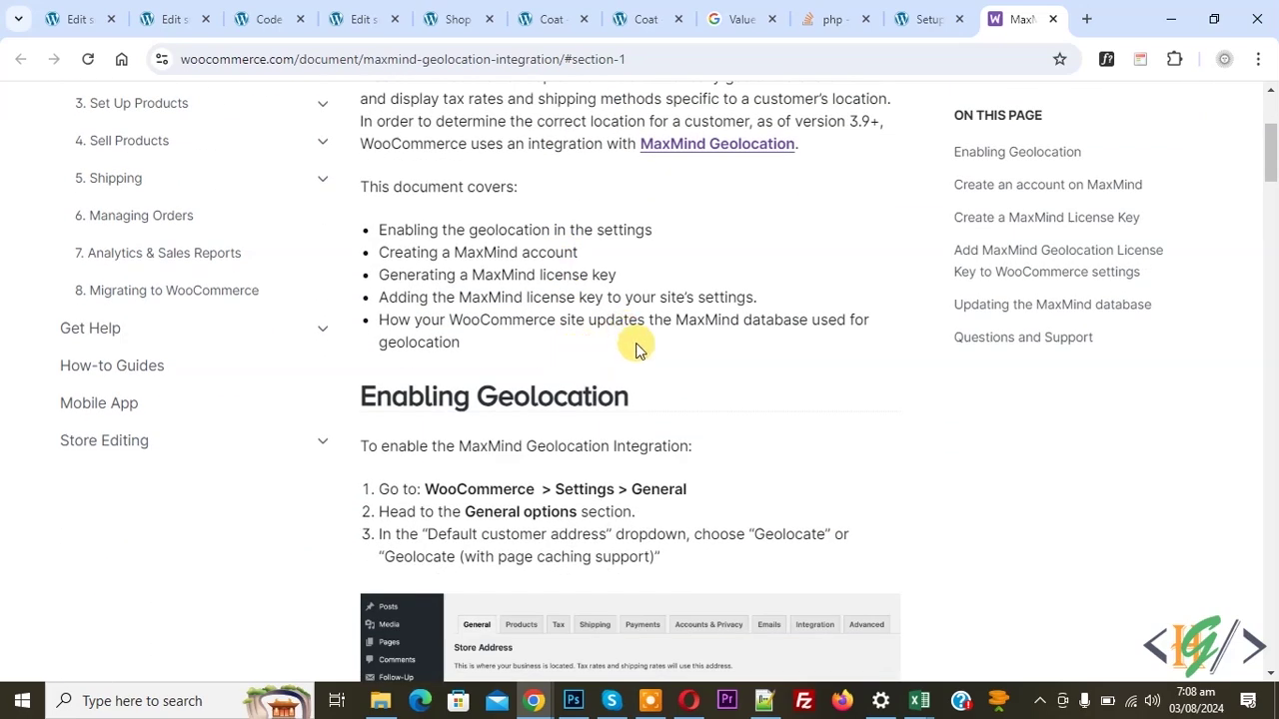
{"action": "scroll", "coordinate": [508, 394], "scroll_direction": "down", "scroll_amount": 1}
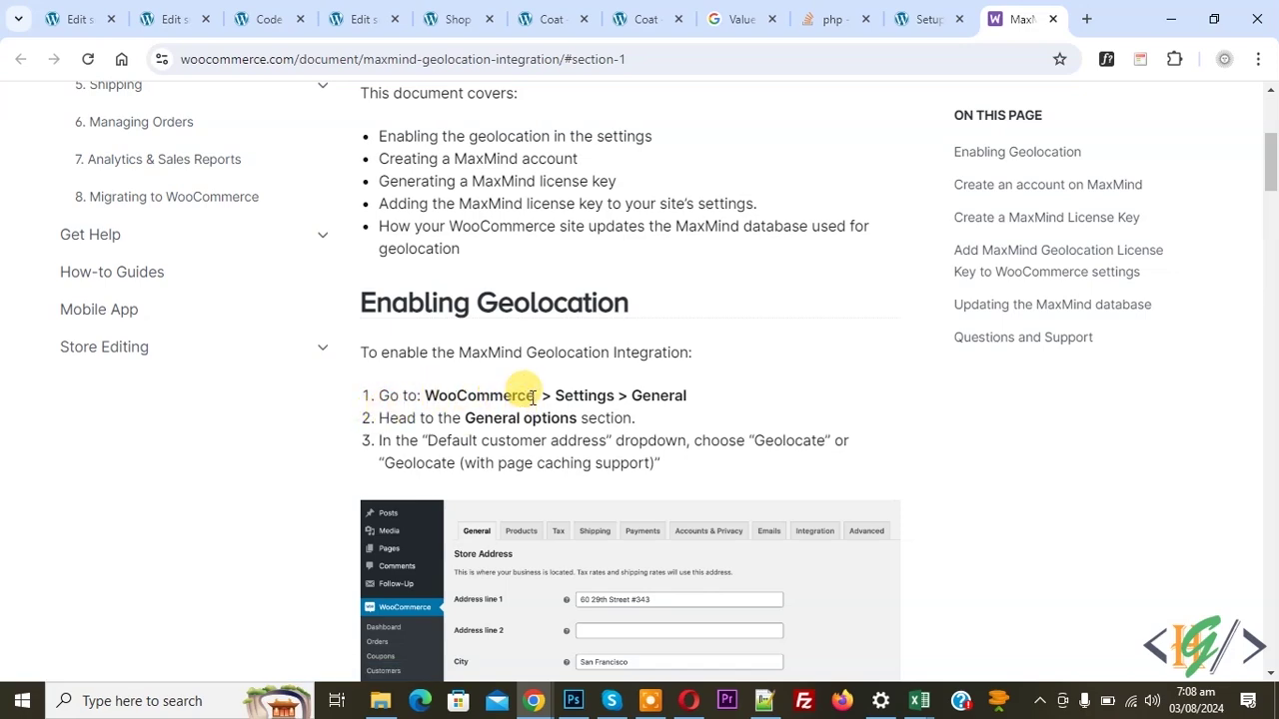
{"action": "scroll", "coordinate": [565, 371], "scroll_direction": "down", "scroll_amount": 3}
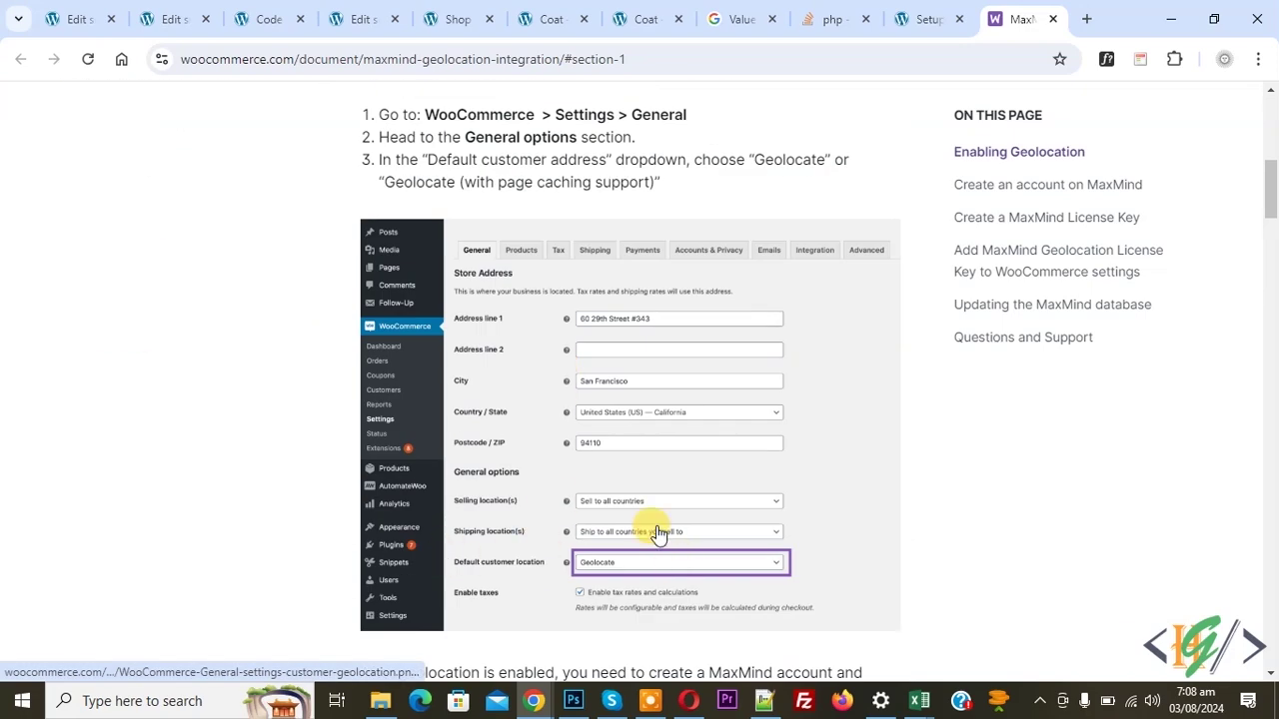
{"action": "scroll", "coordinate": [680, 560], "scroll_direction": "down", "scroll_amount": 3}
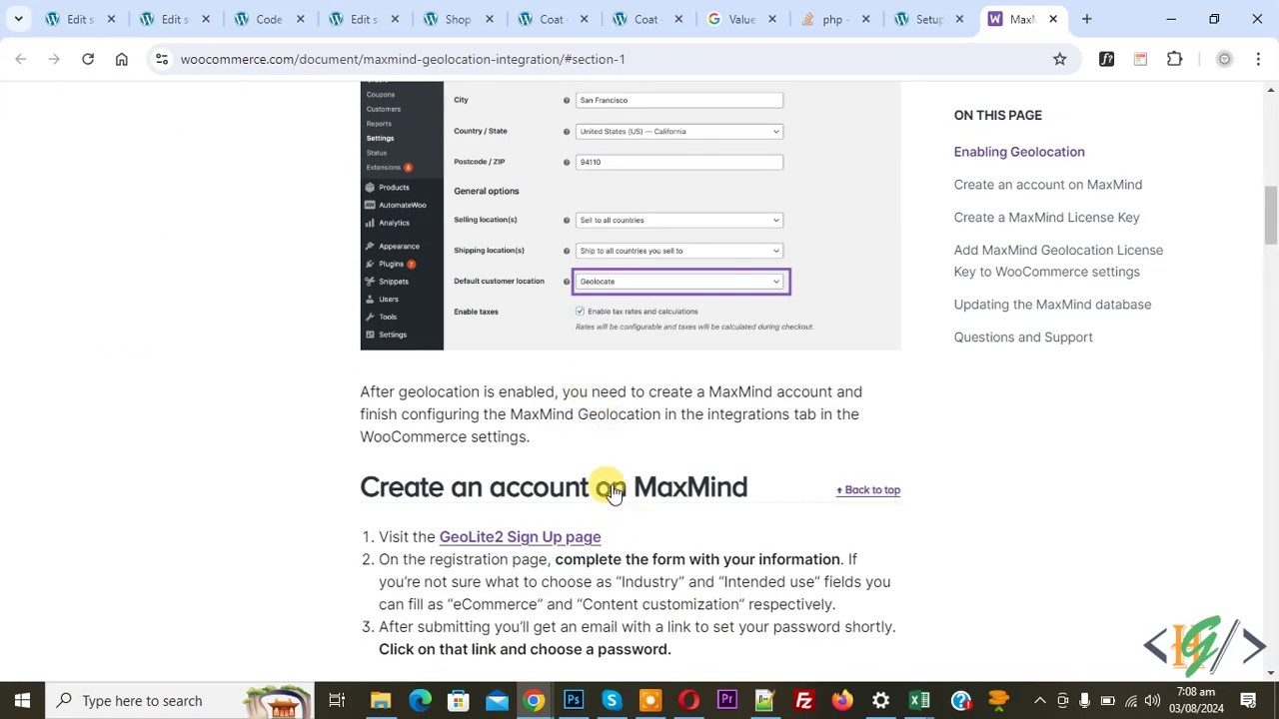
{"action": "right_click", "coordinate": [514, 543]}
{"action": "left_click", "coordinate": [599, 310]}
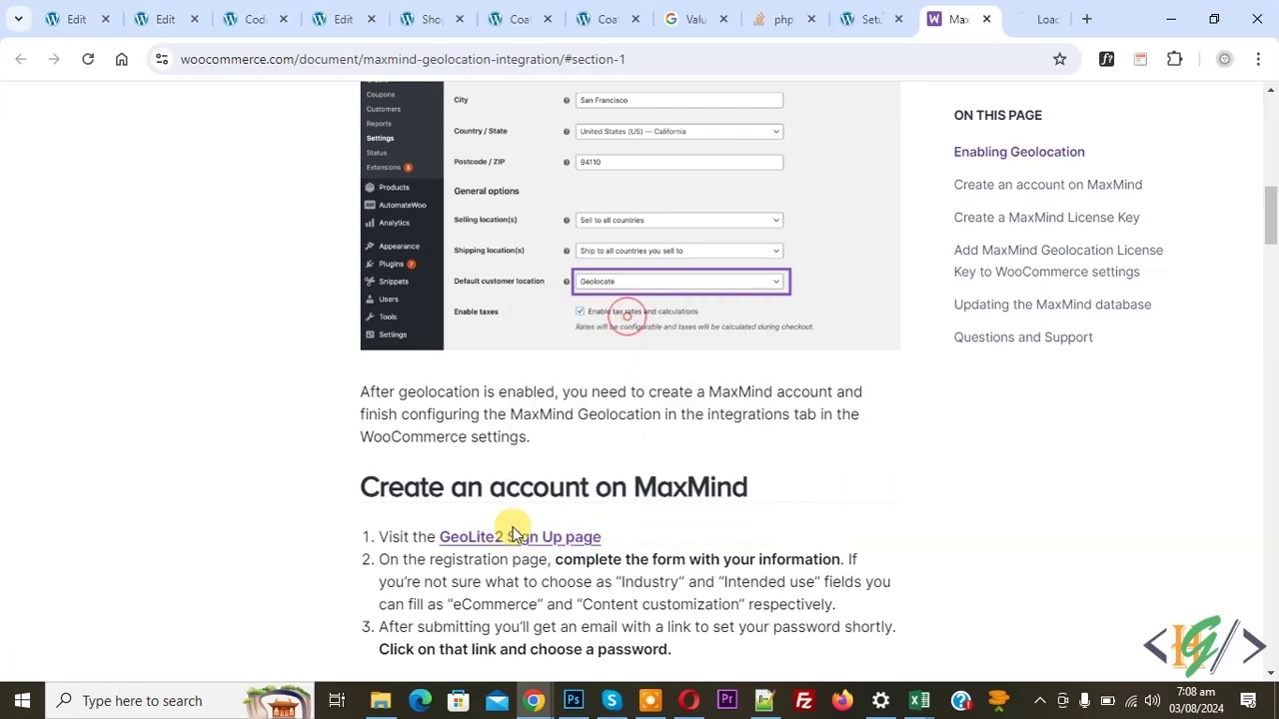
{"action": "left_click", "coordinate": [1022, 18]}
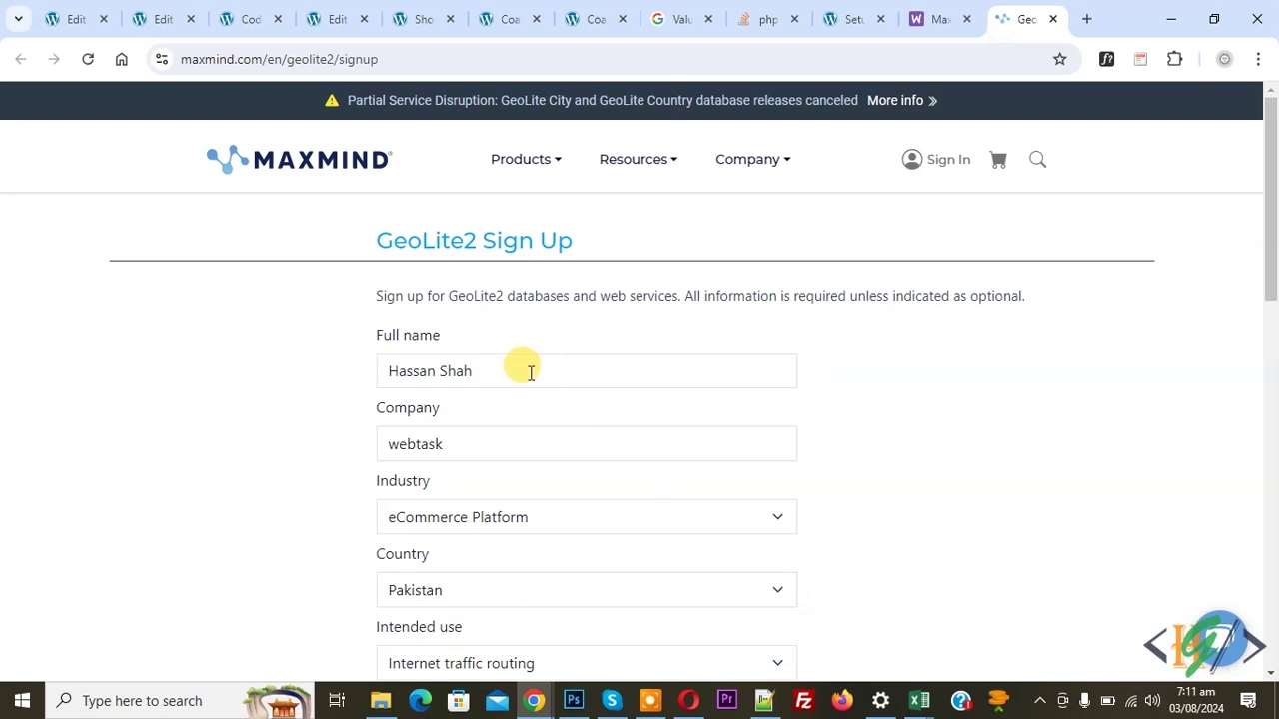
Step: Submit the completed GeoLite2 sign-up form, and set and confirm the password for the new MaxMind account
{"action": "scroll", "coordinate": [530, 373], "scroll_direction": "down", "scroll_amount": 5}
{"action": "left_click", "coordinate": [427, 560]}
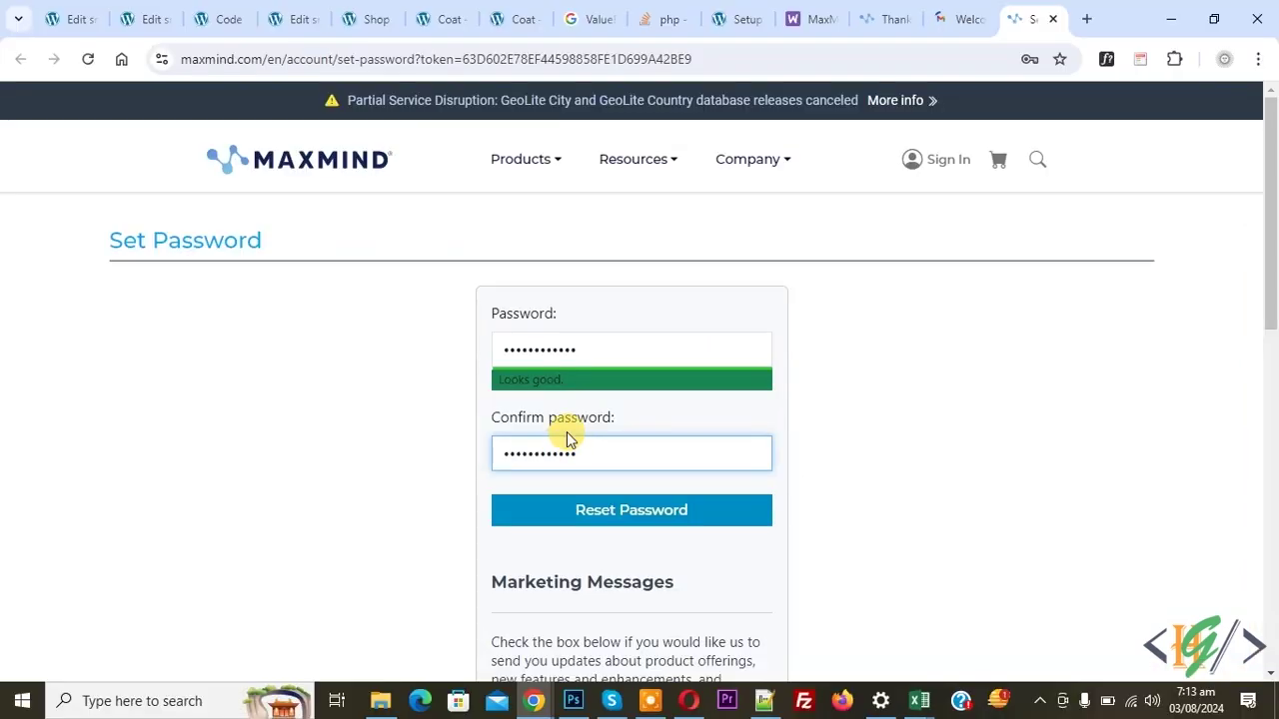
{"action": "left_click", "coordinate": [628, 519]}
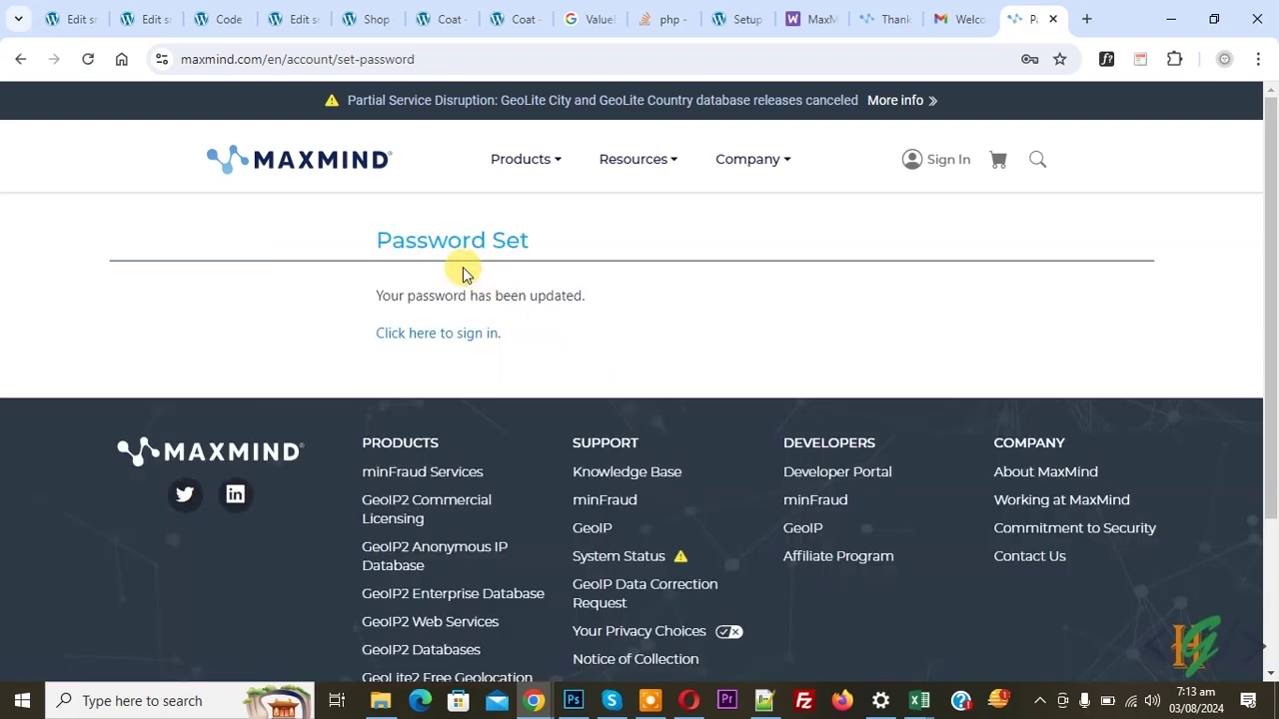
{"action": "left_click_drag", "start_coordinate": [383, 239], "coordinate": [524, 239]}
{"action": "left_click", "coordinate": [566, 327]}
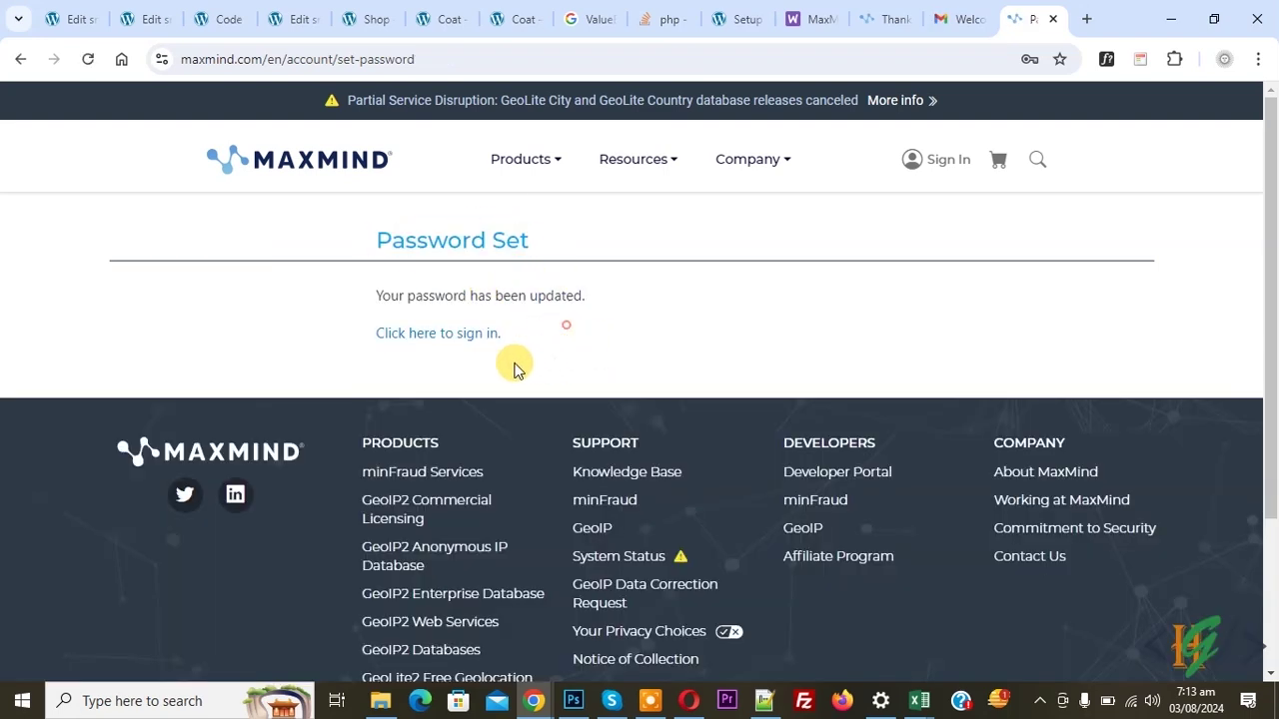
Step: Sign in to the MaxMind account with the username and account password
{"action": "left_click", "coordinate": [446, 339]}
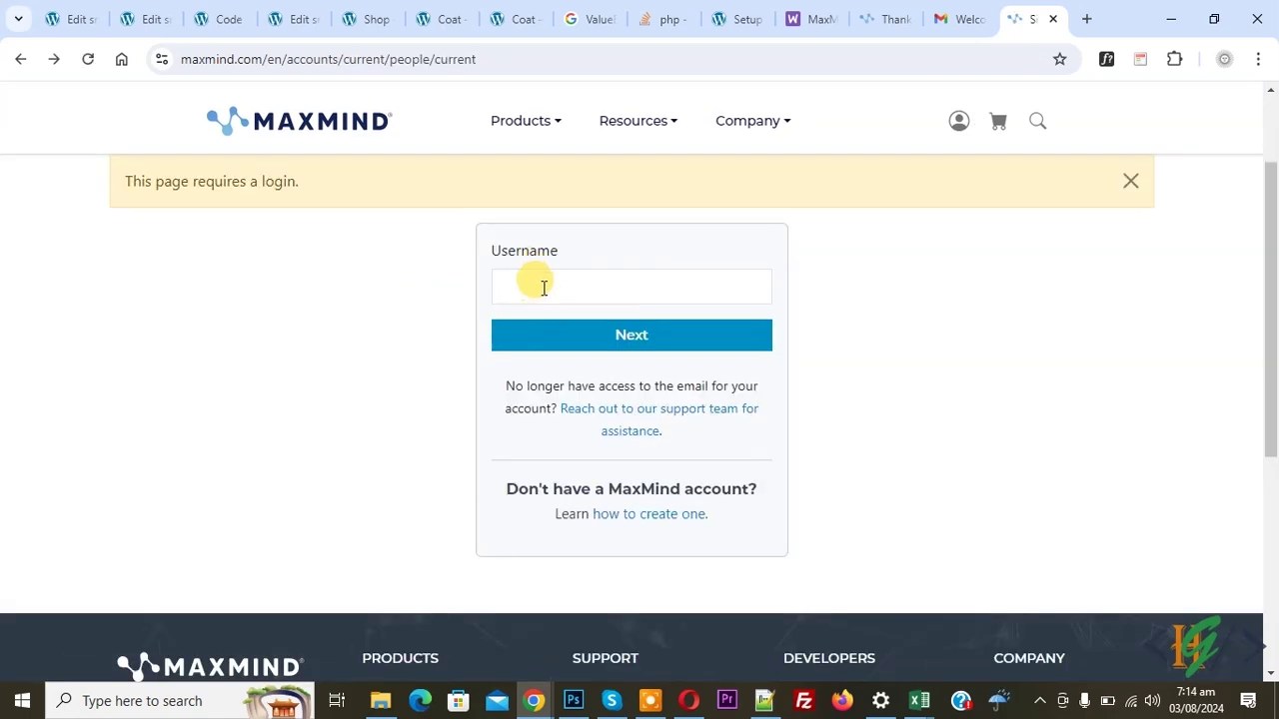
{"action": "left_click", "coordinate": [571, 330]}
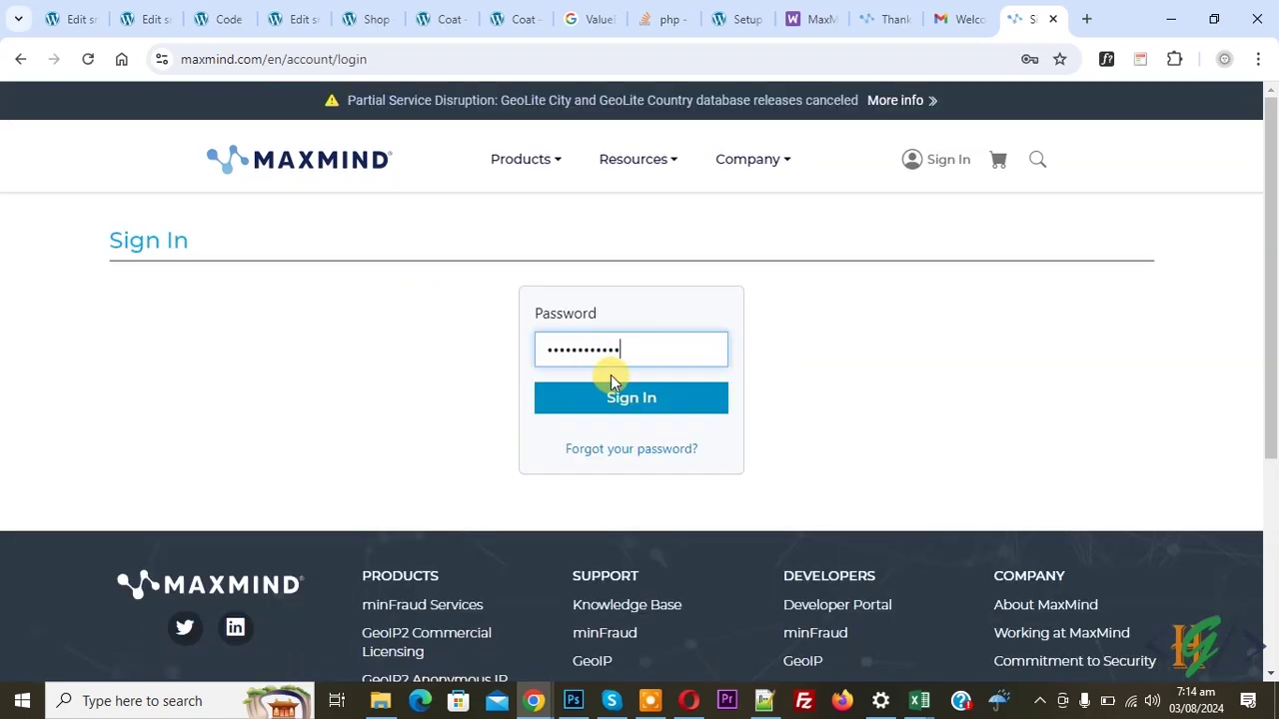
{"action": "left_click", "coordinate": [611, 396]}
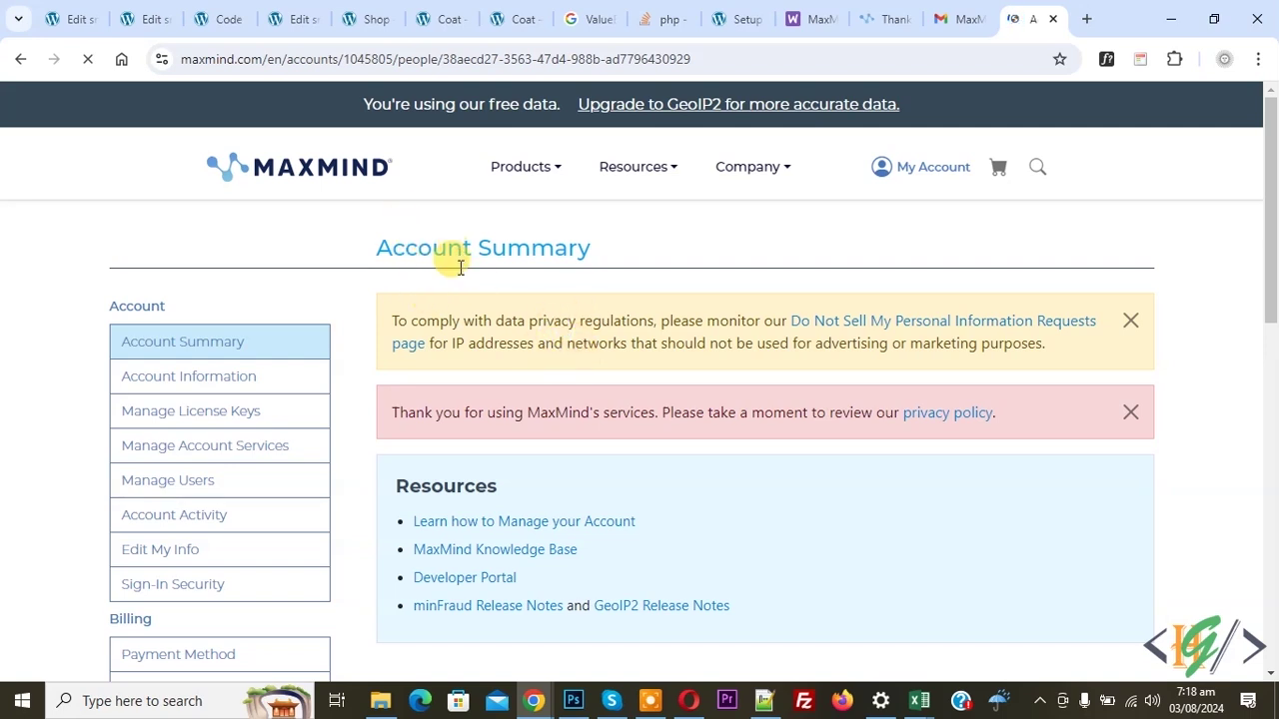
Step: Generate a new MaxMind license key with the description "woocommerce"
{"action": "left_click", "coordinate": [195, 420]}
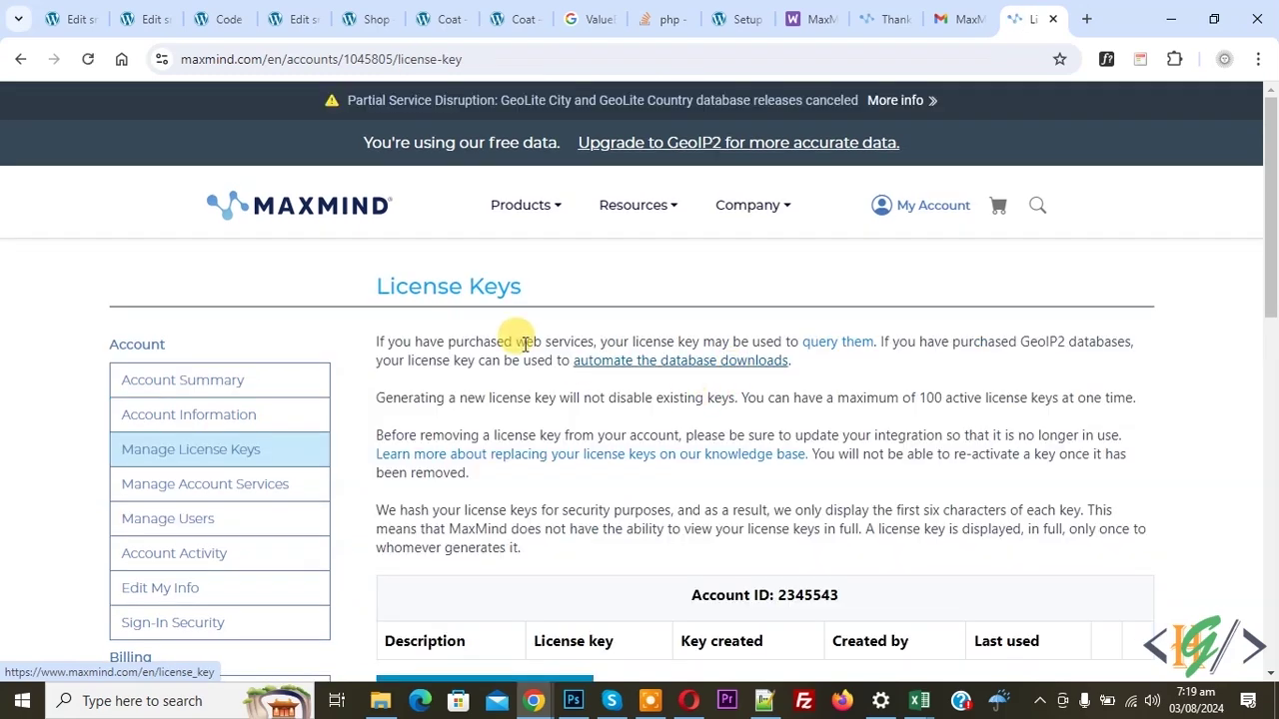
{"action": "scroll", "coordinate": [613, 434], "scroll_direction": "down", "scroll_amount": 1}
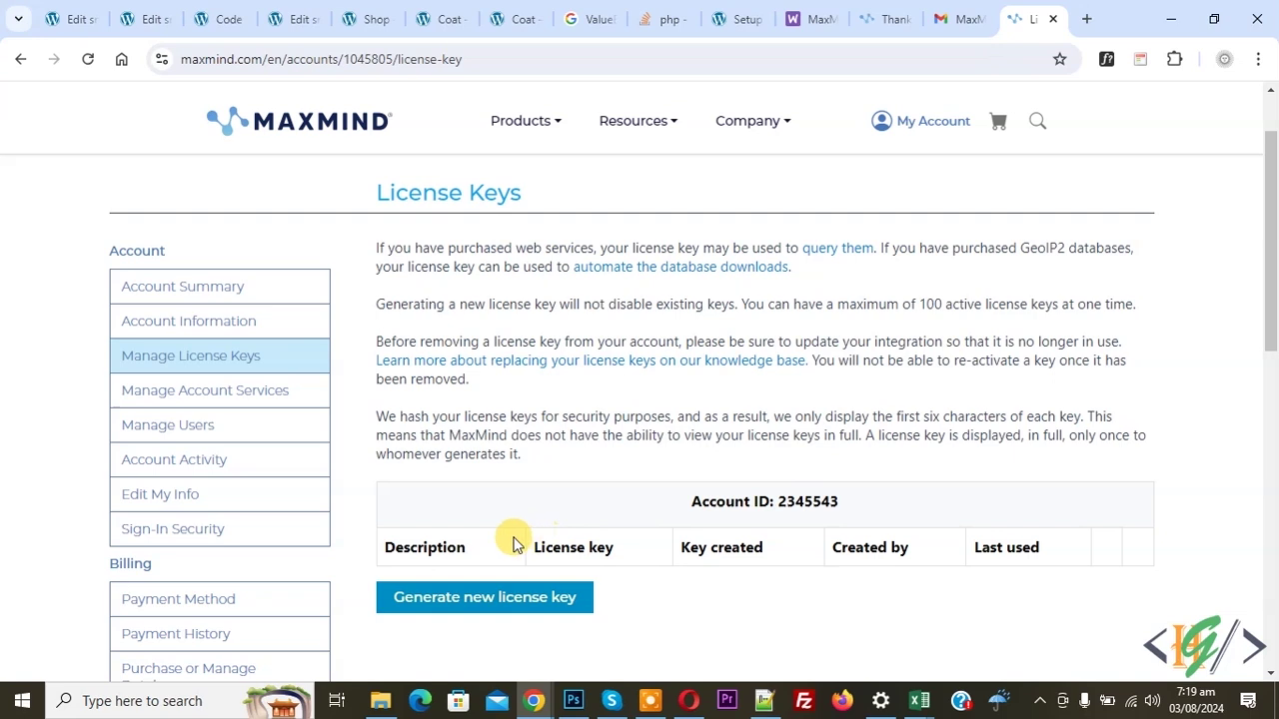
{"action": "left_click", "coordinate": [487, 609]}
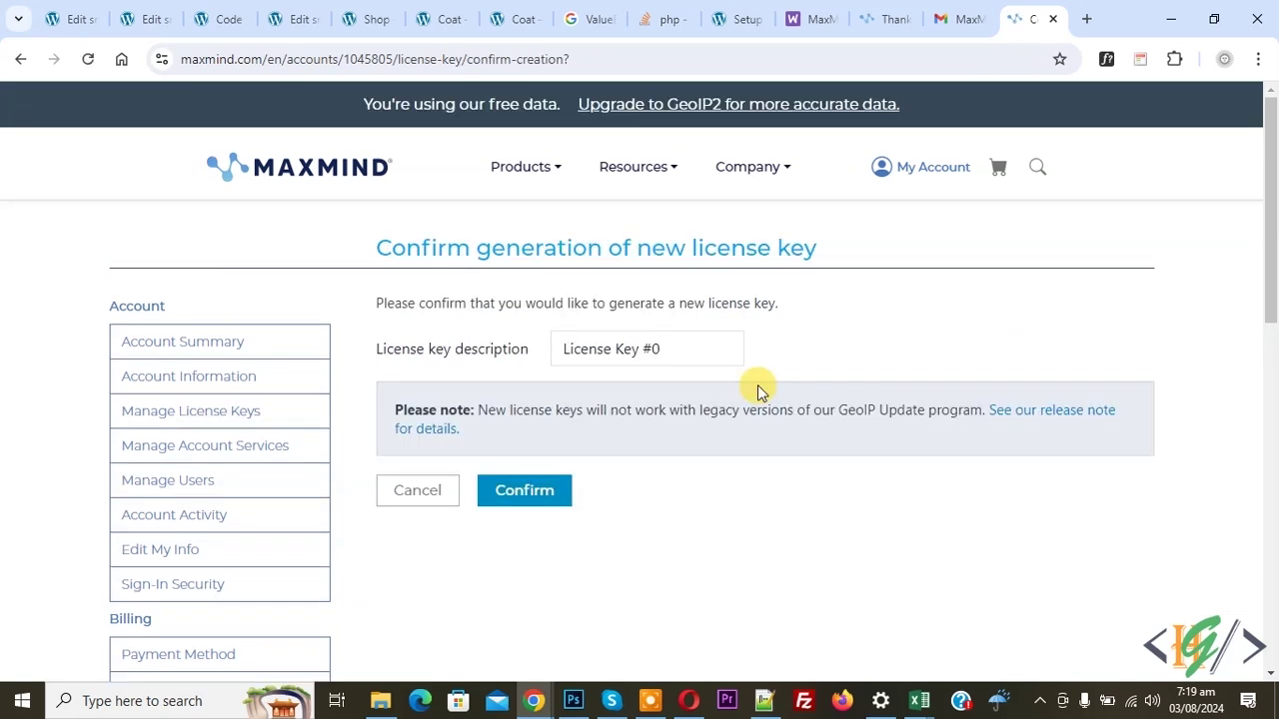
{"action": "left_click", "coordinate": [600, 348]}
{"action": "type", "text": "woocommerce"}
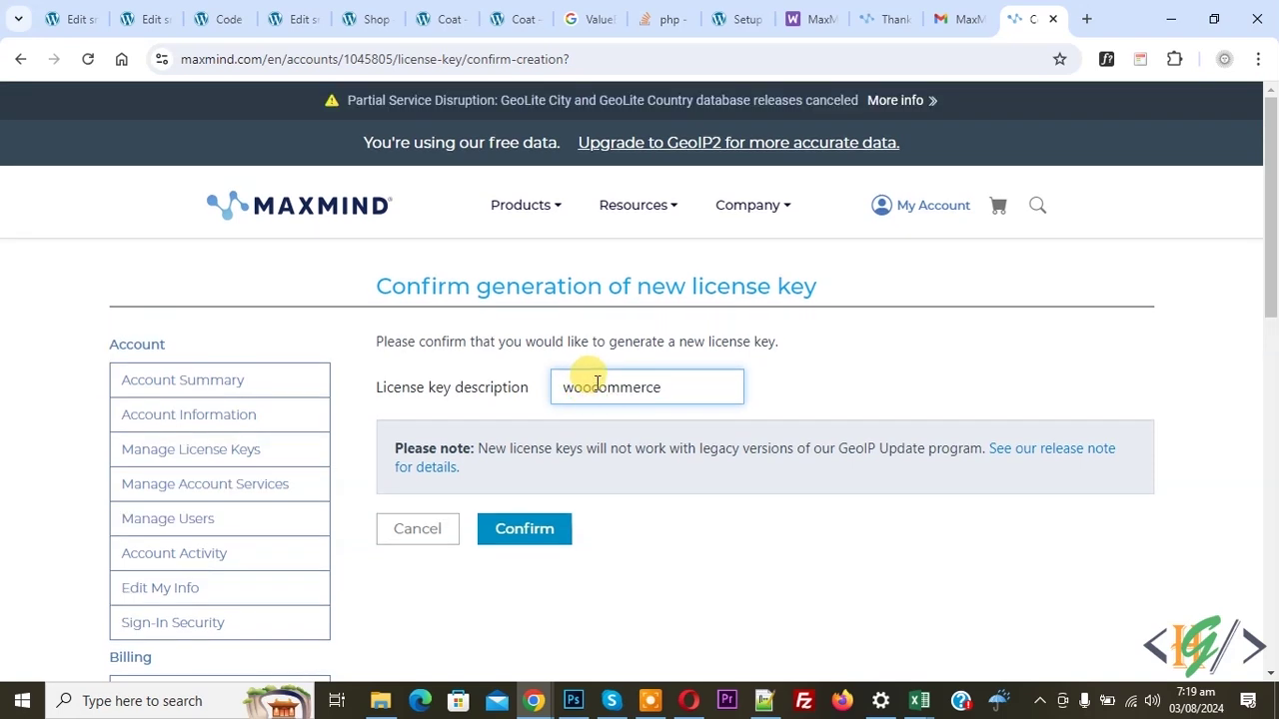
{"action": "left_click", "coordinate": [556, 528]}
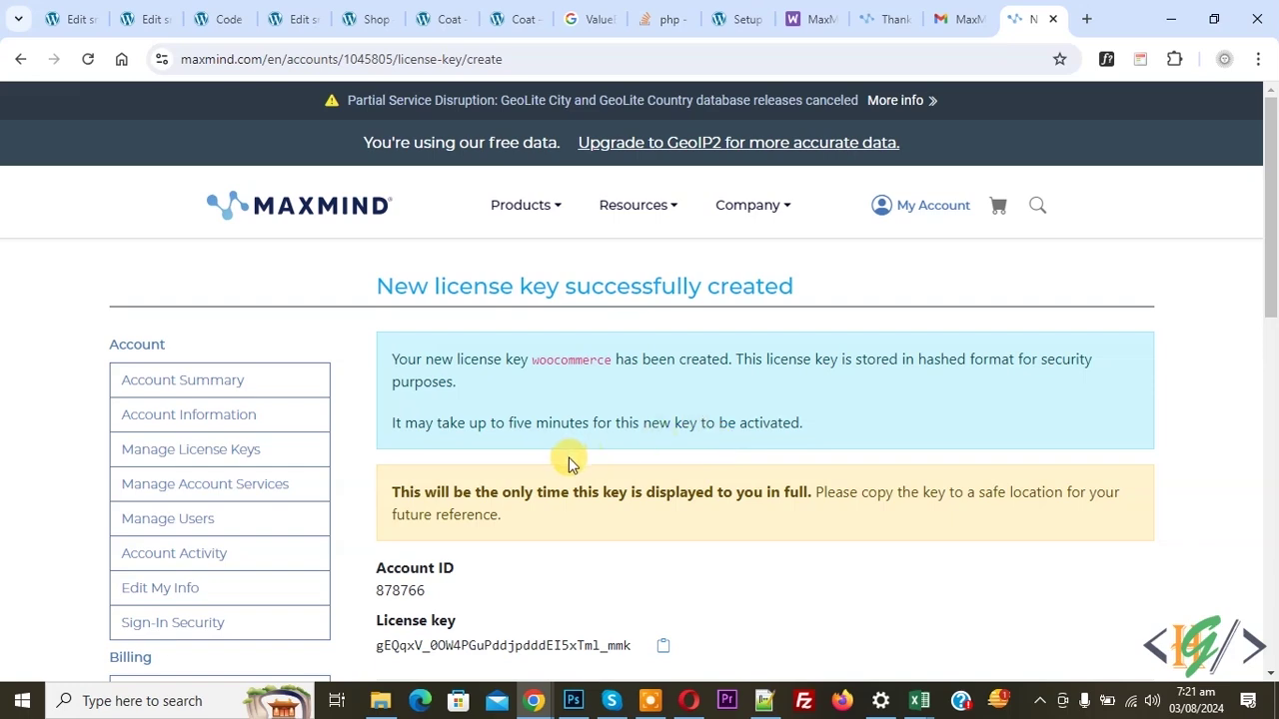
Step: Copy the new license key into the MaxMind license key field of the plugin's setup wizard and continue
{"action": "scroll", "coordinate": [568, 461], "scroll_direction": "down", "scroll_amount": 3}
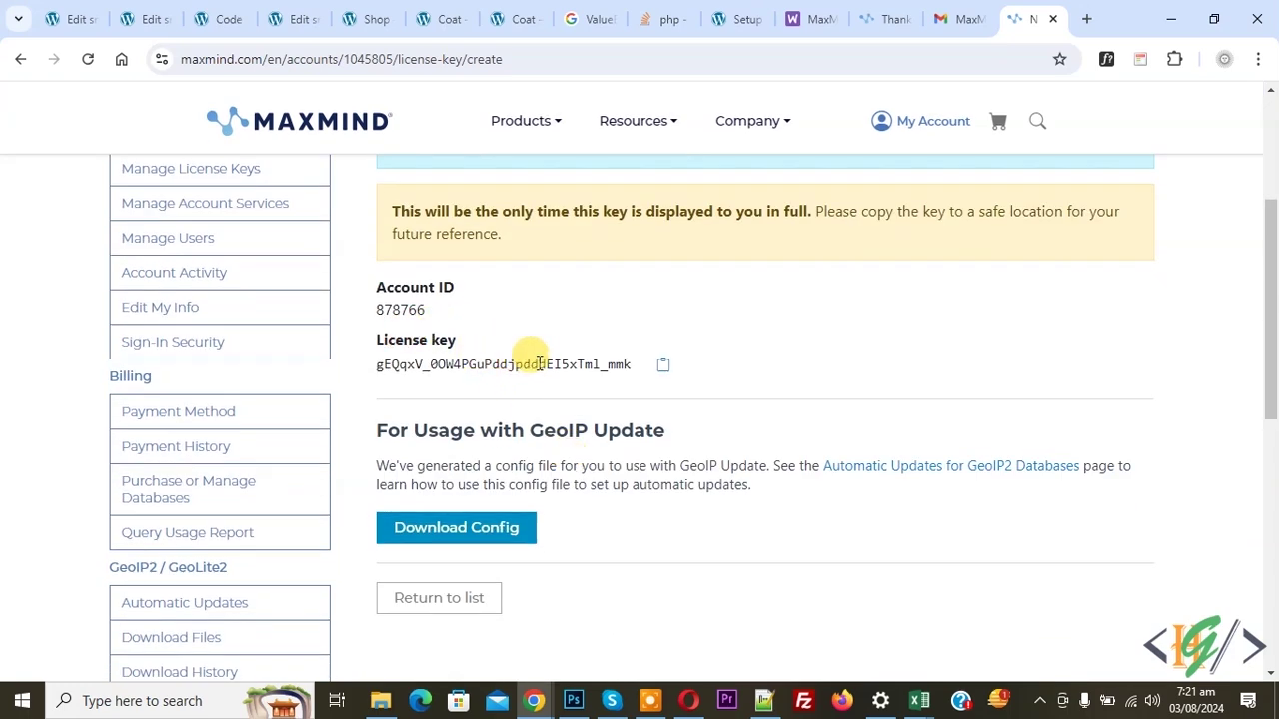
{"action": "double_click", "coordinate": [521, 362]}
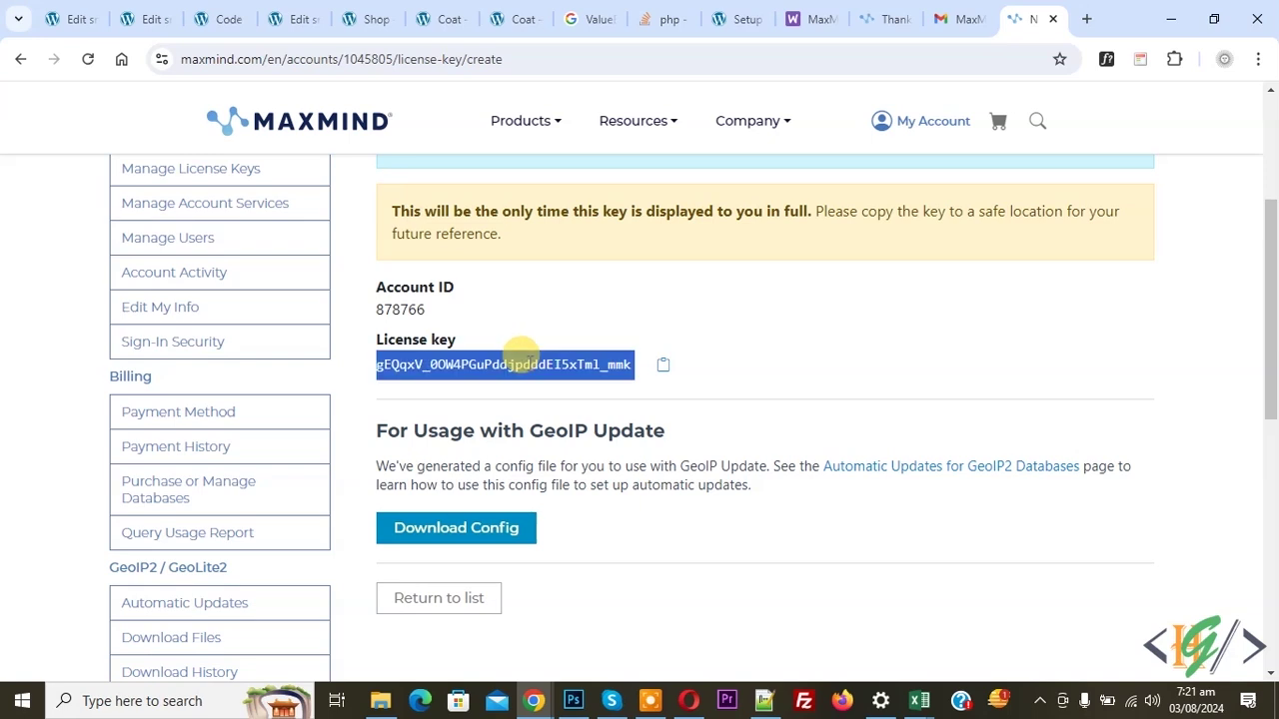
{"action": "left_click", "coordinate": [735, 18]}
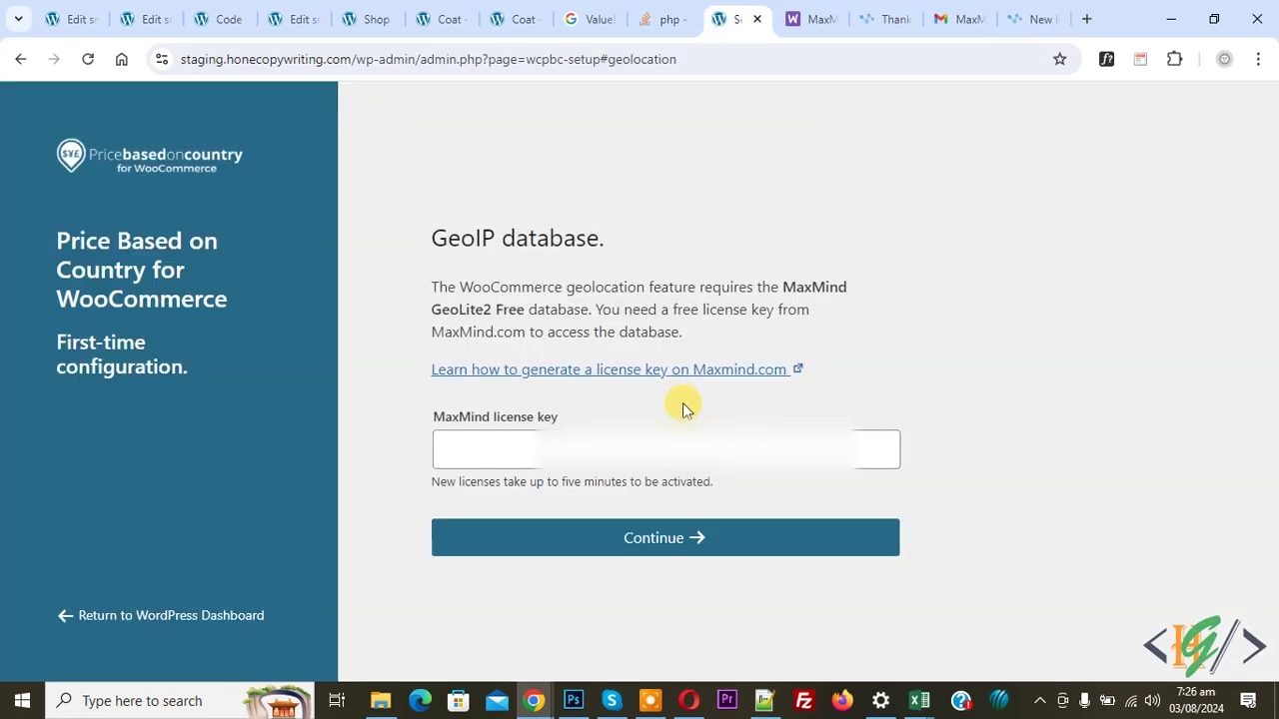
{"action": "key", "text": "ctrl+v"}
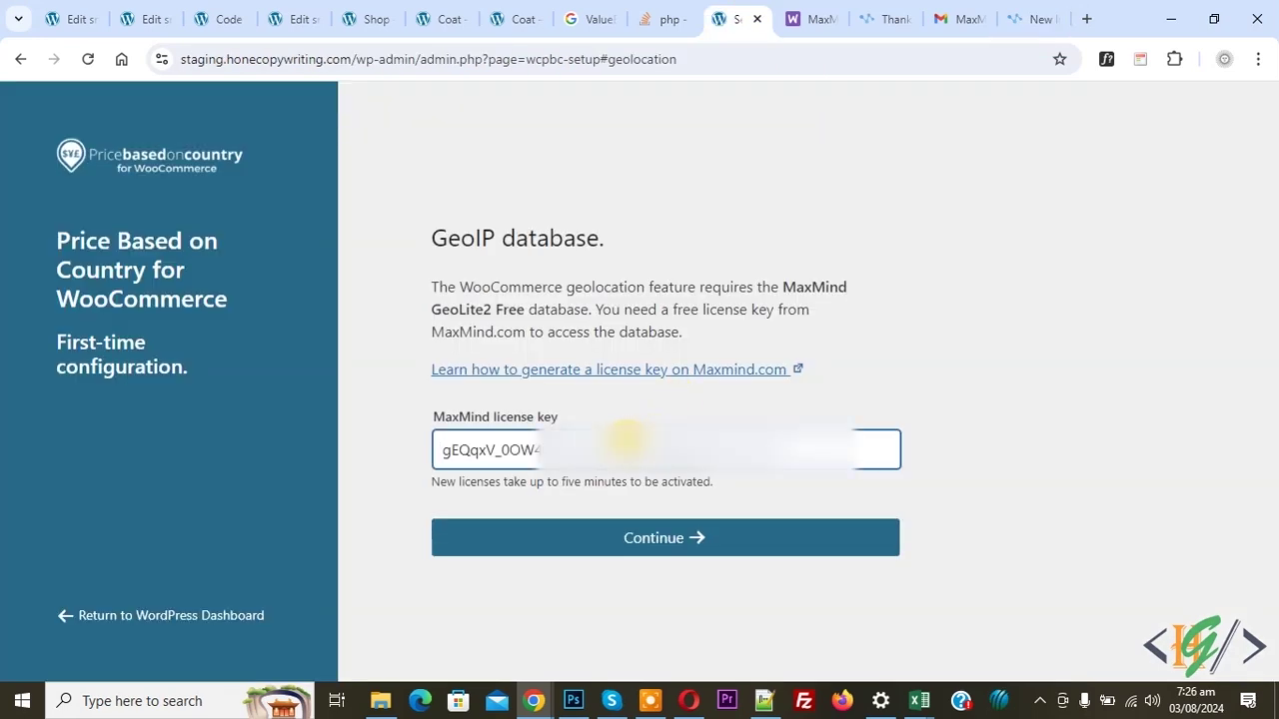
{"action": "left_click", "coordinate": [650, 534]}
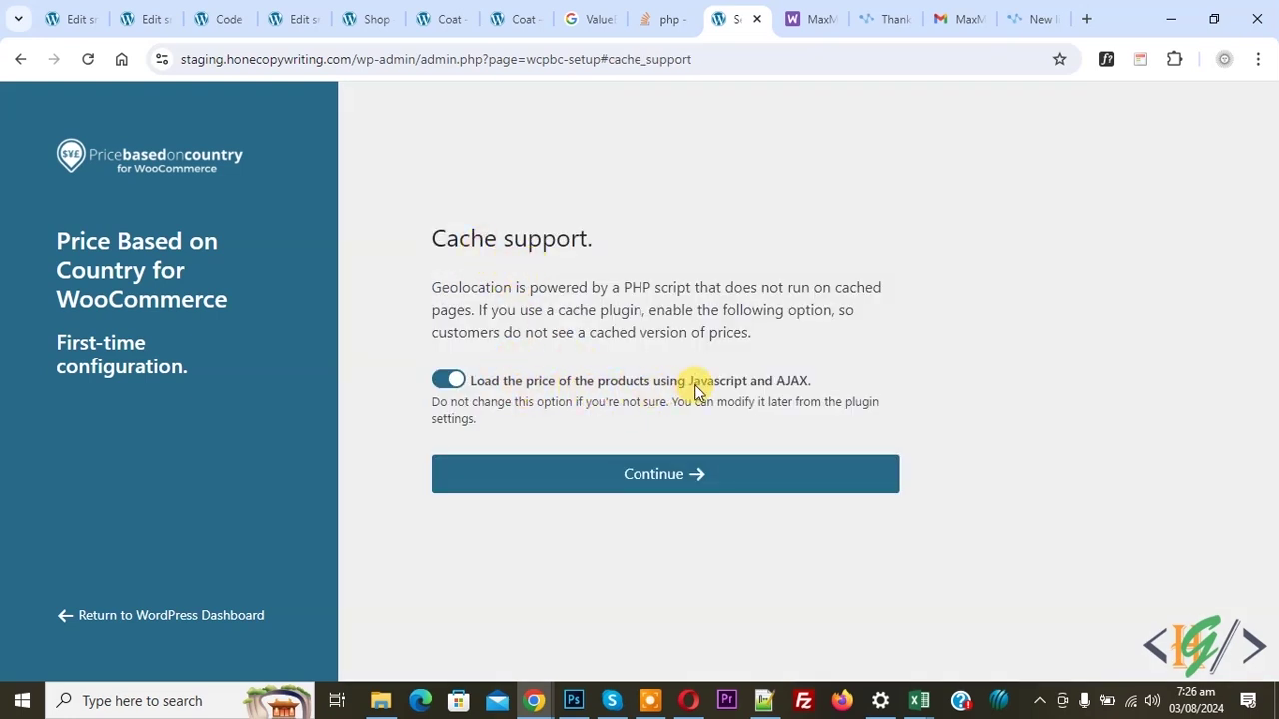
Step: Finish the setup wizard with JavaScript and AJAX price loading enabled, and open the form for a new pricing zone
{"action": "left_click", "coordinate": [685, 477]}
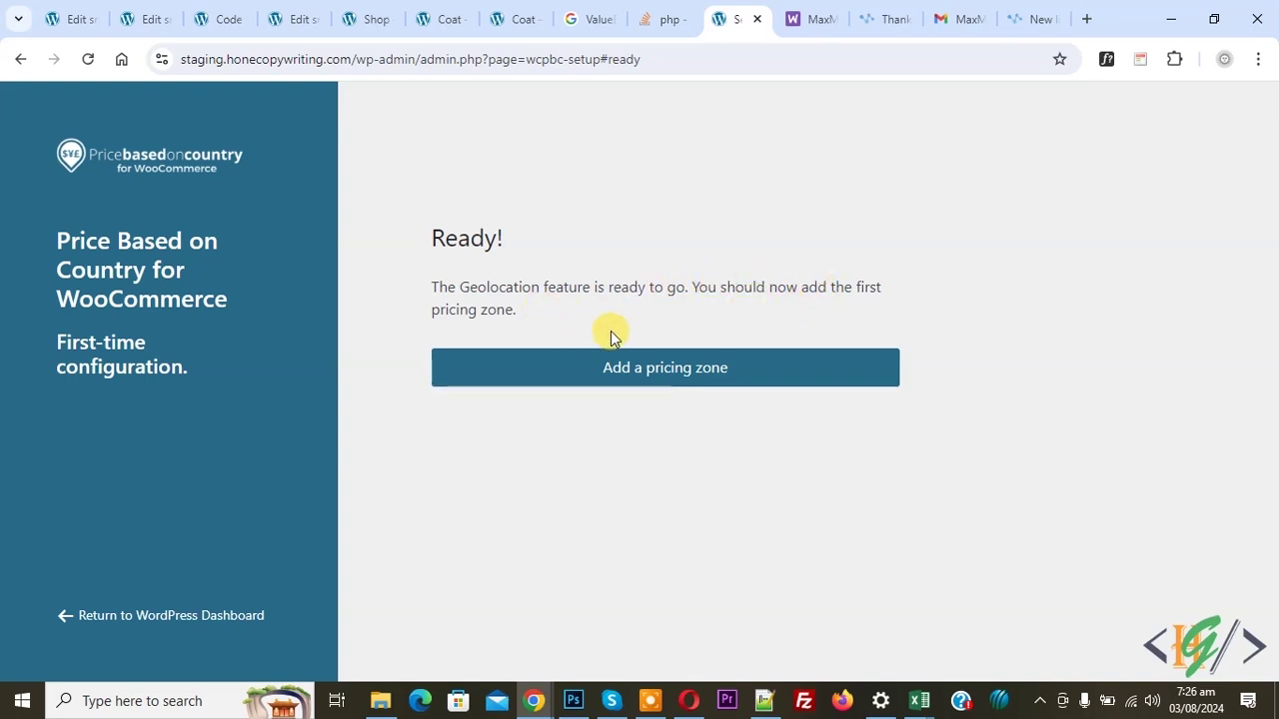
{"action": "left_click", "coordinate": [635, 372]}
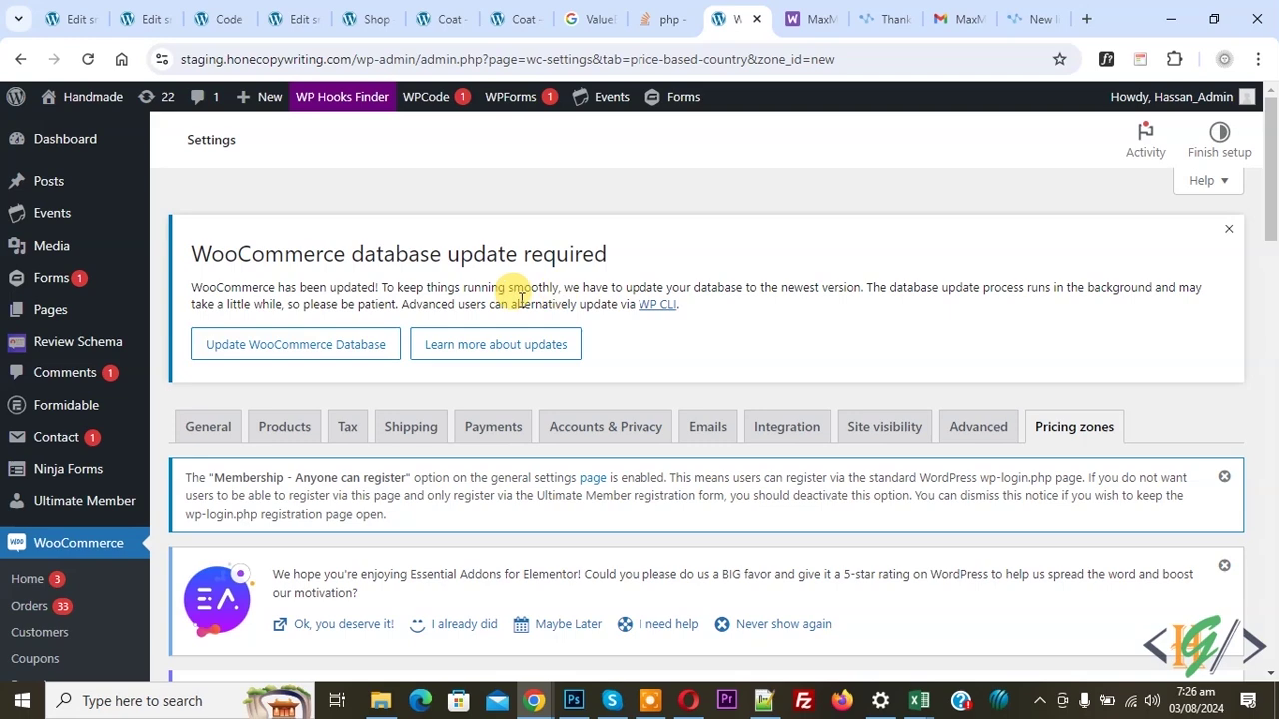
{"action": "scroll", "coordinate": [470, 300], "scroll_direction": "down", "scroll_amount": 2}
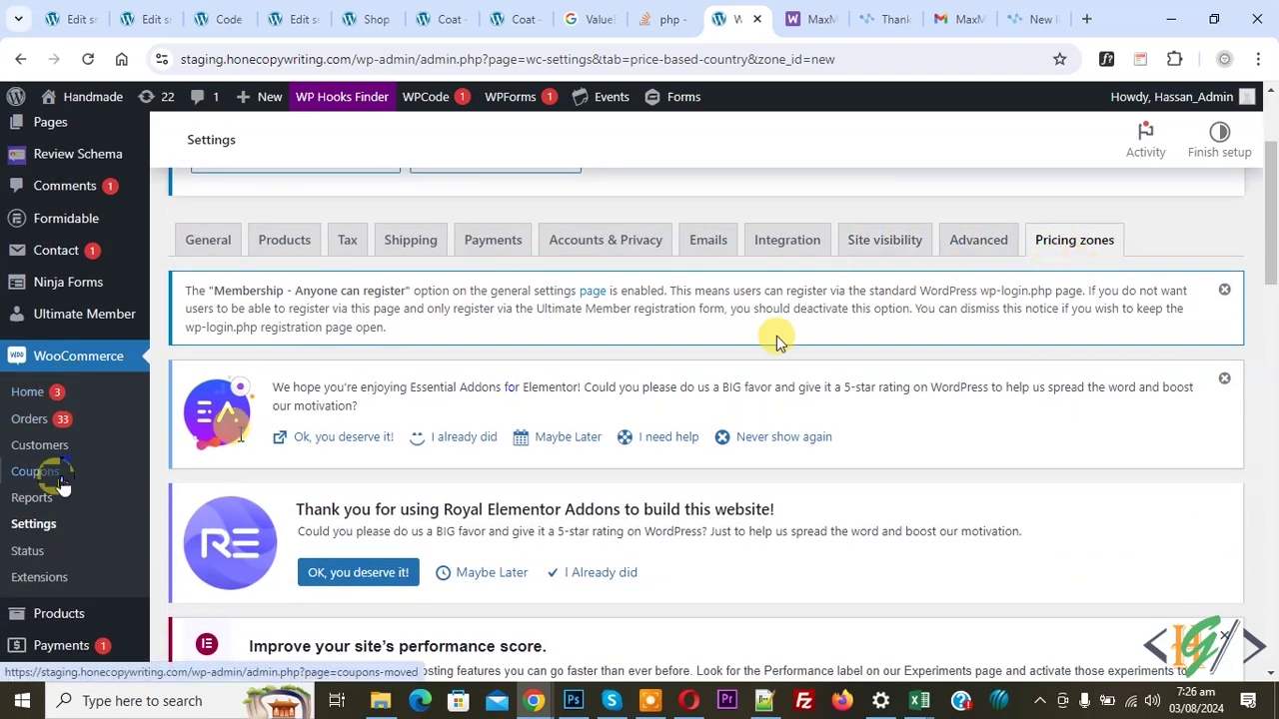
{"action": "scroll", "coordinate": [486, 350], "scroll_direction": "down", "scroll_amount": 5}
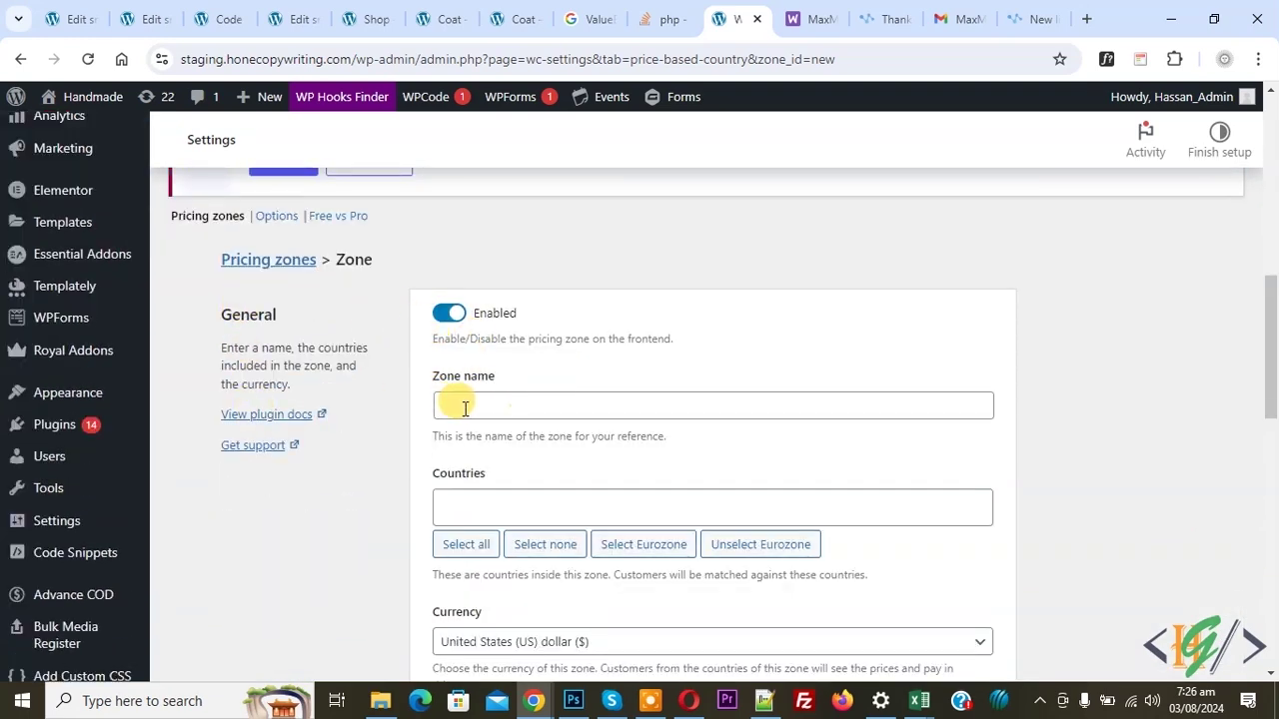
Step: Name the new pricing zone "America" and add Canada and United States (US) as its countries
{"action": "left_click", "coordinate": [500, 408]}
{"action": "type", "text": "America"}
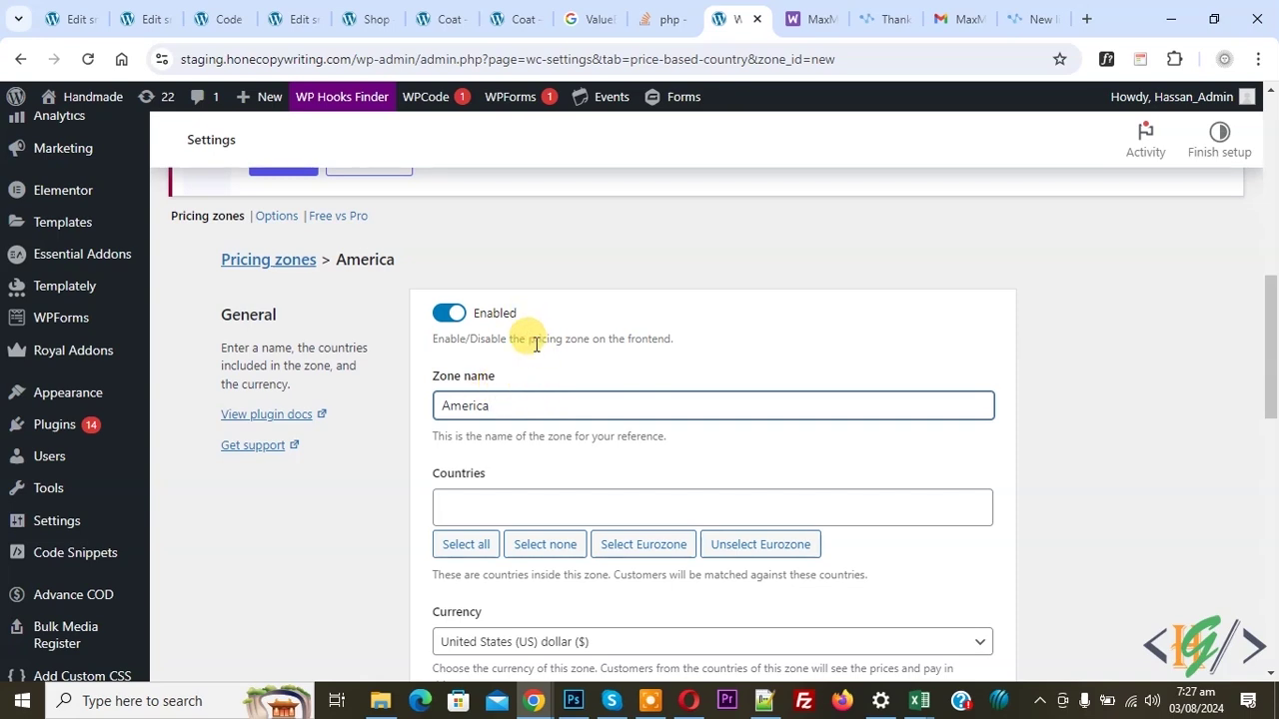
{"action": "scroll", "coordinate": [533, 339], "scroll_direction": "down", "scroll_amount": 2}
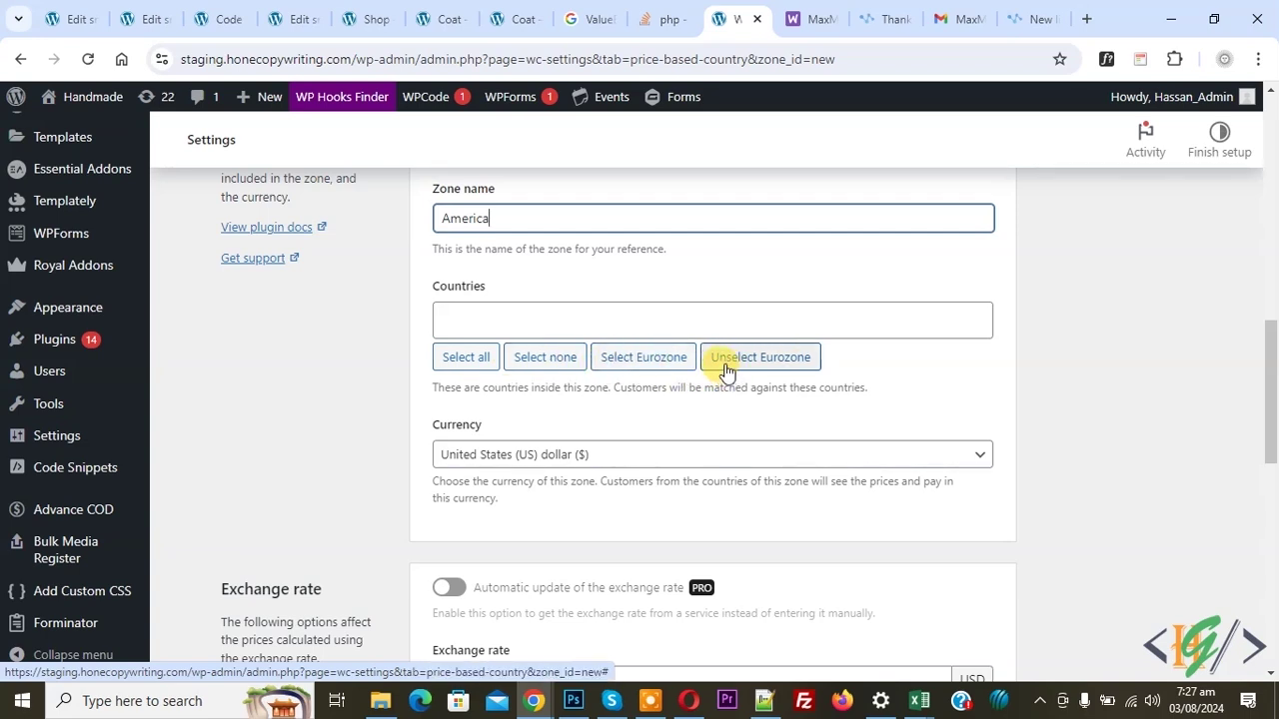
{"action": "left_click", "coordinate": [492, 320]}
{"action": "type", "text": "united"}
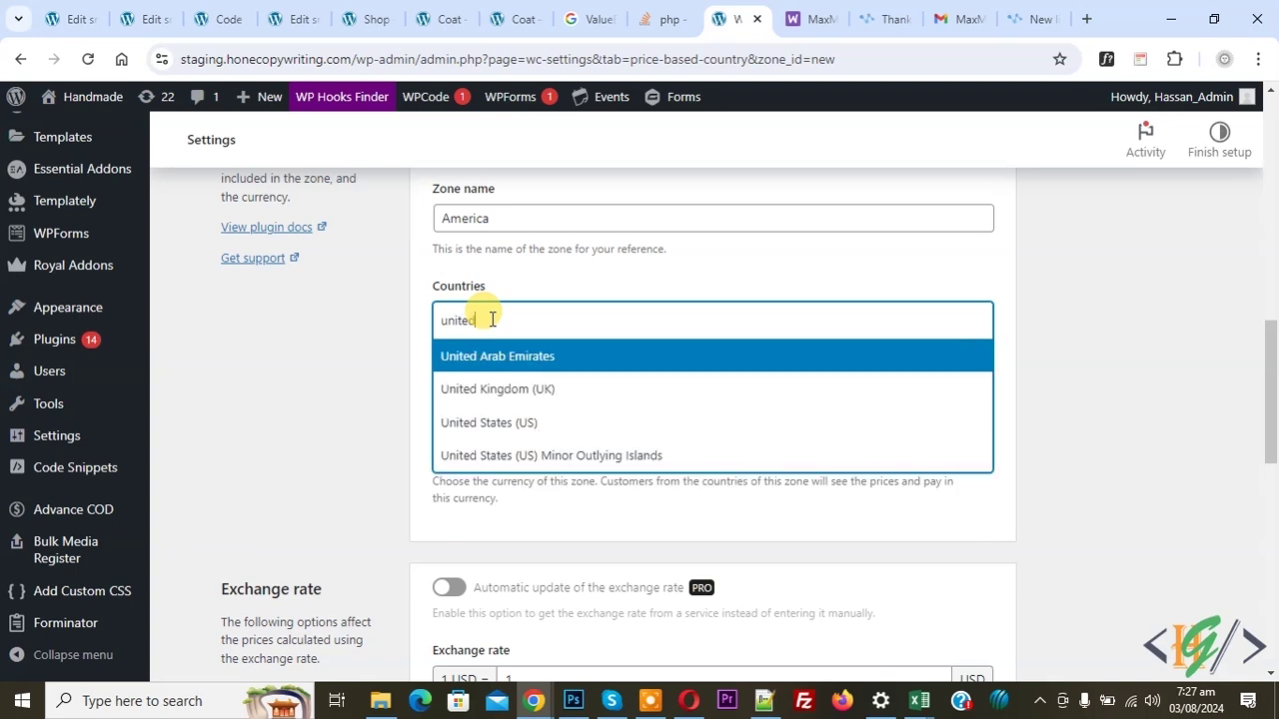
{"action": "key", "text": "Down"}
{"action": "key", "text": "Down"}
{"action": "key", "text": "Return"}
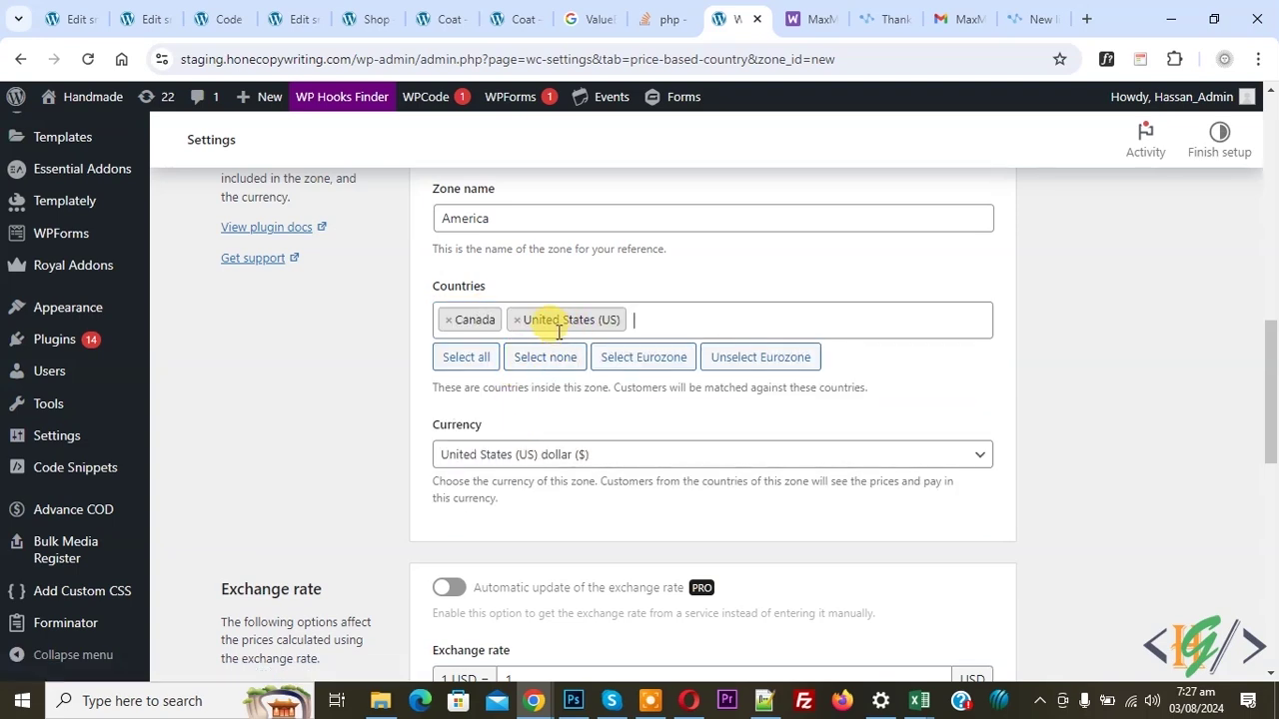
Step: Keep United States (US) dollar as the zone's currency, set the exchange rate to 1, and save the zone
{"action": "left_click", "coordinate": [534, 455]}
{"action": "key", "text": "Escape"}
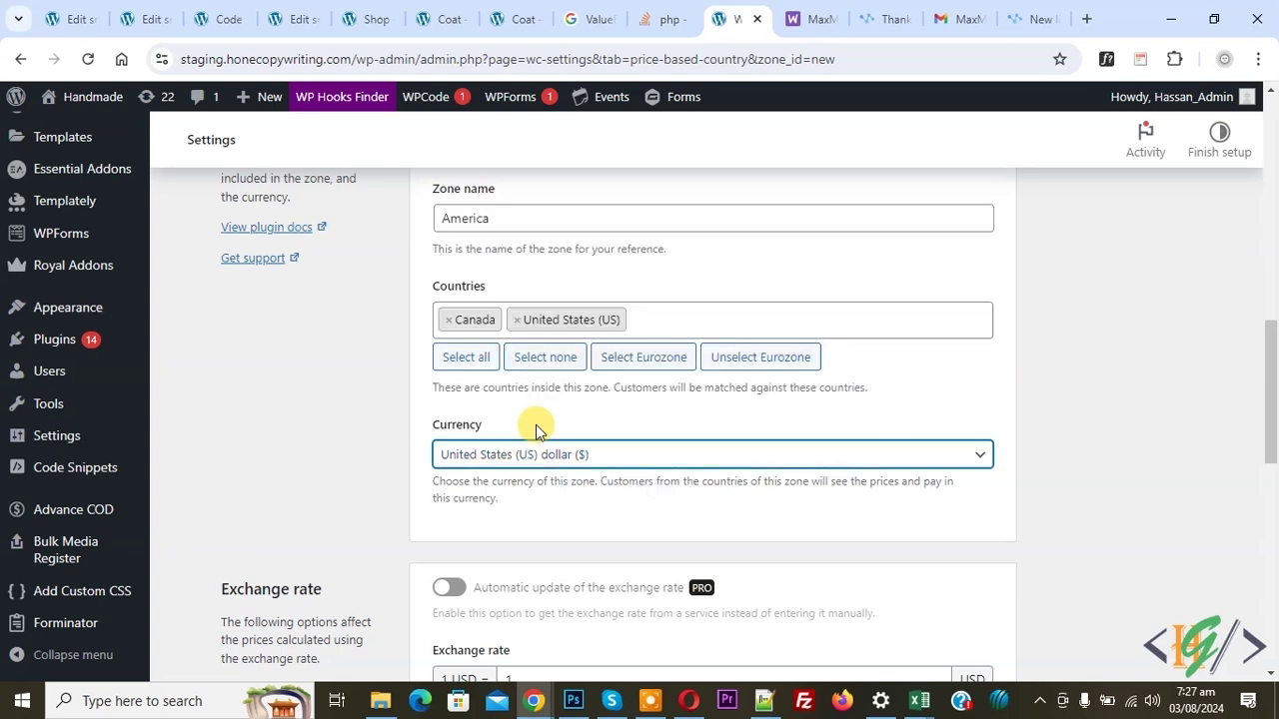
{"action": "scroll", "coordinate": [536, 424], "scroll_direction": "down", "scroll_amount": 2}
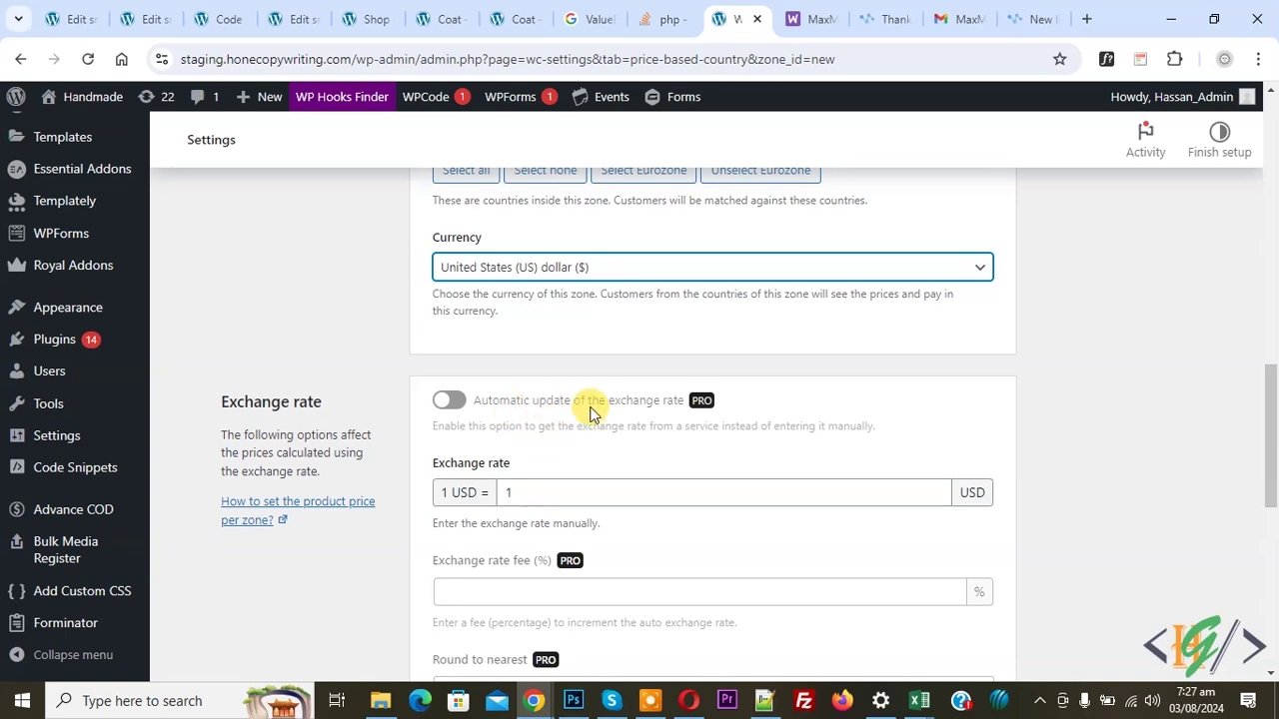
{"action": "scroll", "coordinate": [569, 405], "scroll_direction": "down", "scroll_amount": 1}
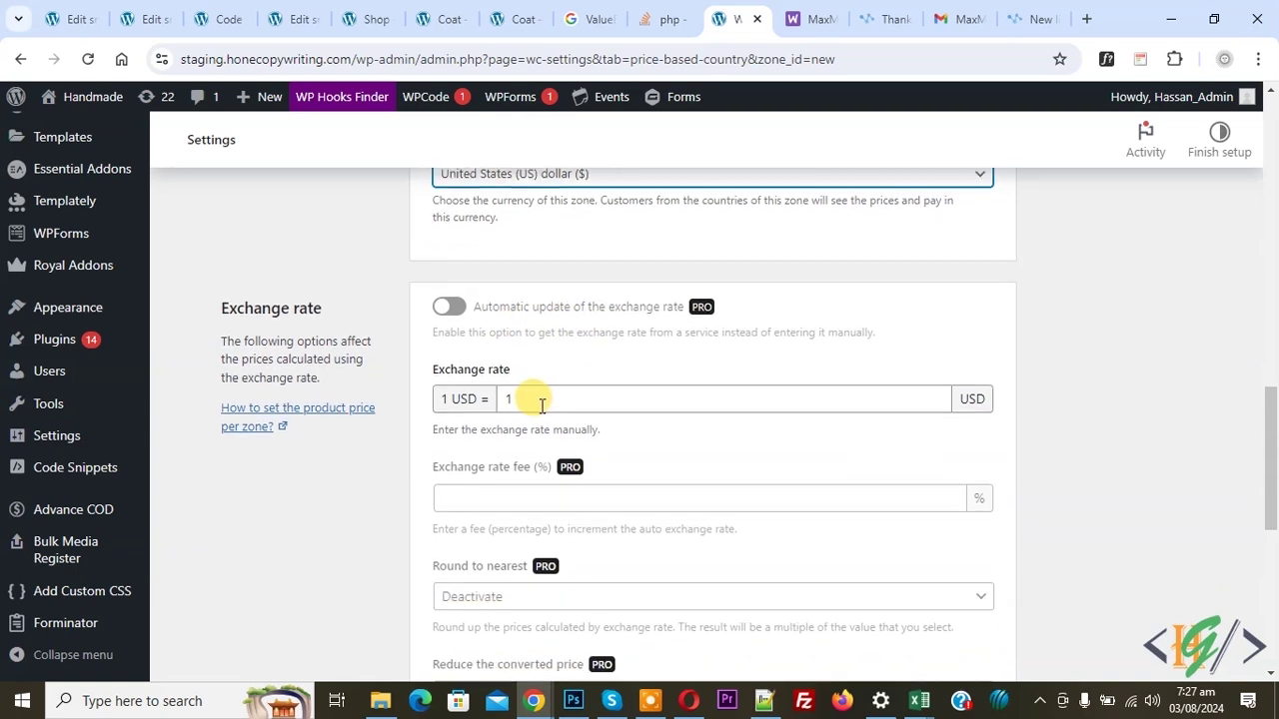
{"action": "left_click", "coordinate": [523, 400]}
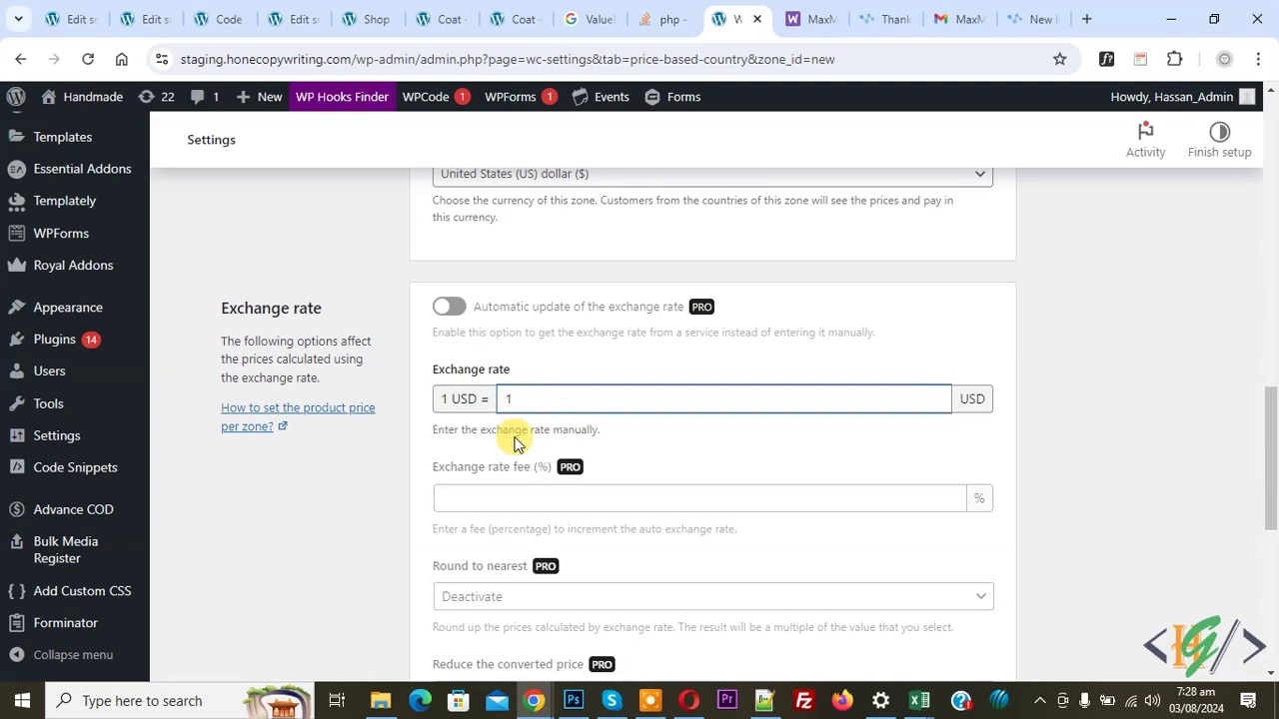
{"action": "key", "text": "BackSpace"}
{"action": "type", "text": "1"}
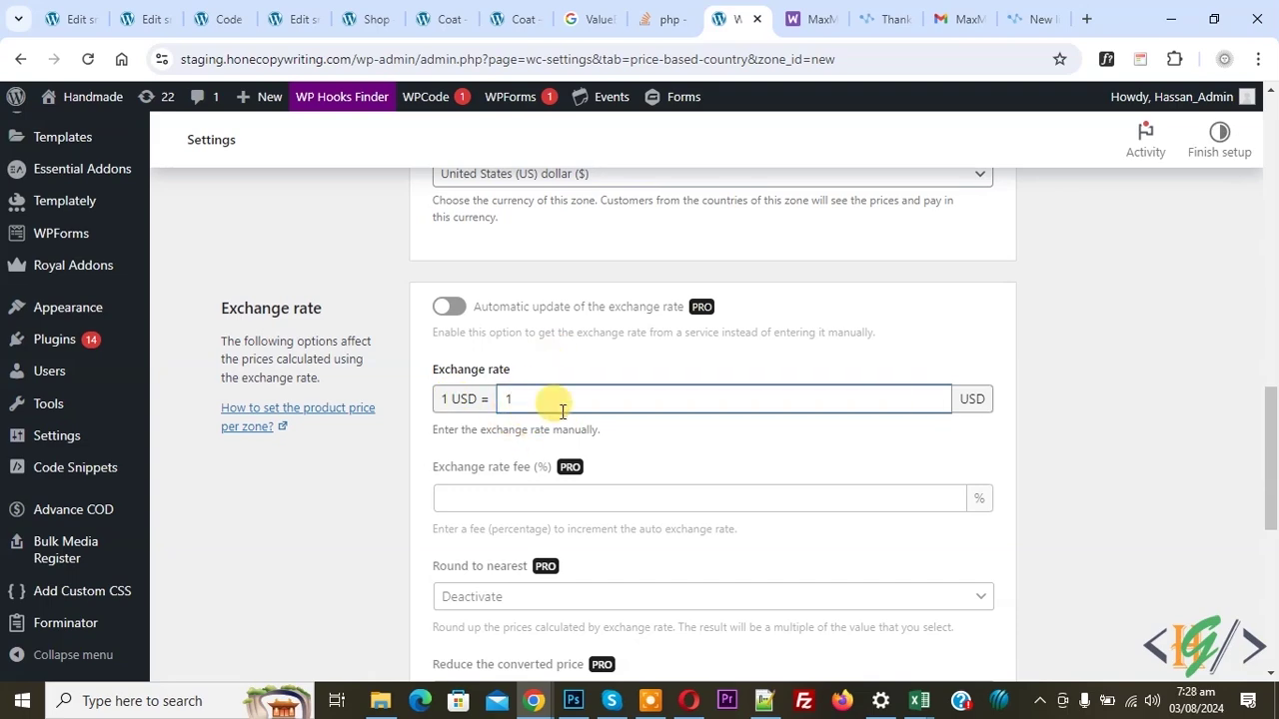
{"action": "scroll", "coordinate": [560, 420], "scroll_direction": "down", "scroll_amount": 5}
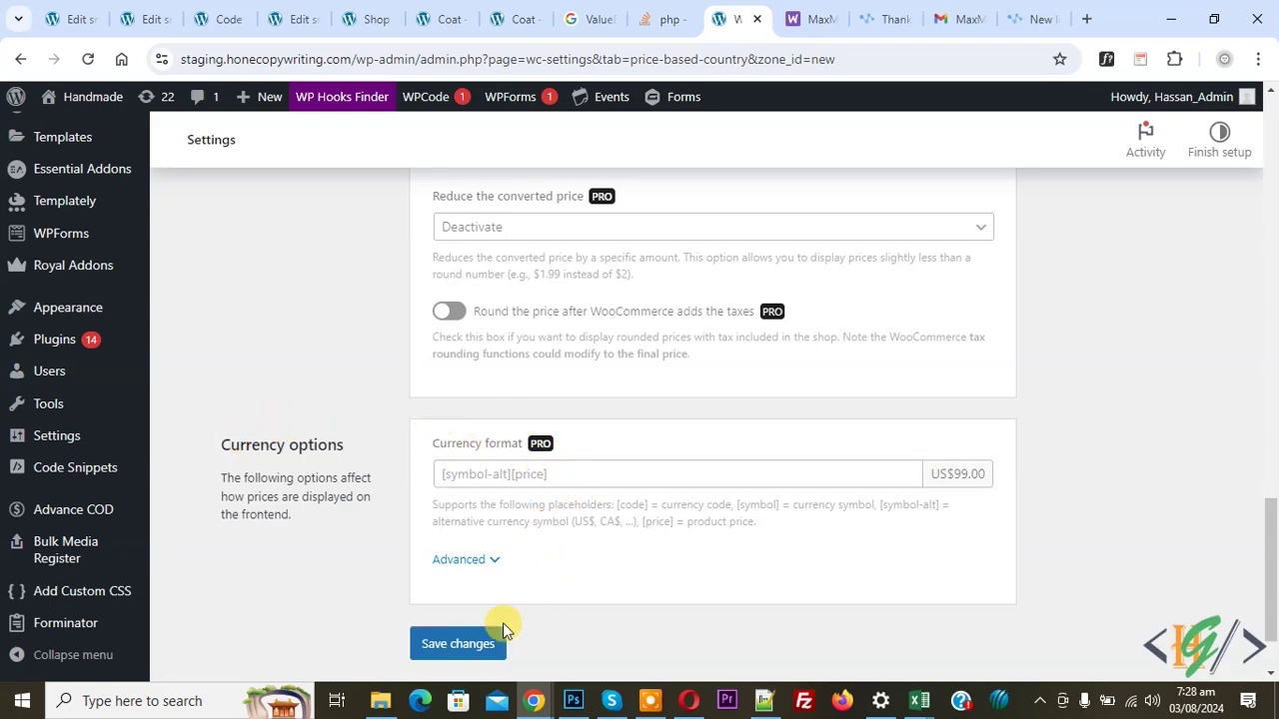
{"action": "left_click", "coordinate": [457, 644]}
Step: Return to the pricing zones list and check the America zone's entry
{"action": "scroll", "coordinate": [593, 312], "scroll_direction": "down", "scroll_amount": 5}
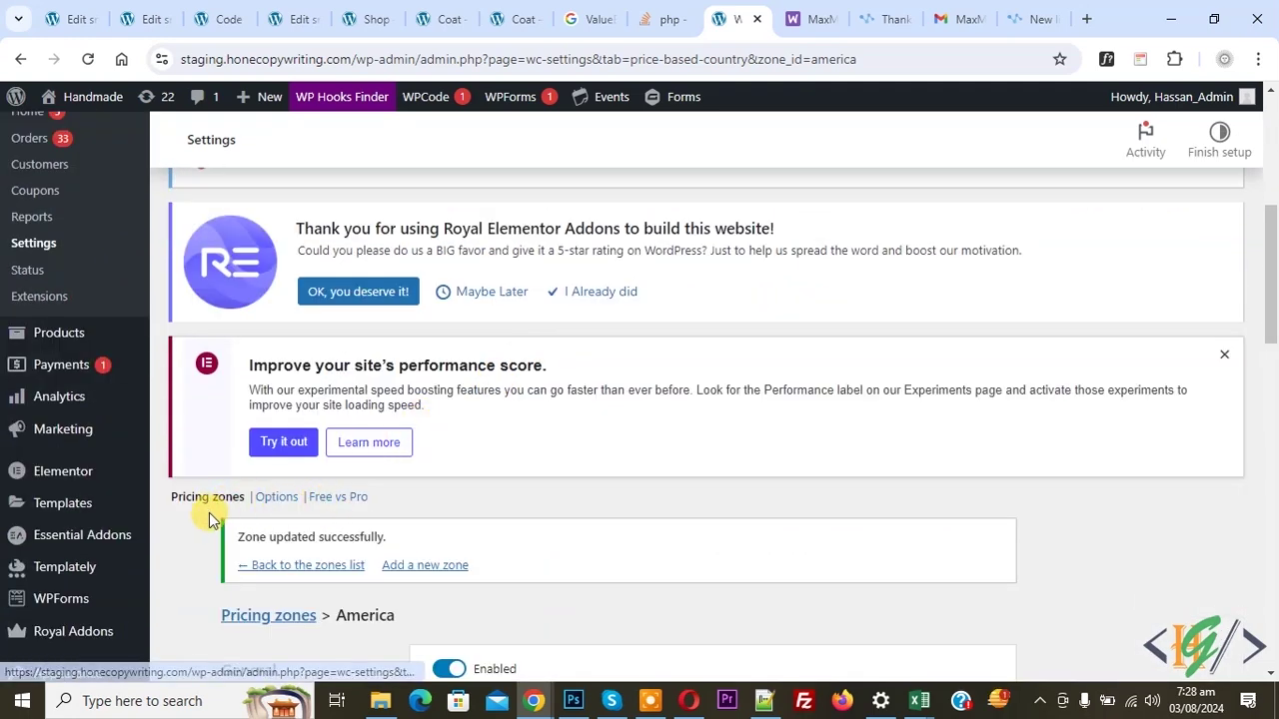
{"action": "left_click", "coordinate": [268, 577]}
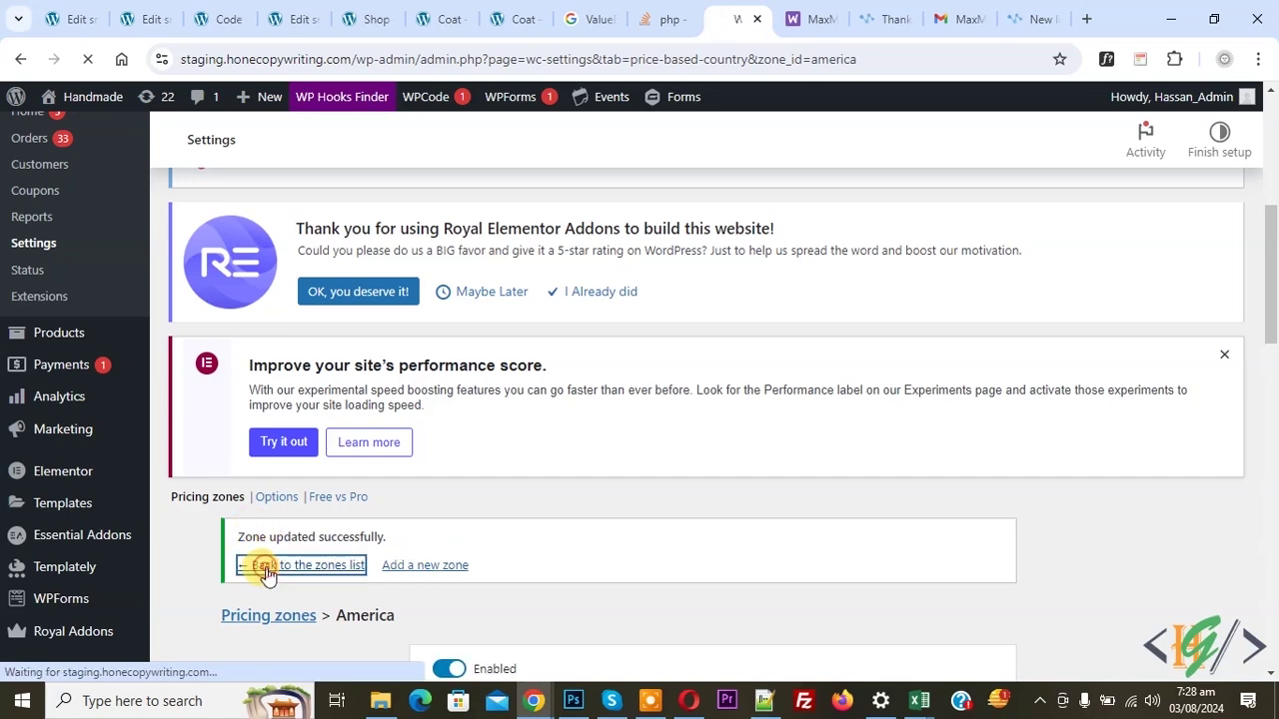
{"action": "scroll", "coordinate": [604, 337], "scroll_direction": "down", "scroll_amount": 7}
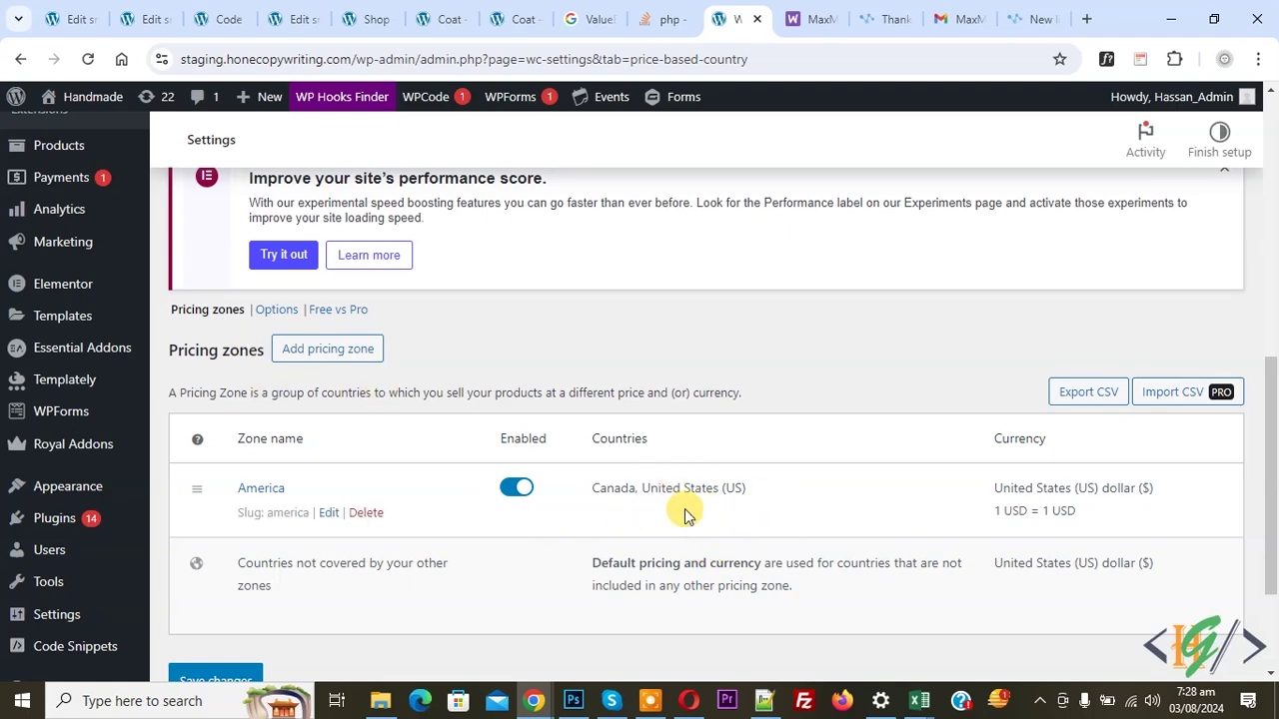
Step: In the pricing zone options, base prices on Customer shipping country and save the changes
{"action": "left_click", "coordinate": [276, 310]}
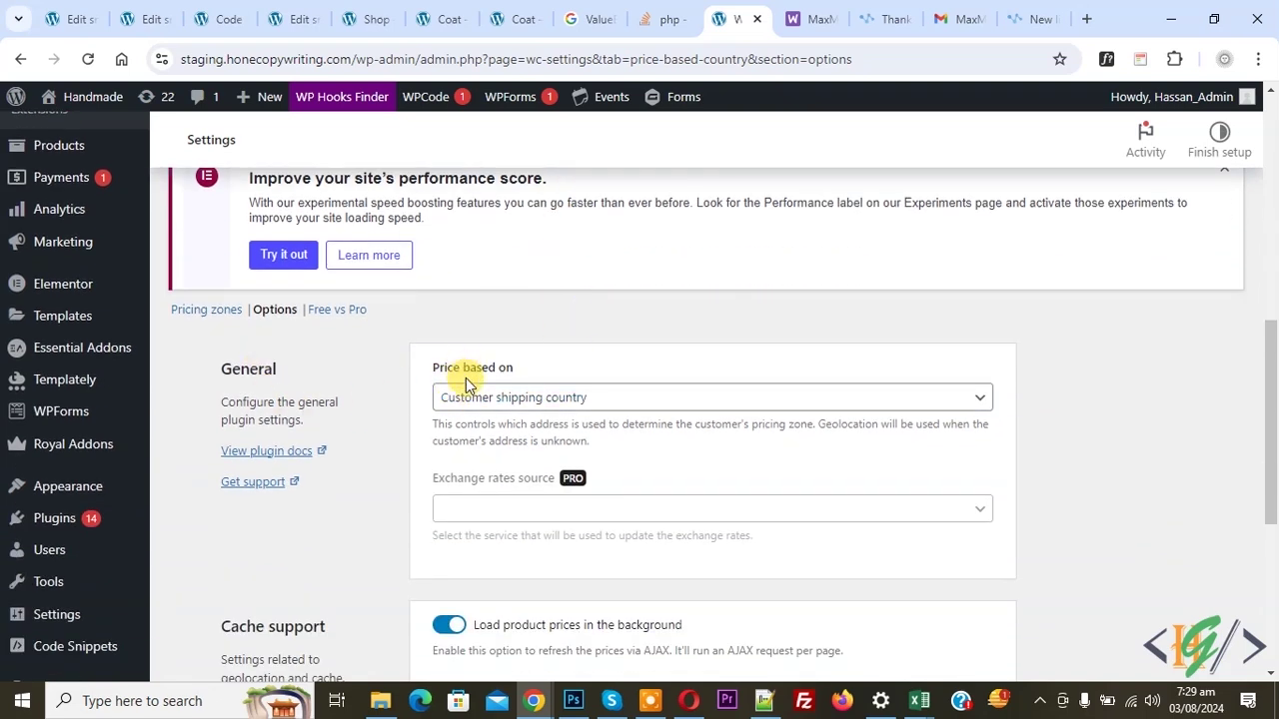
{"action": "left_click", "coordinate": [537, 400]}
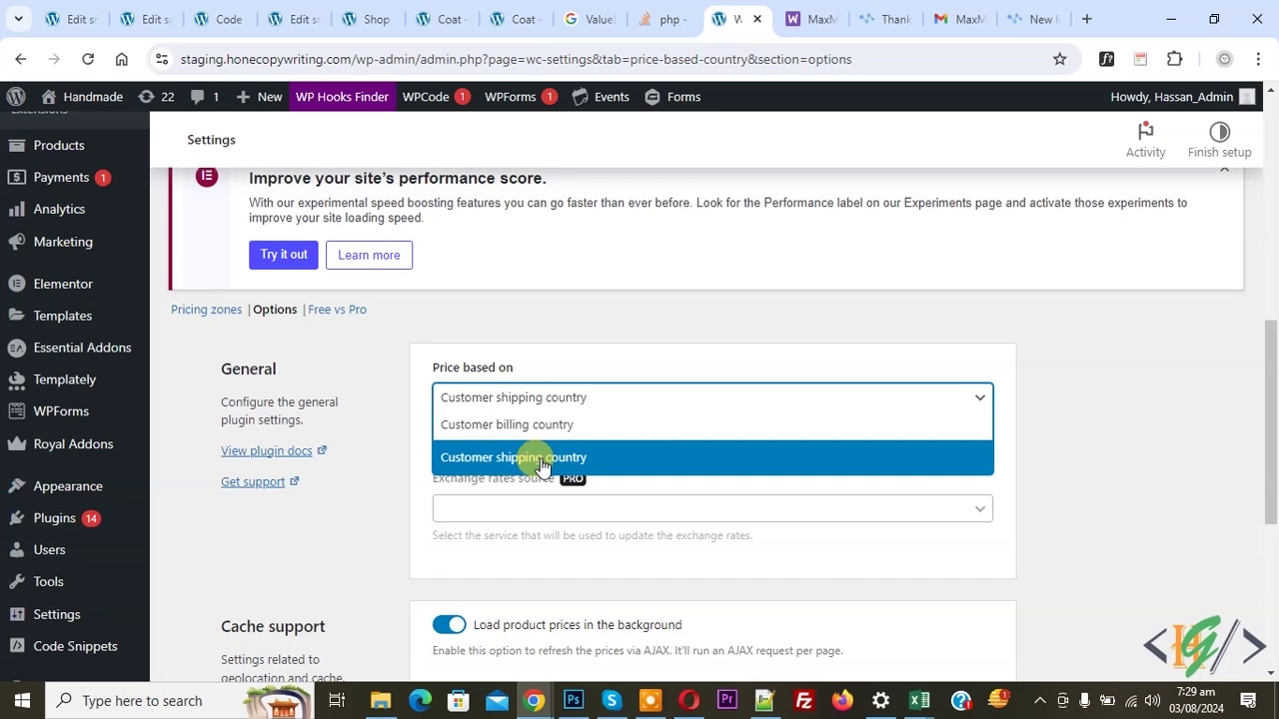
{"action": "left_click", "coordinate": [540, 463]}
{"action": "scroll", "coordinate": [514, 399], "scroll_direction": "down", "scroll_amount": 3}
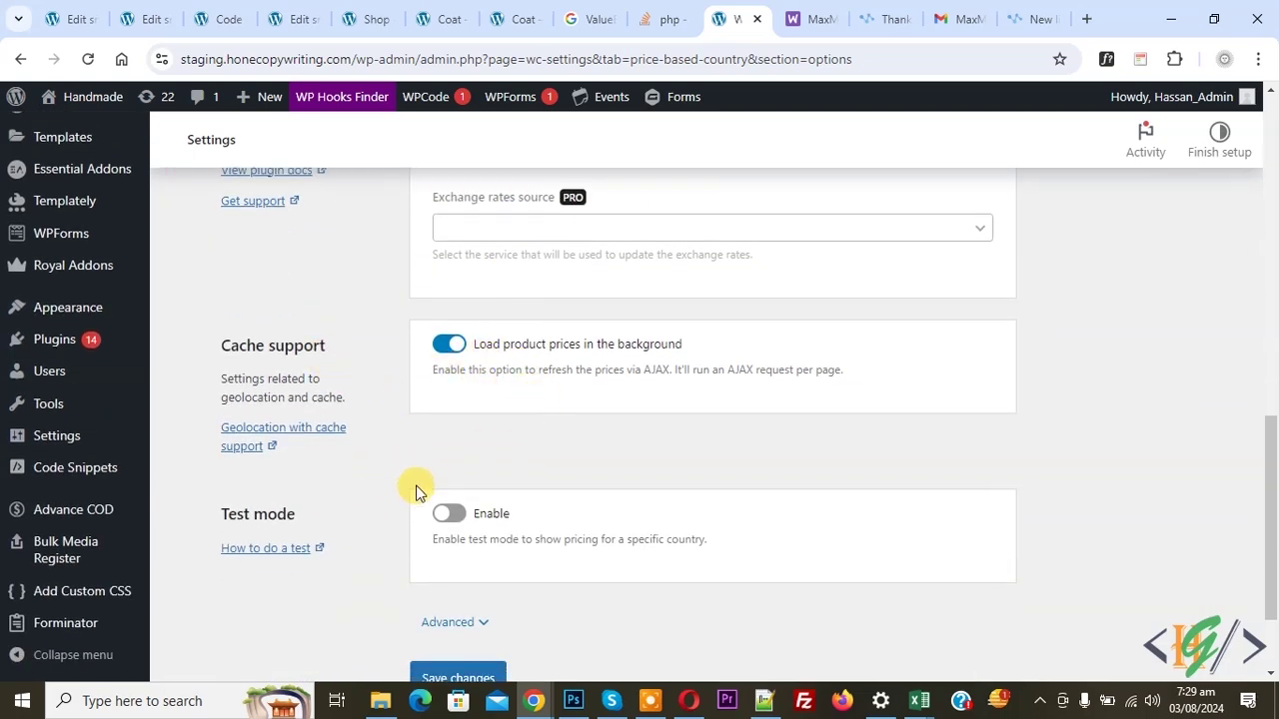
{"action": "left_click", "coordinate": [458, 679]}
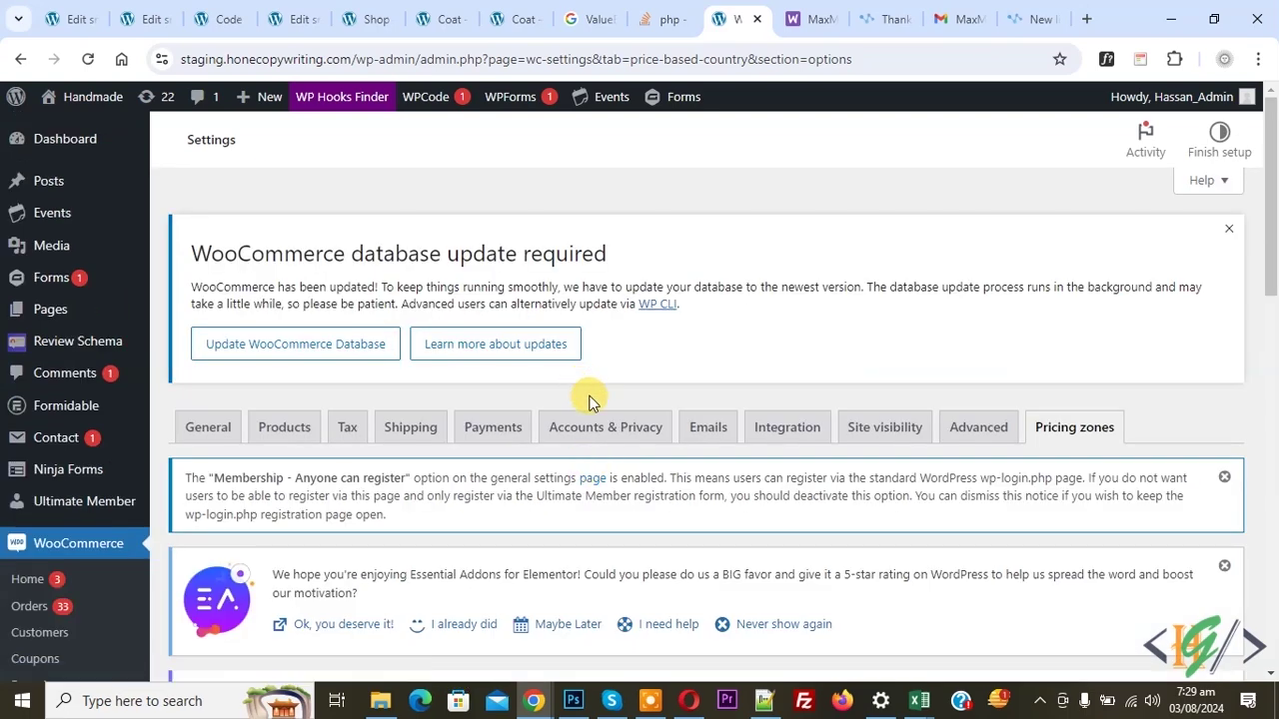
Step: Expand the advanced pricing options and review the setting that applies the exchange rate to shipping cost
{"action": "scroll", "coordinate": [589, 400], "scroll_direction": "down", "scroll_amount": 15}
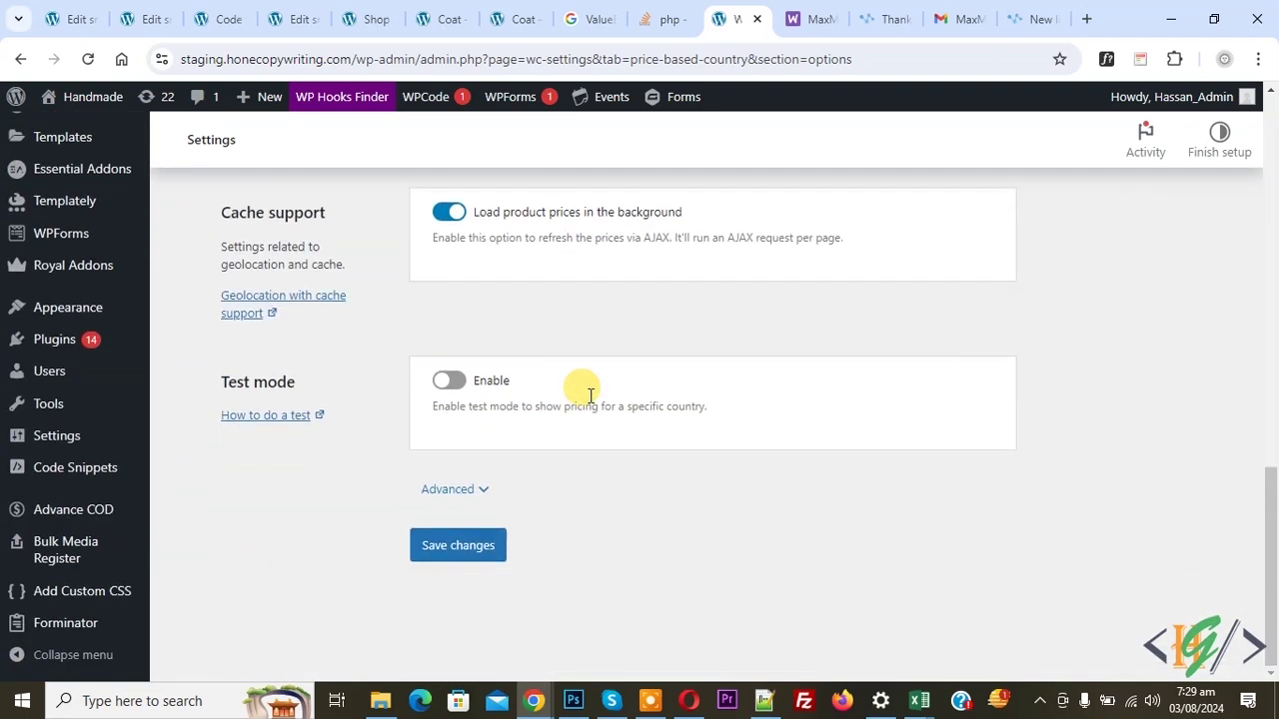
{"action": "left_click", "coordinate": [462, 492]}
{"action": "scroll", "coordinate": [519, 460], "scroll_direction": "down", "scroll_amount": 1}
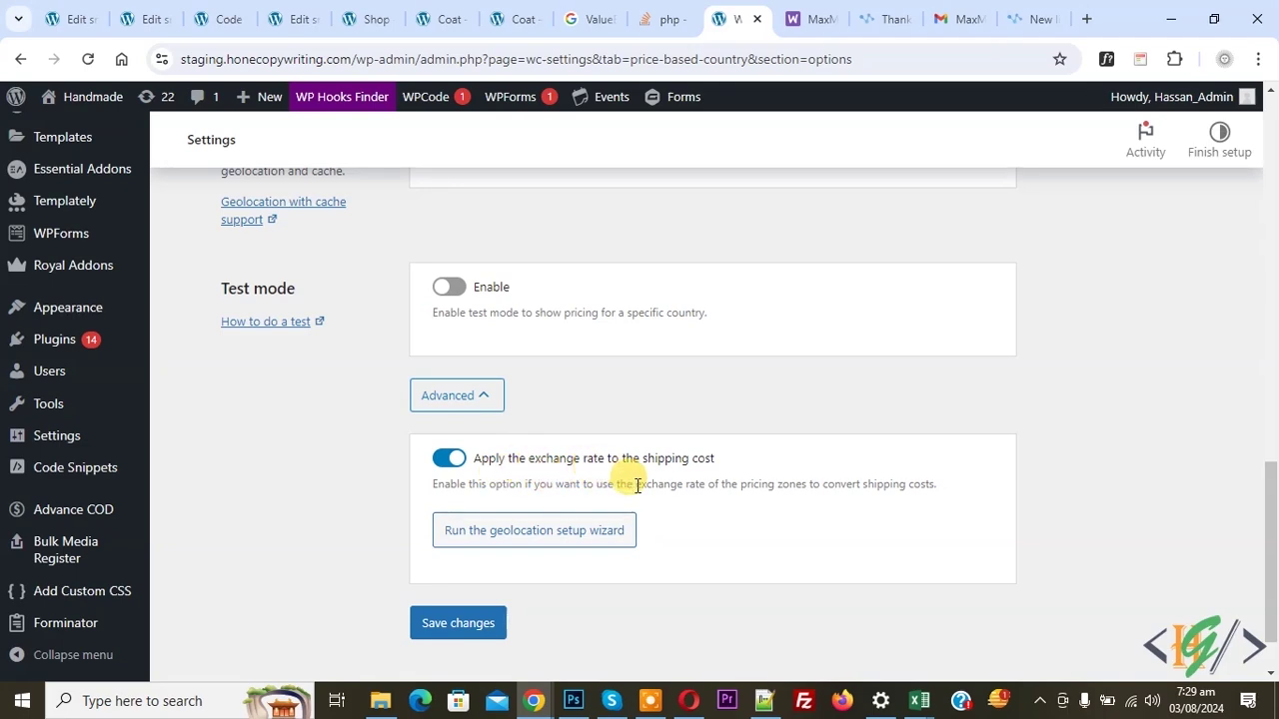
{"action": "key", "text": "Return"}
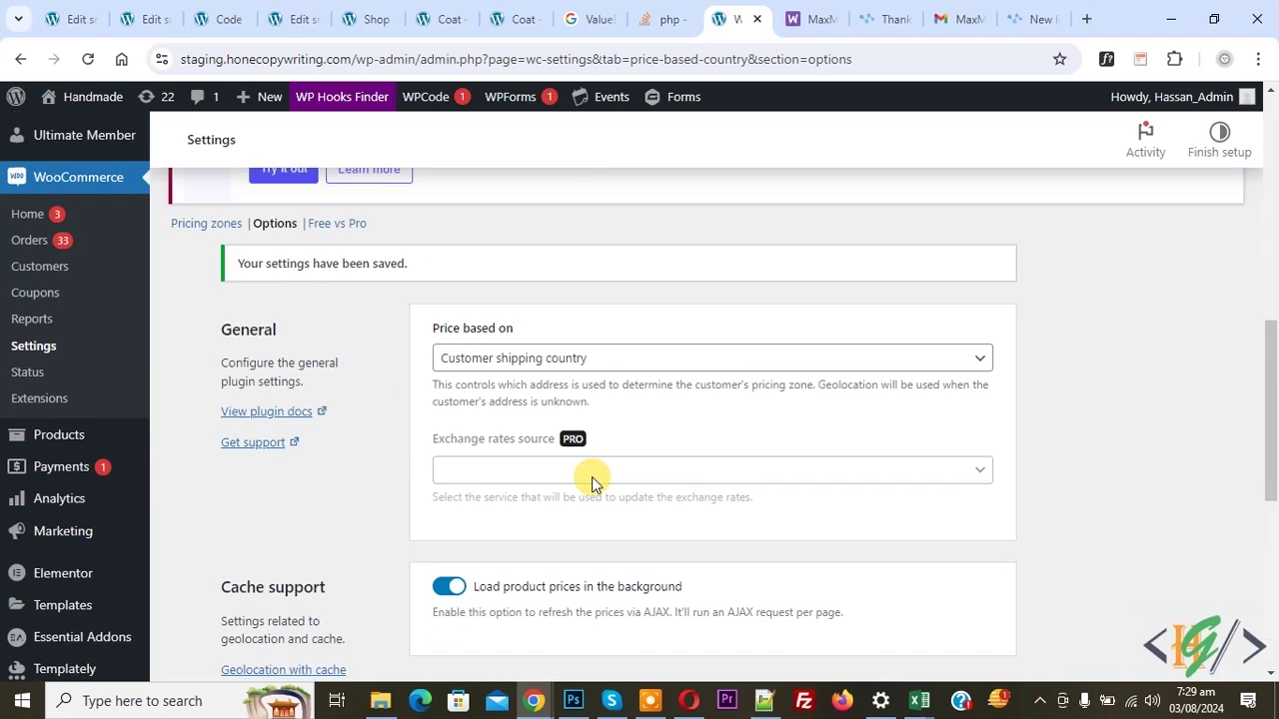
Step: In the general store settings, set the default customer location to Geolocate
{"action": "scroll", "coordinate": [295, 340], "scroll_direction": "up", "scroll_amount": 2}
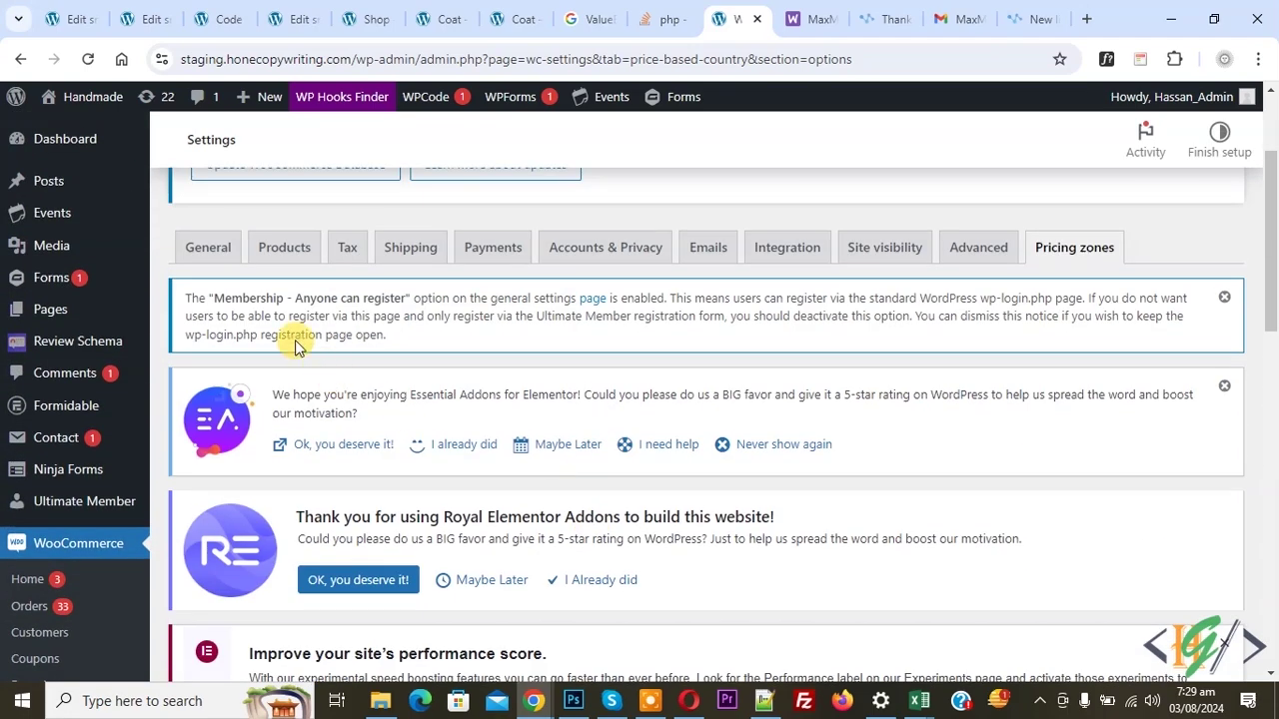
{"action": "left_click", "coordinate": [206, 248]}
{"action": "scroll", "coordinate": [597, 344], "scroll_direction": "down", "scroll_amount": 10}
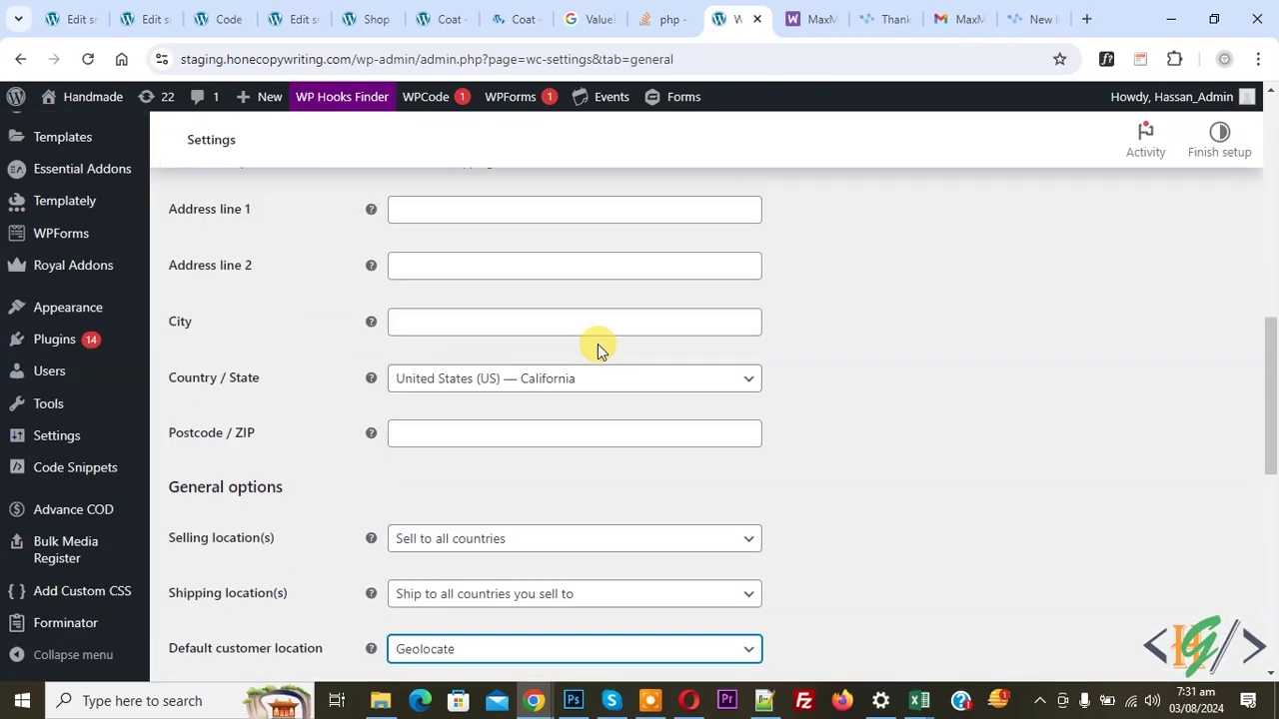
{"action": "left_click", "coordinate": [200, 290]}
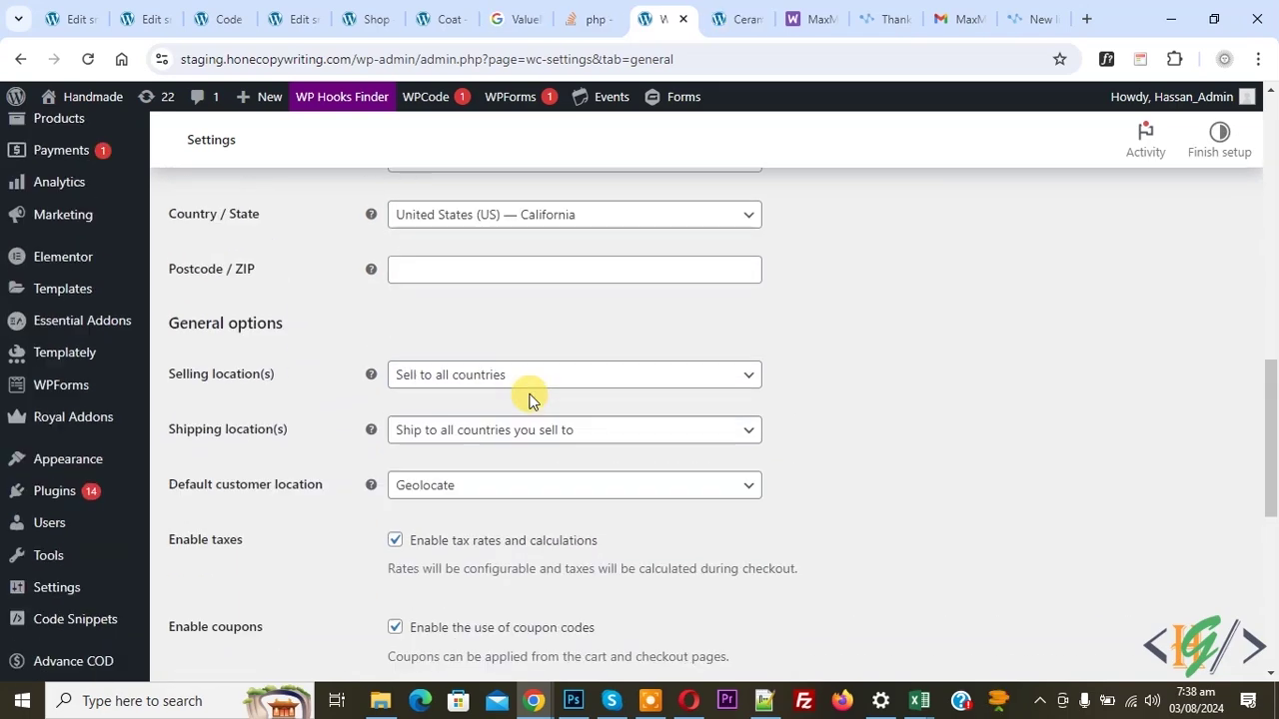
Step: Go back to the pricing zones list and open the America zone for editing
{"action": "scroll", "coordinate": [530, 400], "scroll_direction": "up", "scroll_amount": 10}
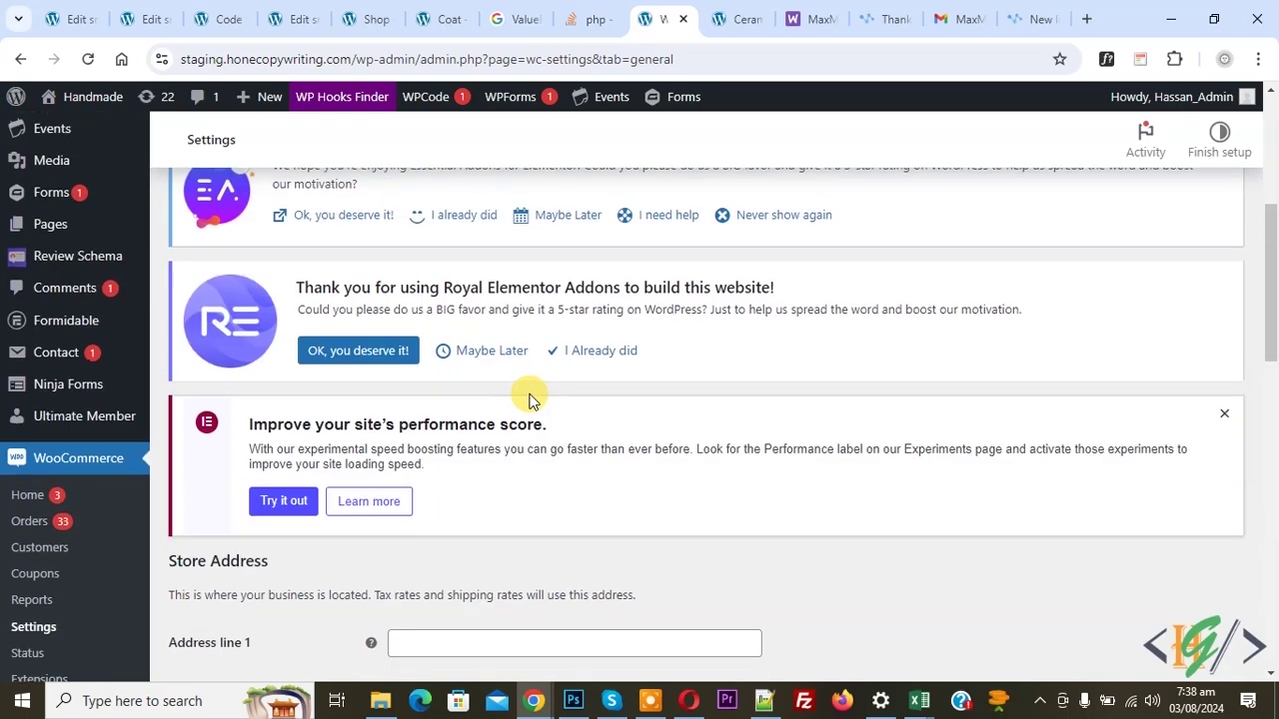
{"action": "scroll", "coordinate": [1027, 439], "scroll_direction": "up", "scroll_amount": 3}
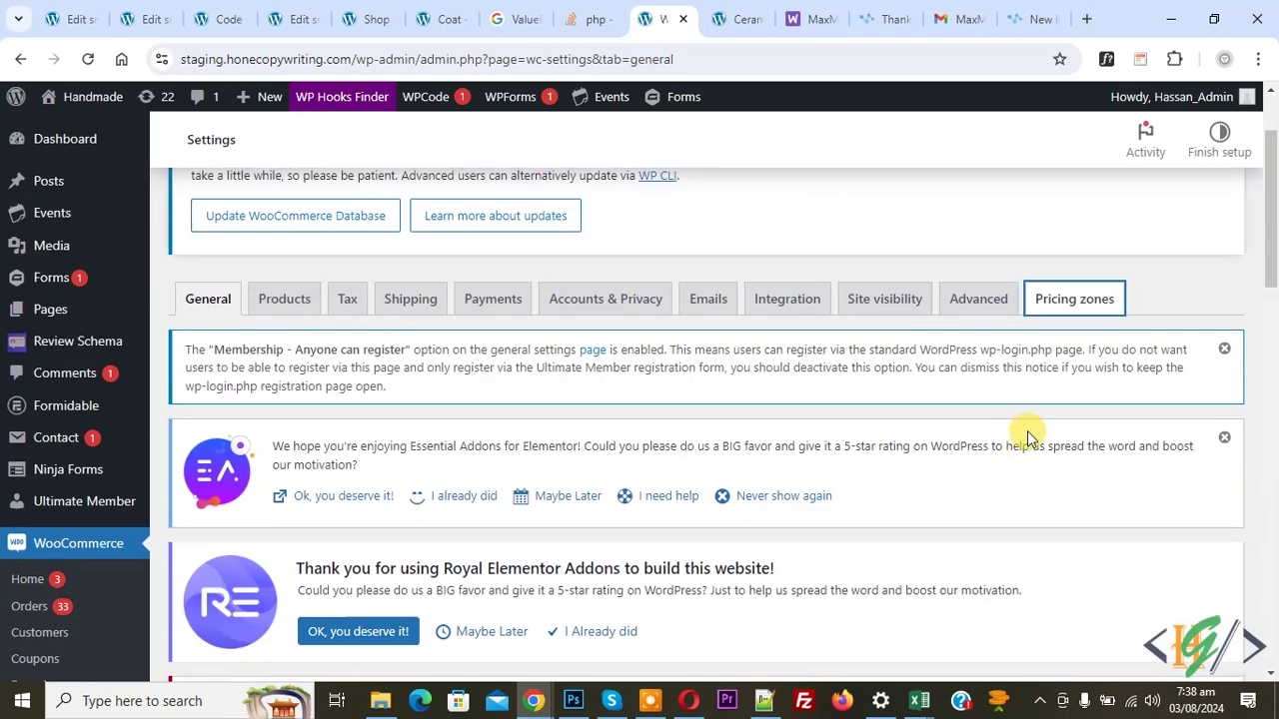
{"action": "left_click", "coordinate": [1074, 302]}
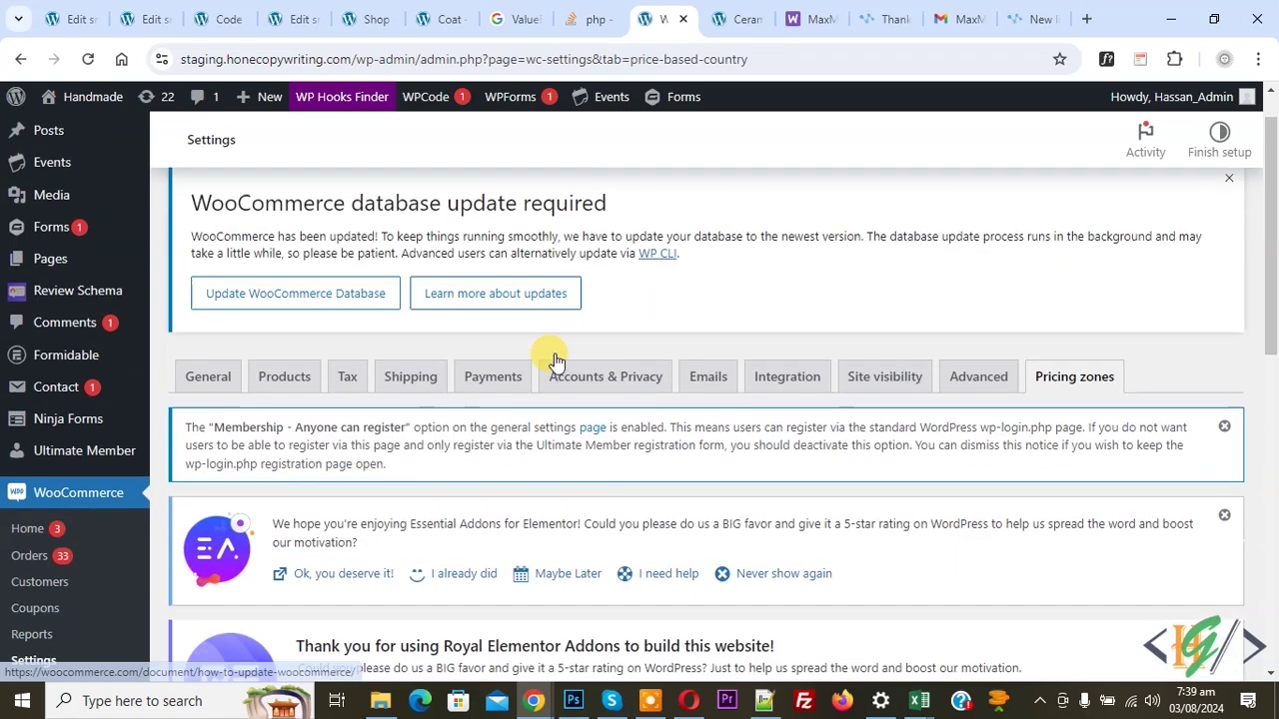
{"action": "scroll", "coordinate": [556, 362], "scroll_direction": "down", "scroll_amount": 5}
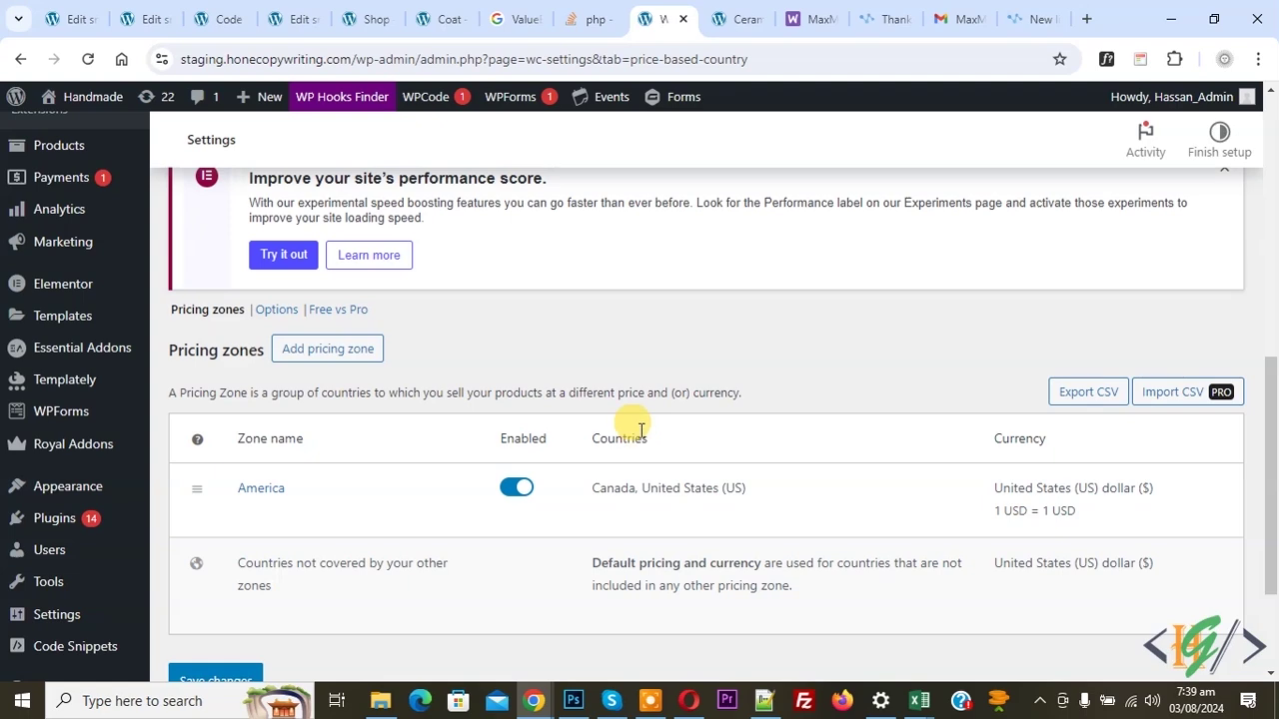
{"action": "left_click", "coordinate": [329, 512]}
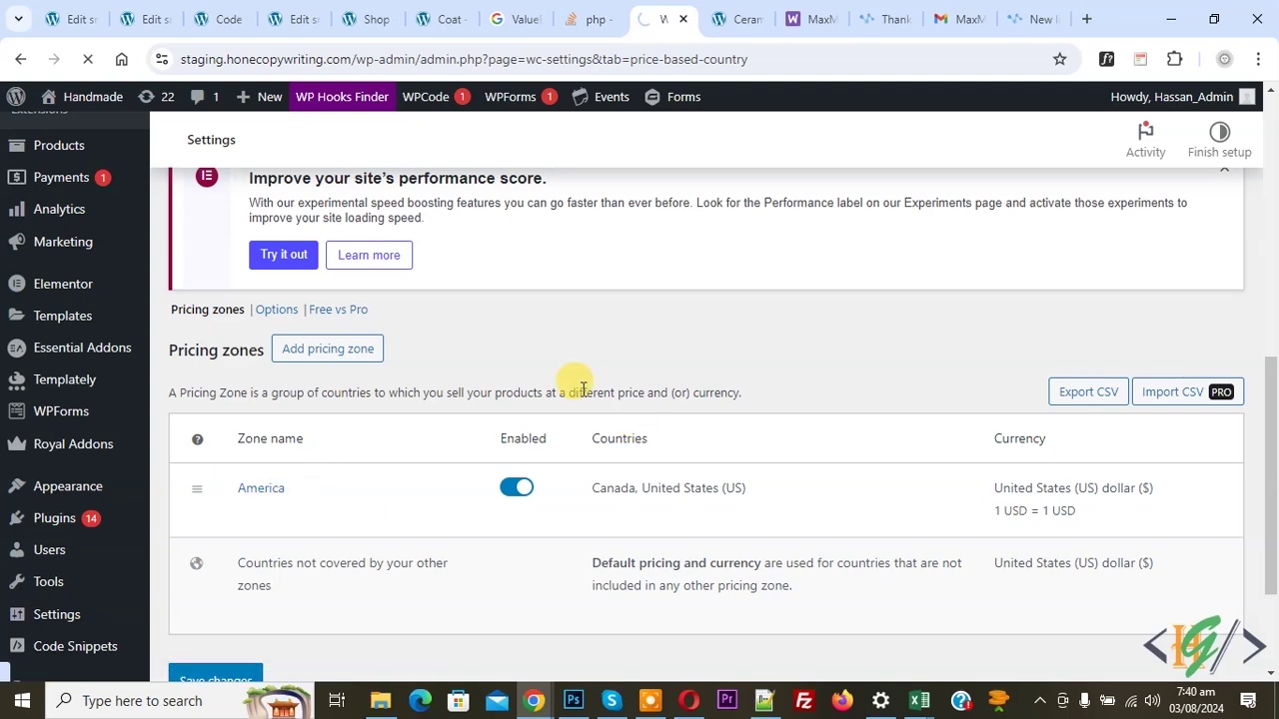
Step: Switch to the Ceramic birds product page and open its product editor in a new tab beside the zone settings
{"action": "left_click", "coordinate": [726, 12]}
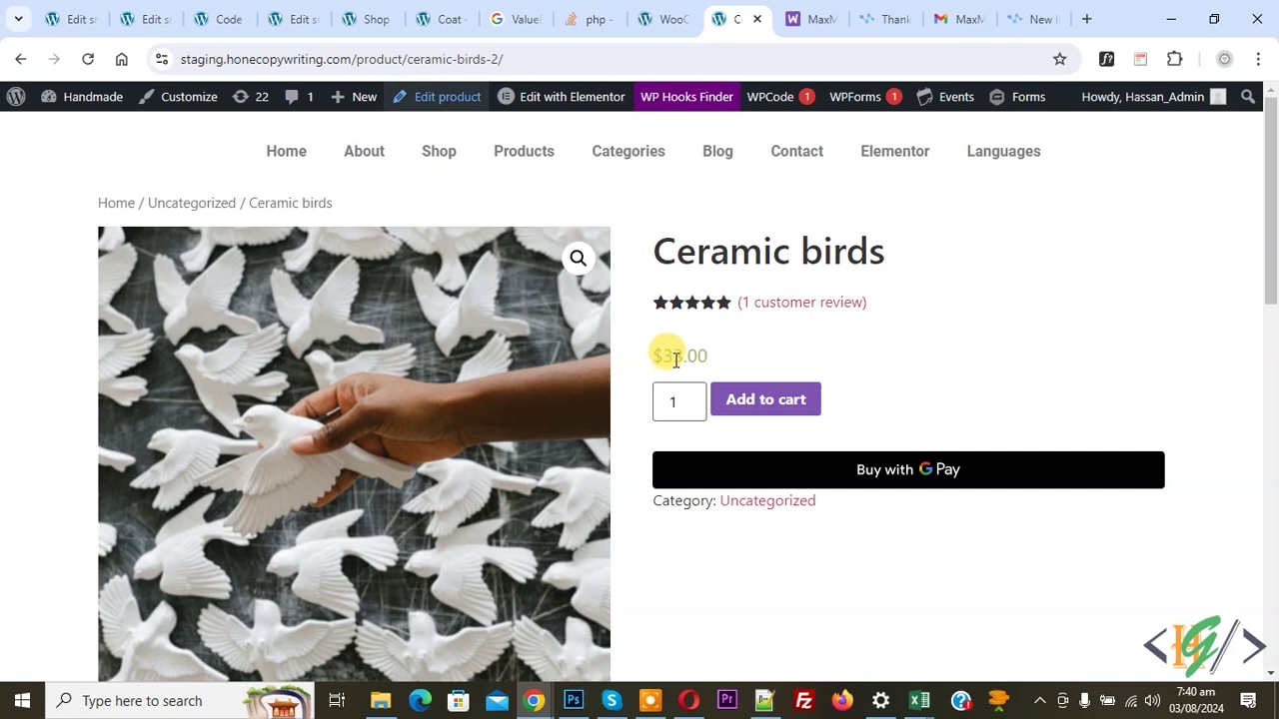
{"action": "right_click", "coordinate": [444, 96]}
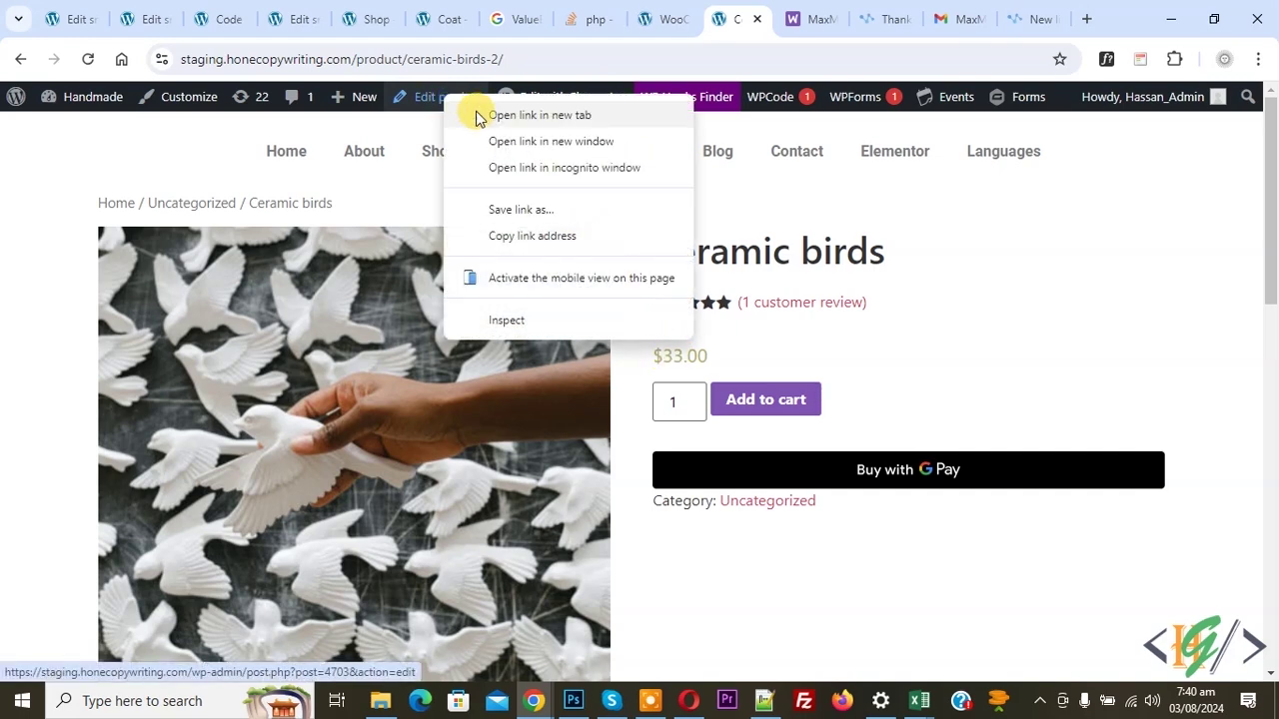
{"action": "left_click", "coordinate": [479, 114]}
{"action": "left_click_drag", "start_coordinate": [756, 11], "coordinate": [688, 10]}
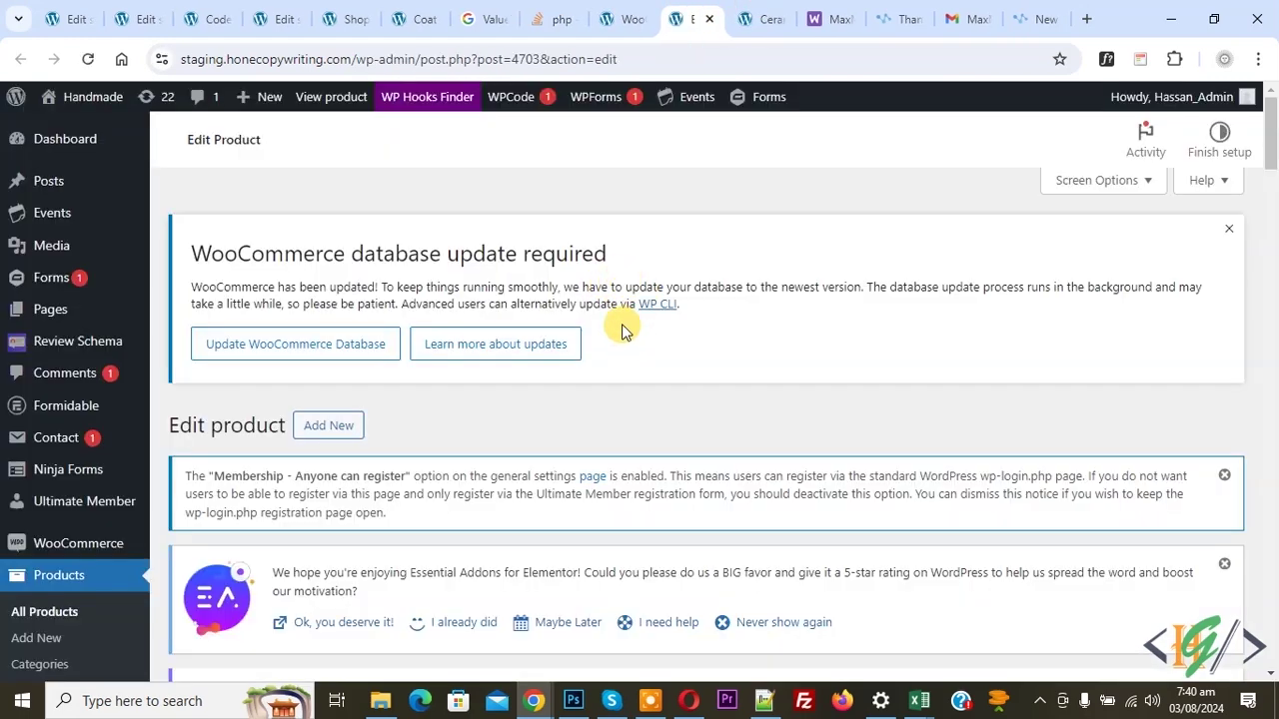
Step: Examine the regular price and the Price for America options in the Ceramic birds product data
{"action": "scroll", "coordinate": [609, 289], "scroll_direction": "down", "scroll_amount": 10}
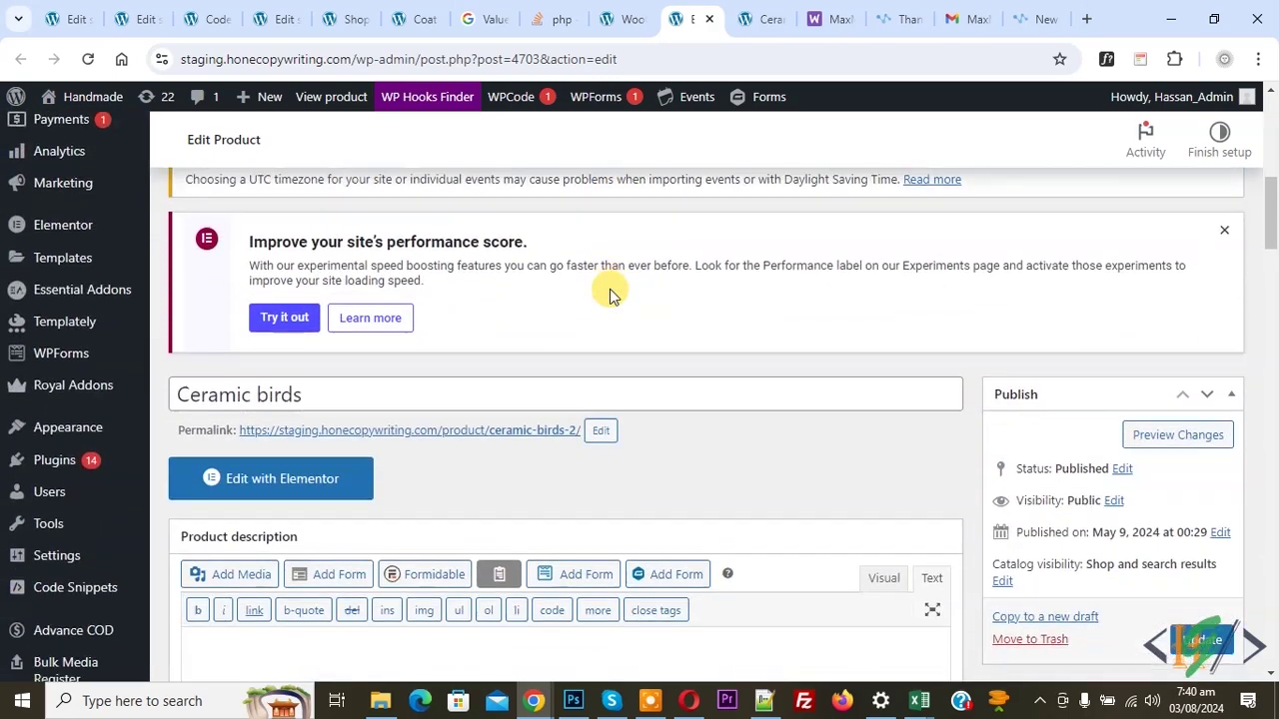
{"action": "scroll", "coordinate": [609, 288], "scroll_direction": "down", "scroll_amount": 1}
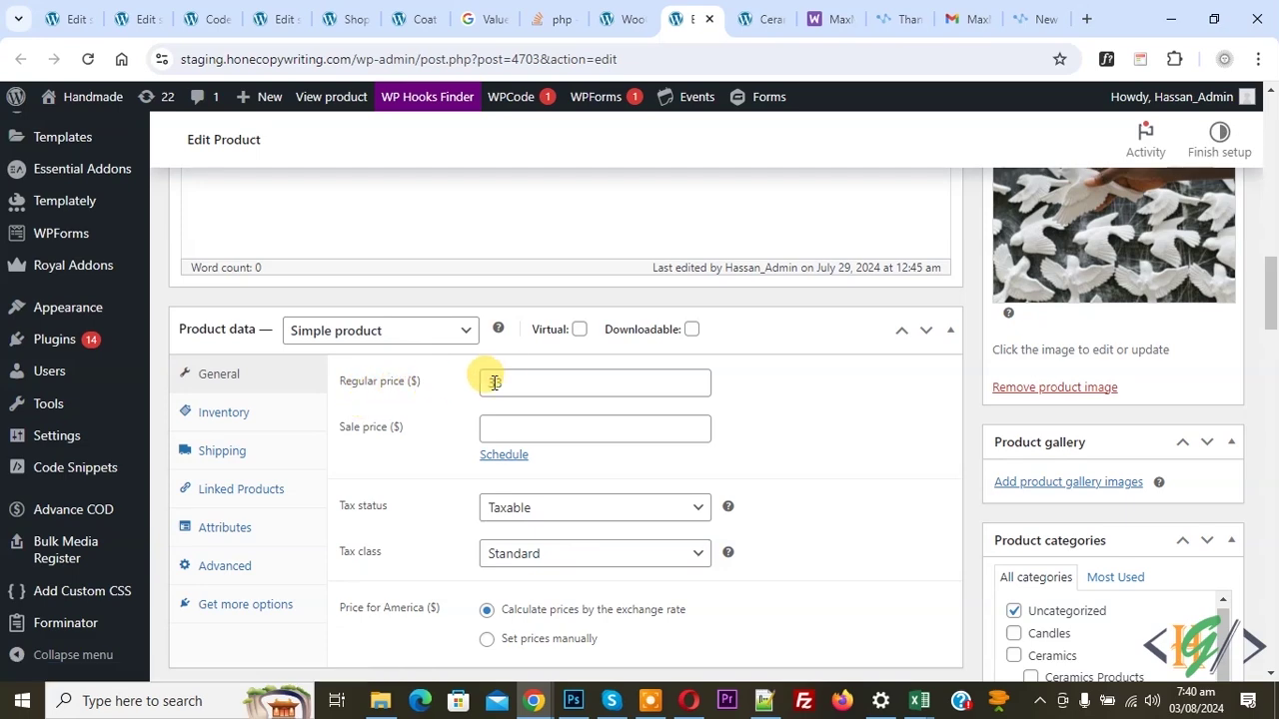
{"action": "scroll", "coordinate": [537, 417], "scroll_direction": "down", "scroll_amount": 1}
{"action": "scroll", "coordinate": [420, 425], "scroll_direction": "down", "scroll_amount": 1}
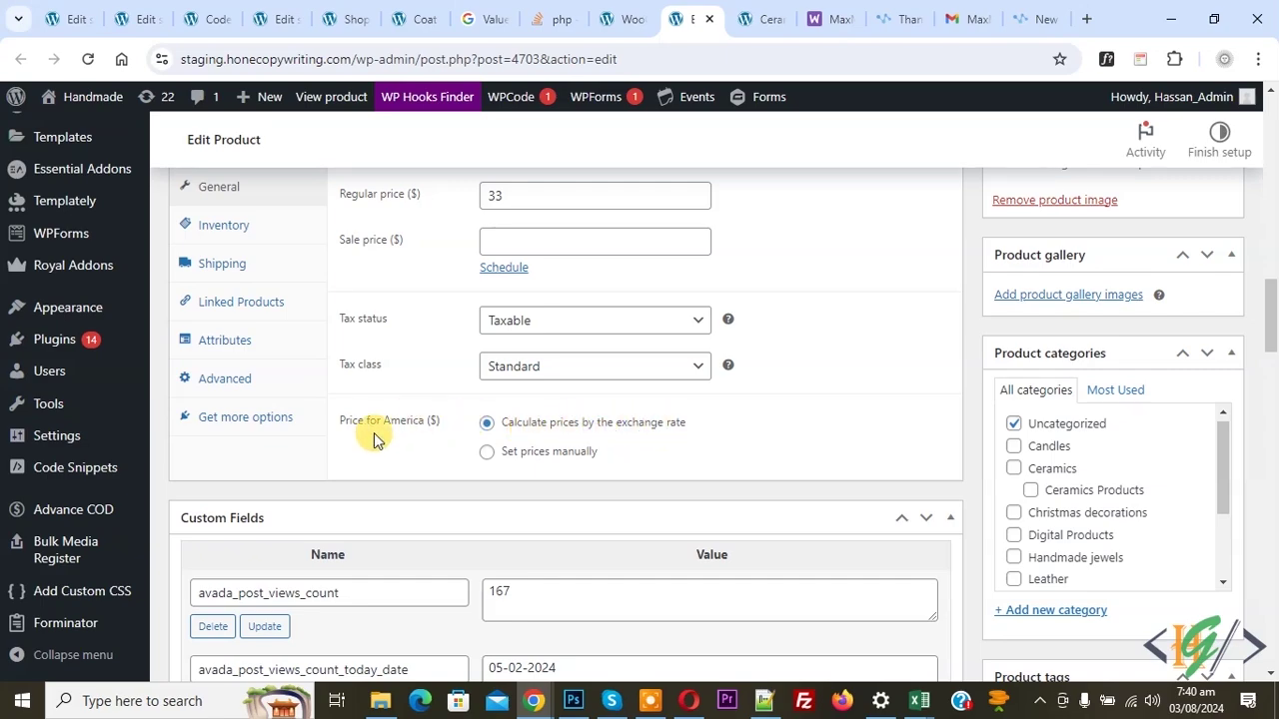
Step: Check the exchange rate in the America zone settings, and return to the Ceramic birds product editor
{"action": "left_click", "coordinate": [622, 19]}
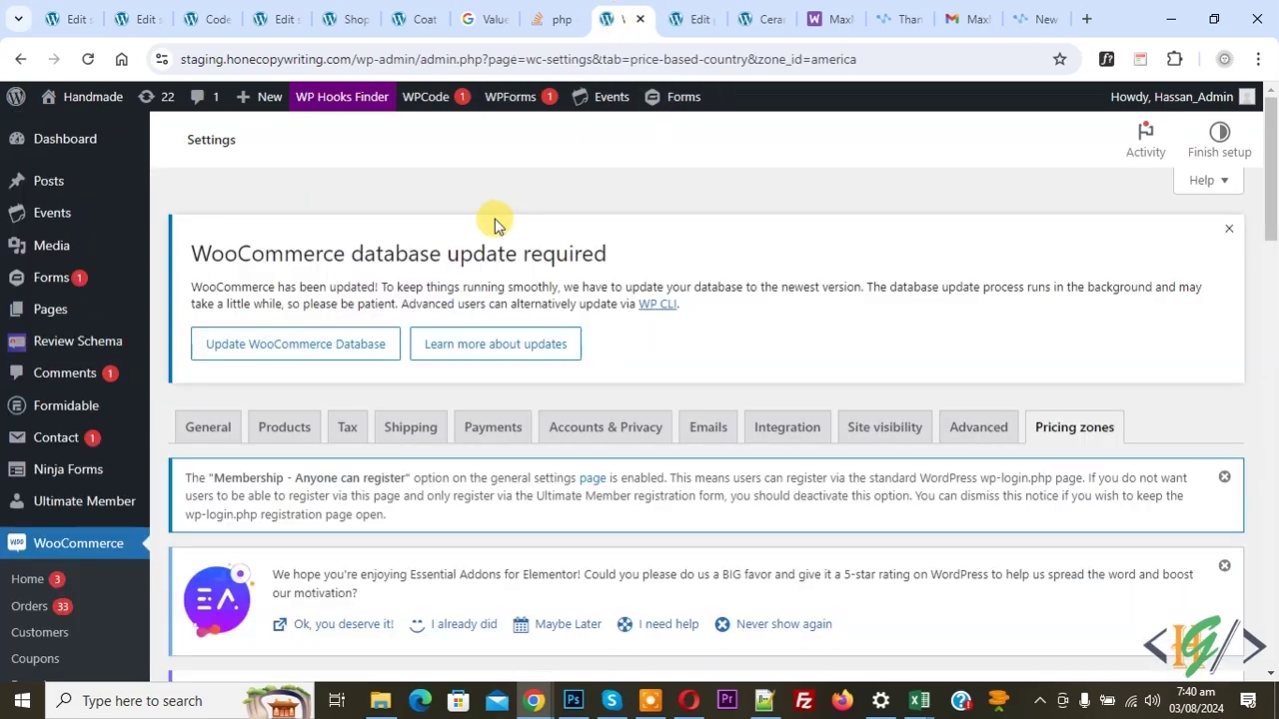
{"action": "scroll", "coordinate": [487, 222], "scroll_direction": "down", "scroll_amount": 4}
{"action": "scroll", "coordinate": [488, 225], "scroll_direction": "down", "scroll_amount": 6}
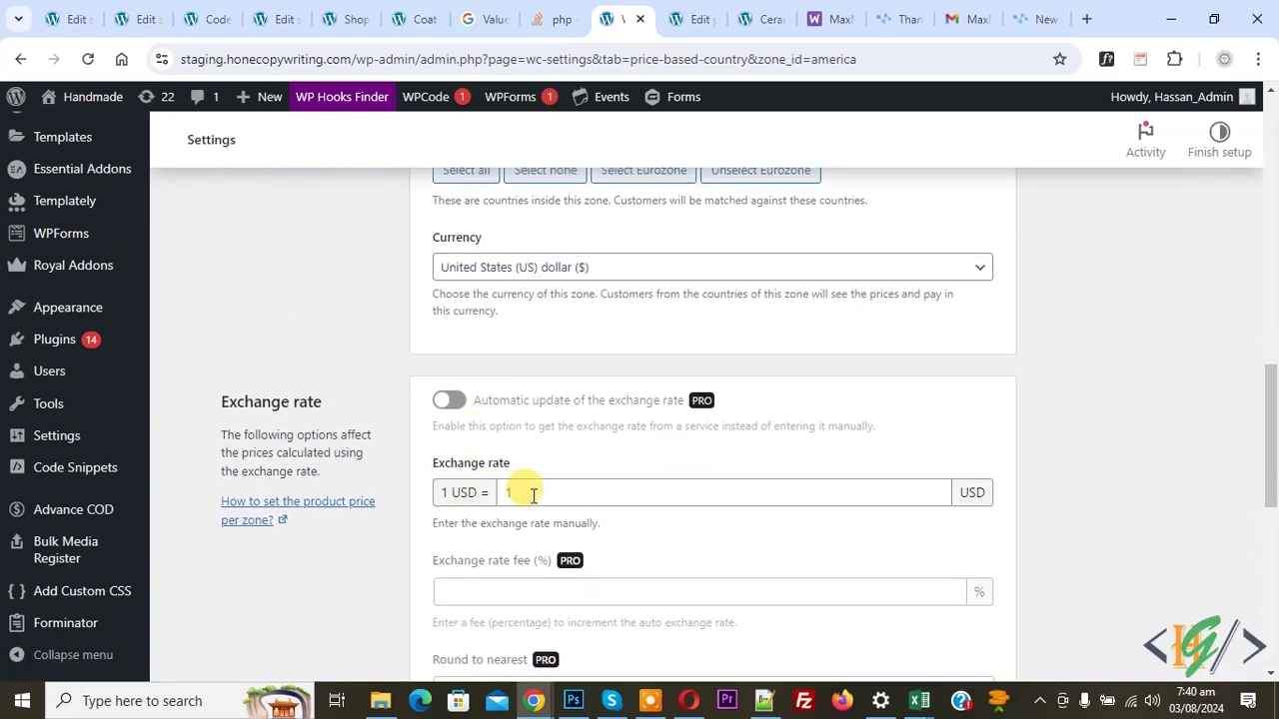
{"action": "left_click", "coordinate": [690, 18]}
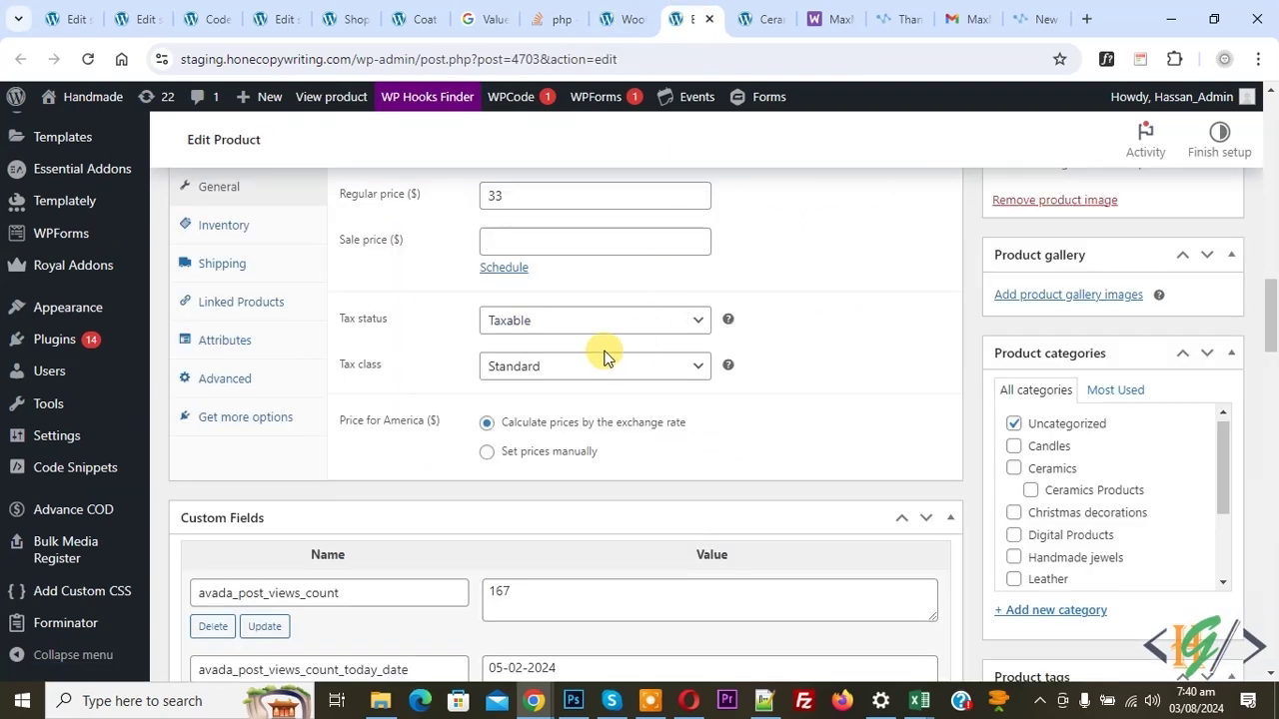
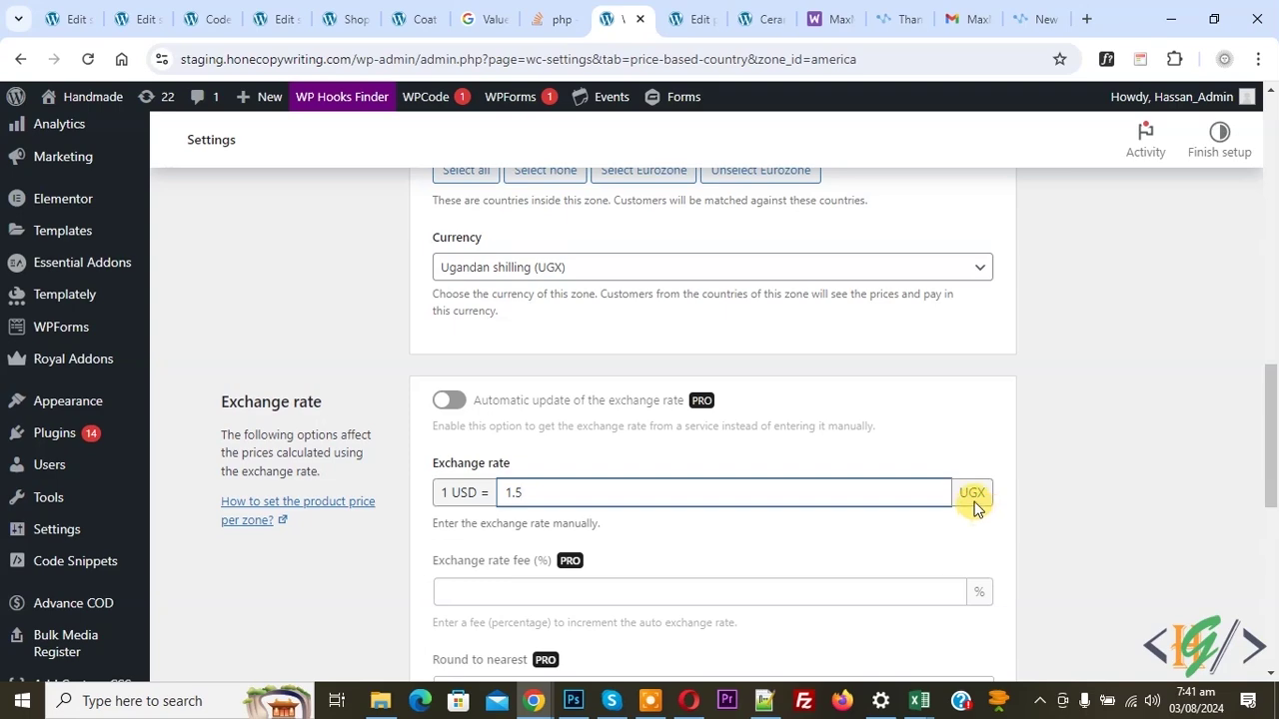
Step: Set the America zone's currency back to United States (US) dollar ($) and its exchange rate to 1
{"action": "scroll", "coordinate": [881, 423], "scroll_direction": "up", "scroll_amount": 2}
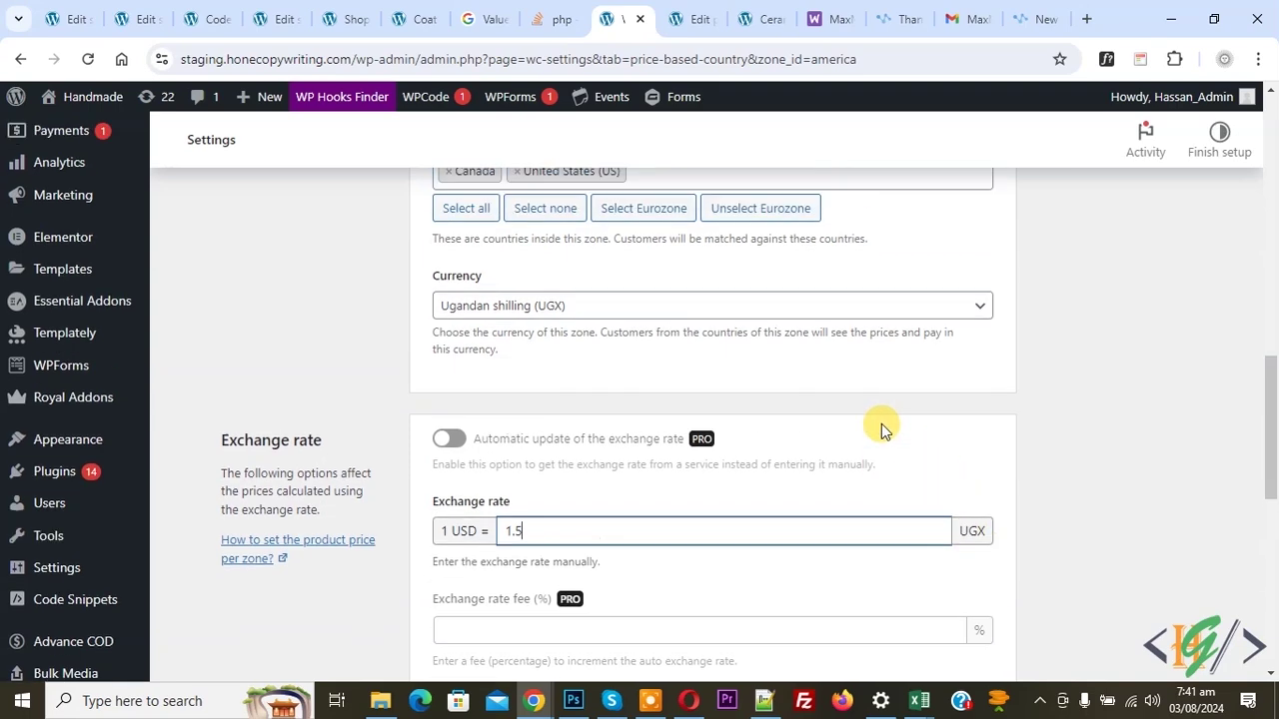
{"action": "scroll", "coordinate": [600, 391], "scroll_direction": "down", "scroll_amount": 1}
{"action": "left_click", "coordinate": [559, 362]}
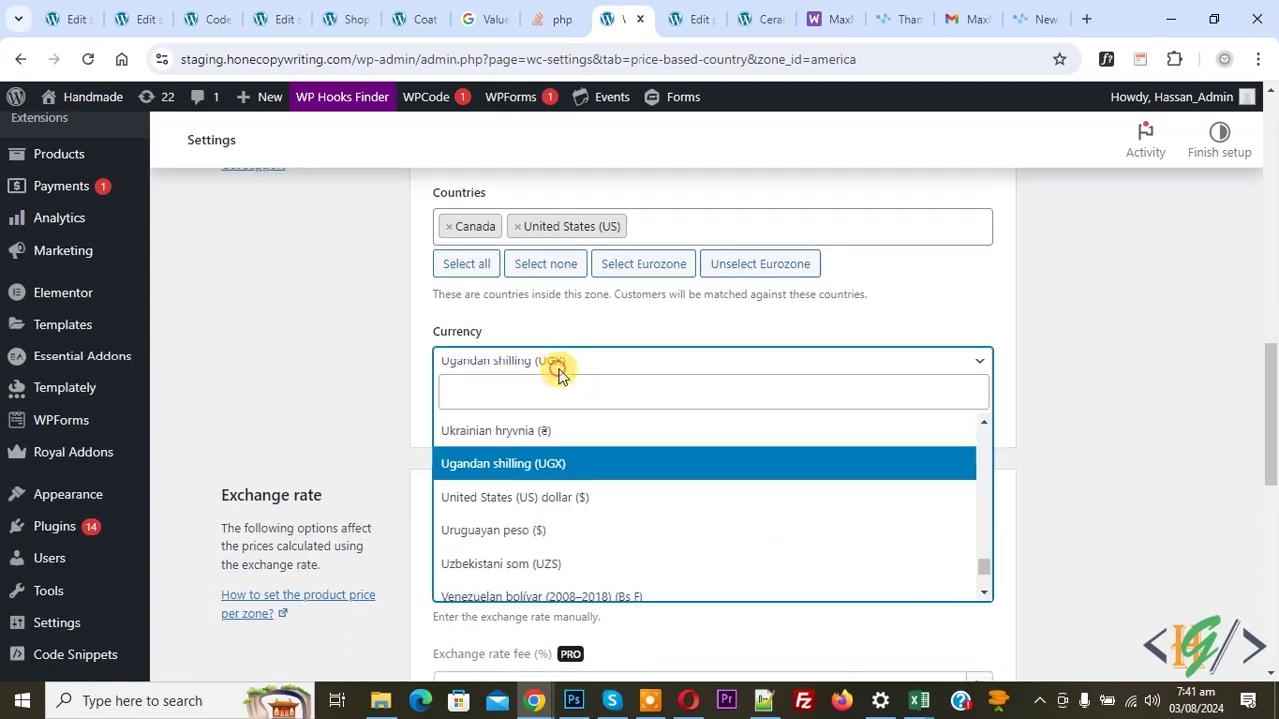
{"action": "left_click", "coordinate": [559, 494]}
{"action": "left_click", "coordinate": [530, 587]}
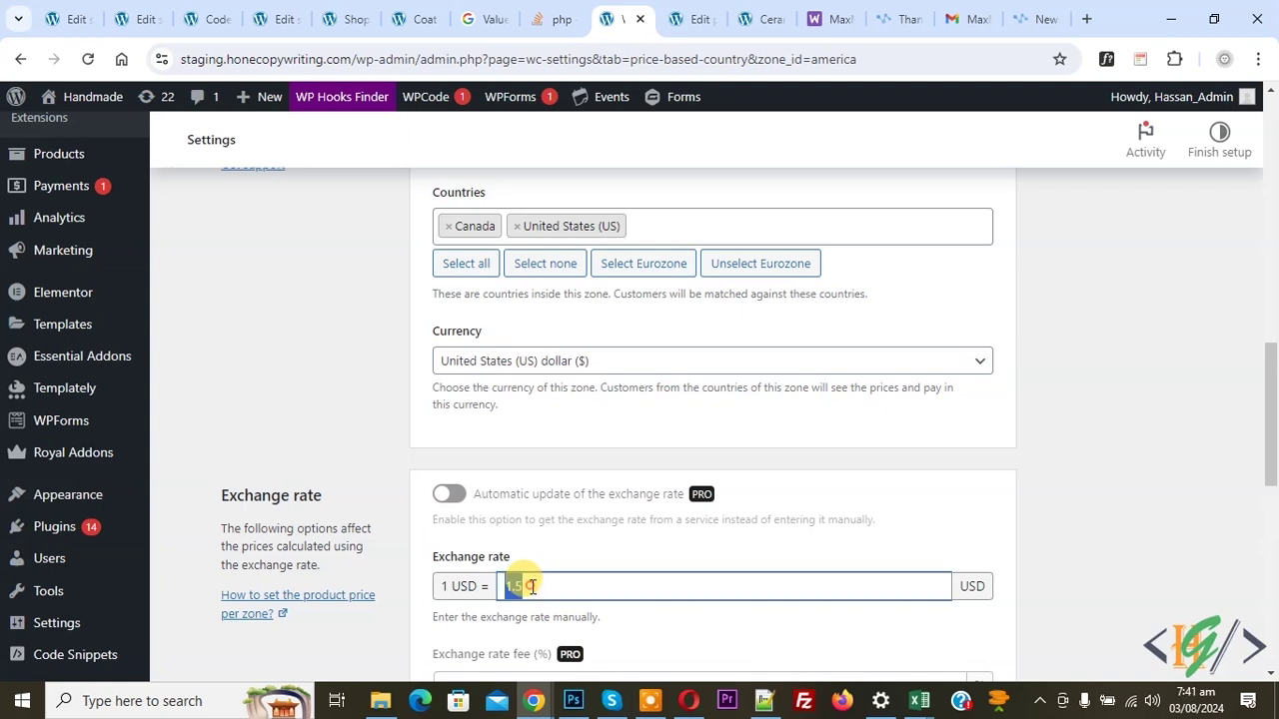
{"action": "type", "text": "1"}
{"action": "left_click", "coordinate": [379, 390]}
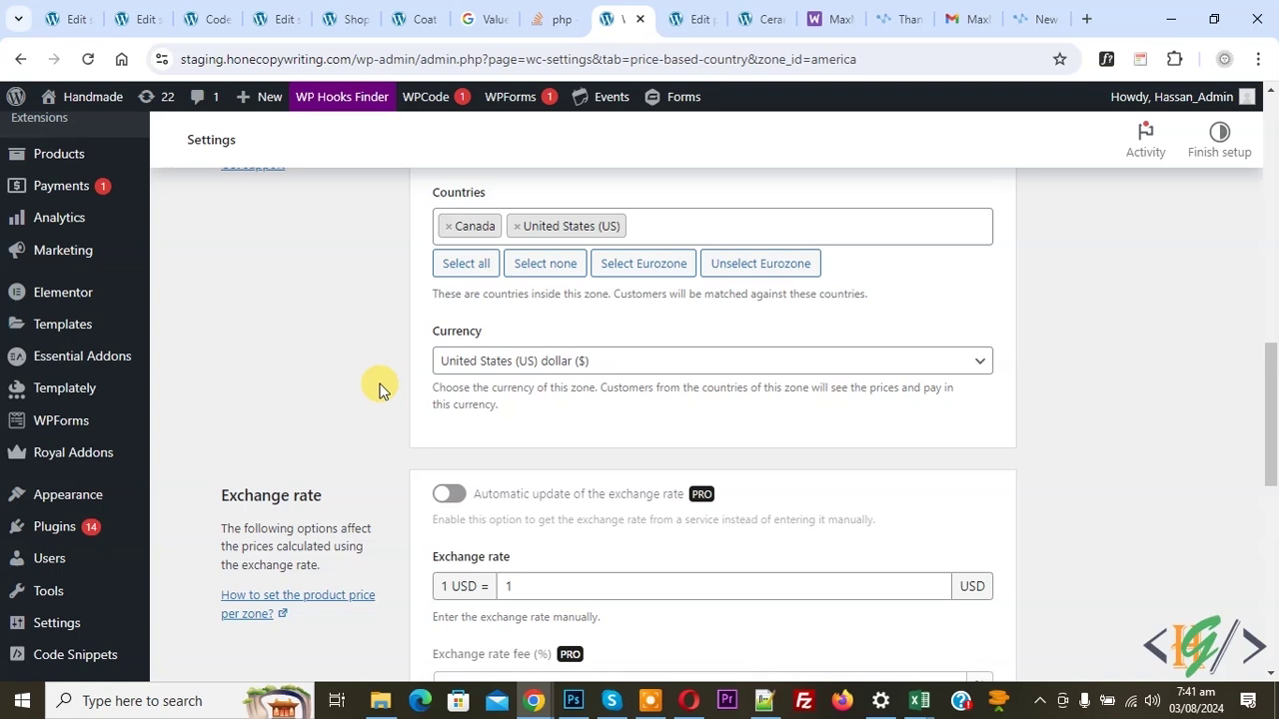
Step: In the Ceramic birds product, set the America prices manually with a regular price of 25, and update the product
{"action": "left_click", "coordinate": [681, 19]}
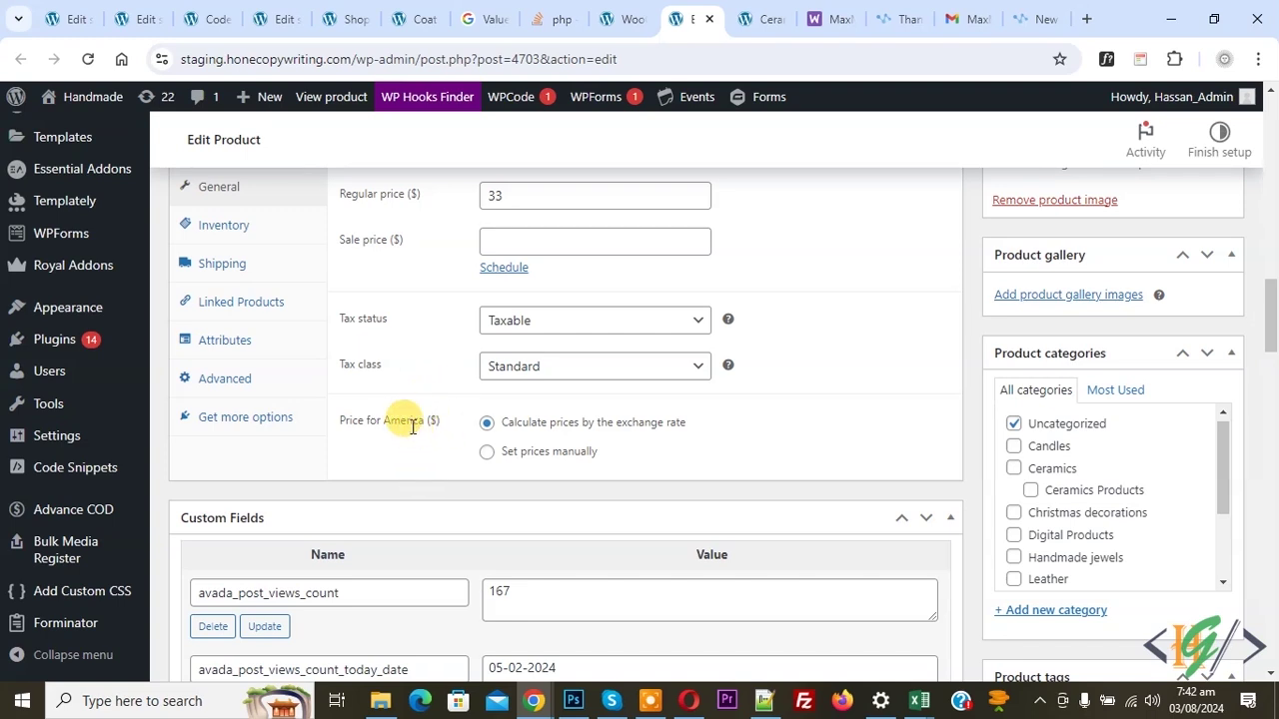
{"action": "left_click", "coordinate": [486, 455]}
{"action": "scroll", "coordinate": [499, 417], "scroll_direction": "down", "scroll_amount": 1}
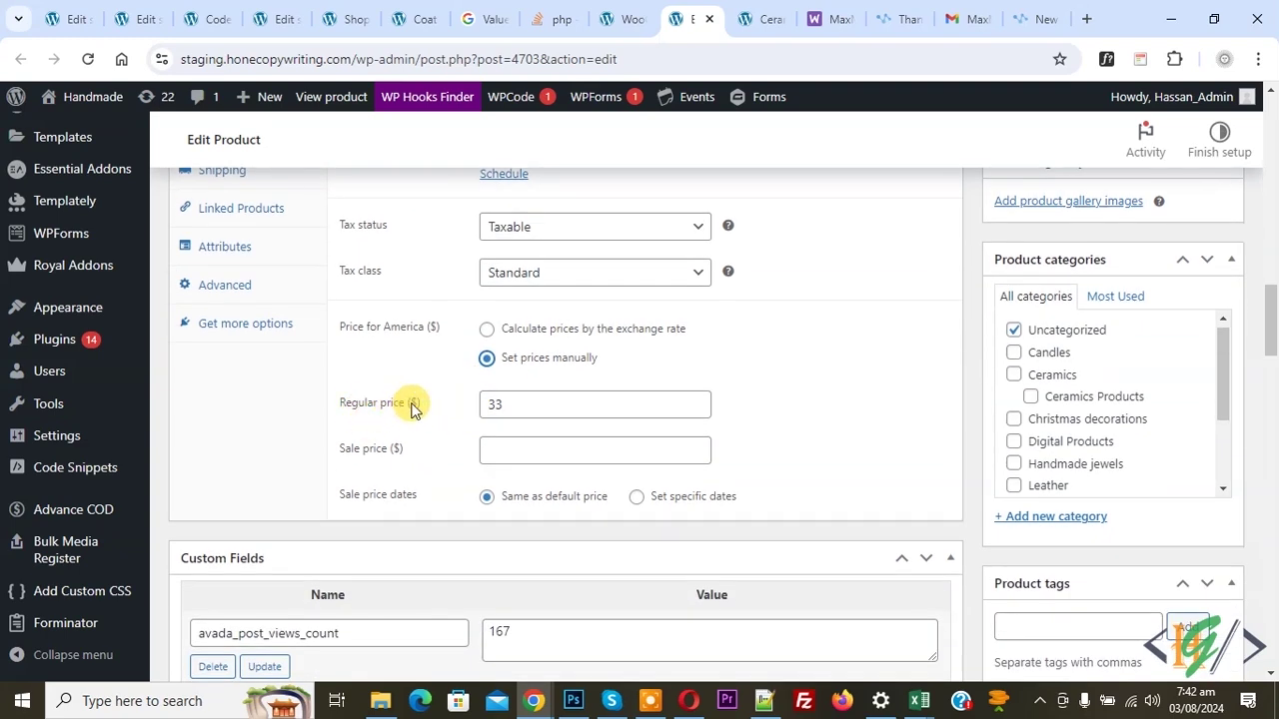
{"action": "left_click_drag", "start_coordinate": [506, 406], "coordinate": [462, 410]}
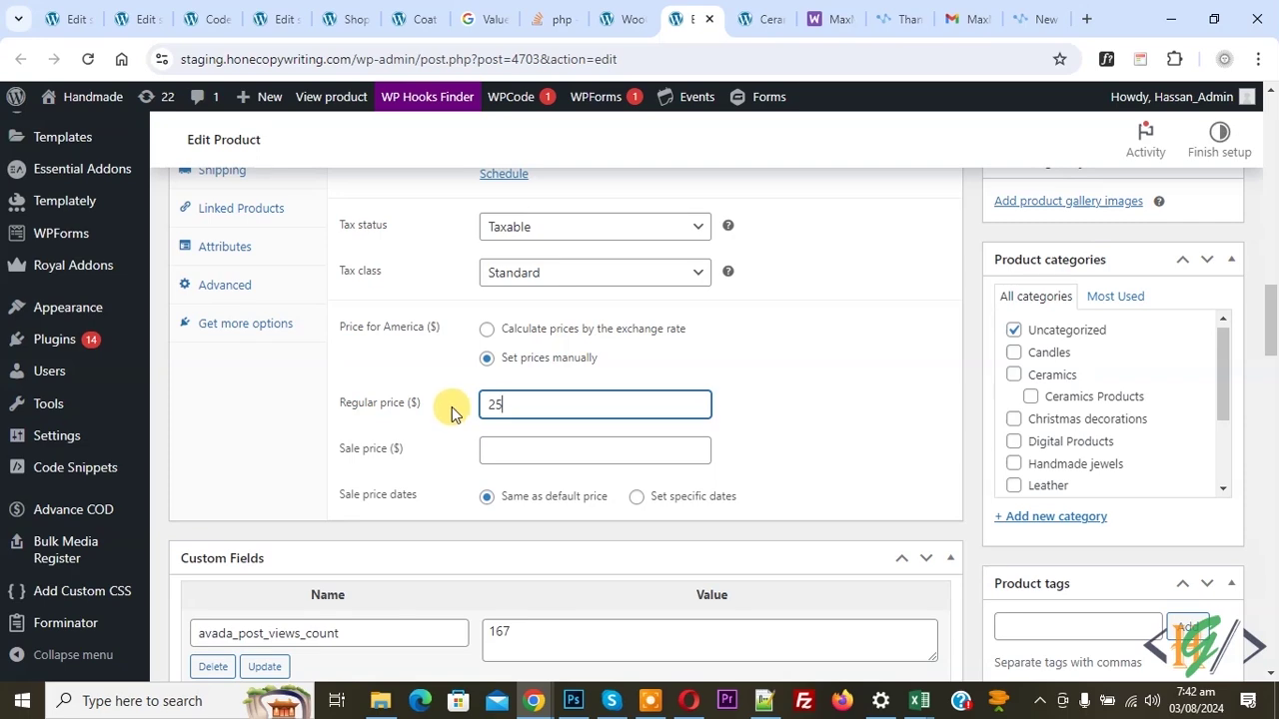
{"action": "scroll", "coordinate": [455, 419], "scroll_direction": "up", "scroll_amount": 3}
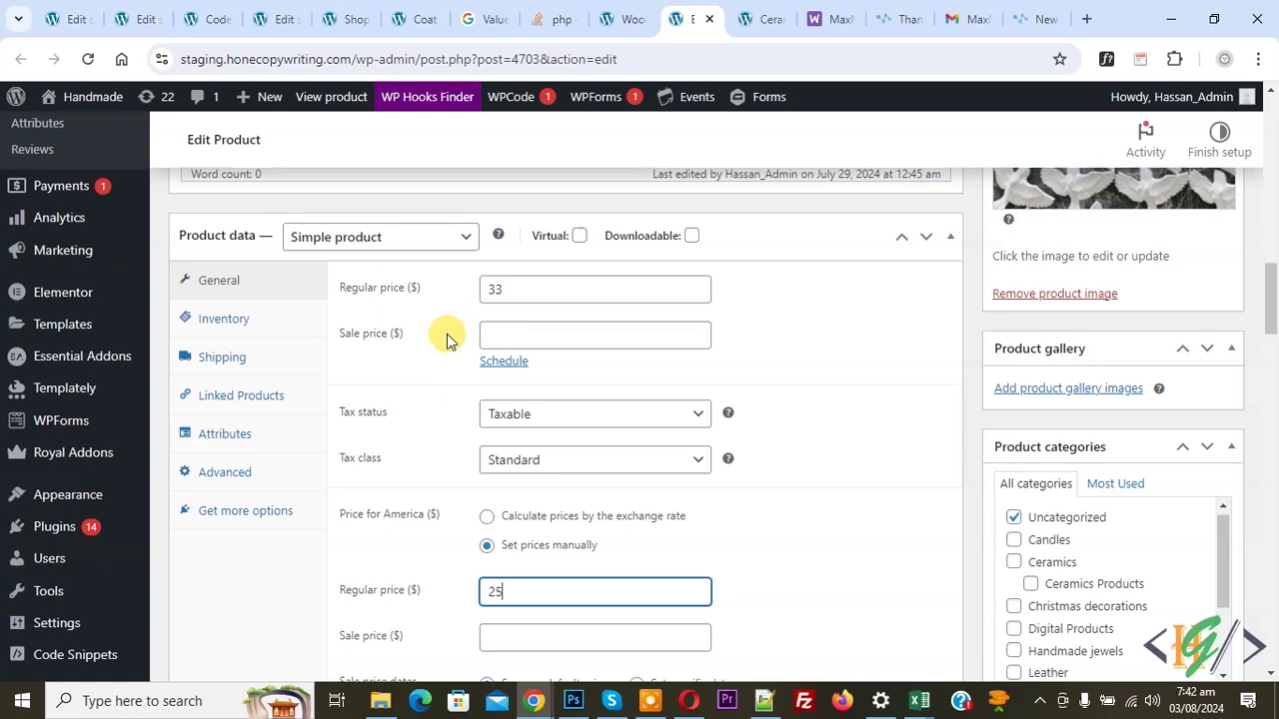
{"action": "scroll", "coordinate": [447, 341], "scroll_direction": "up", "scroll_amount": 6}
{"action": "left_click", "coordinate": [1202, 270]}
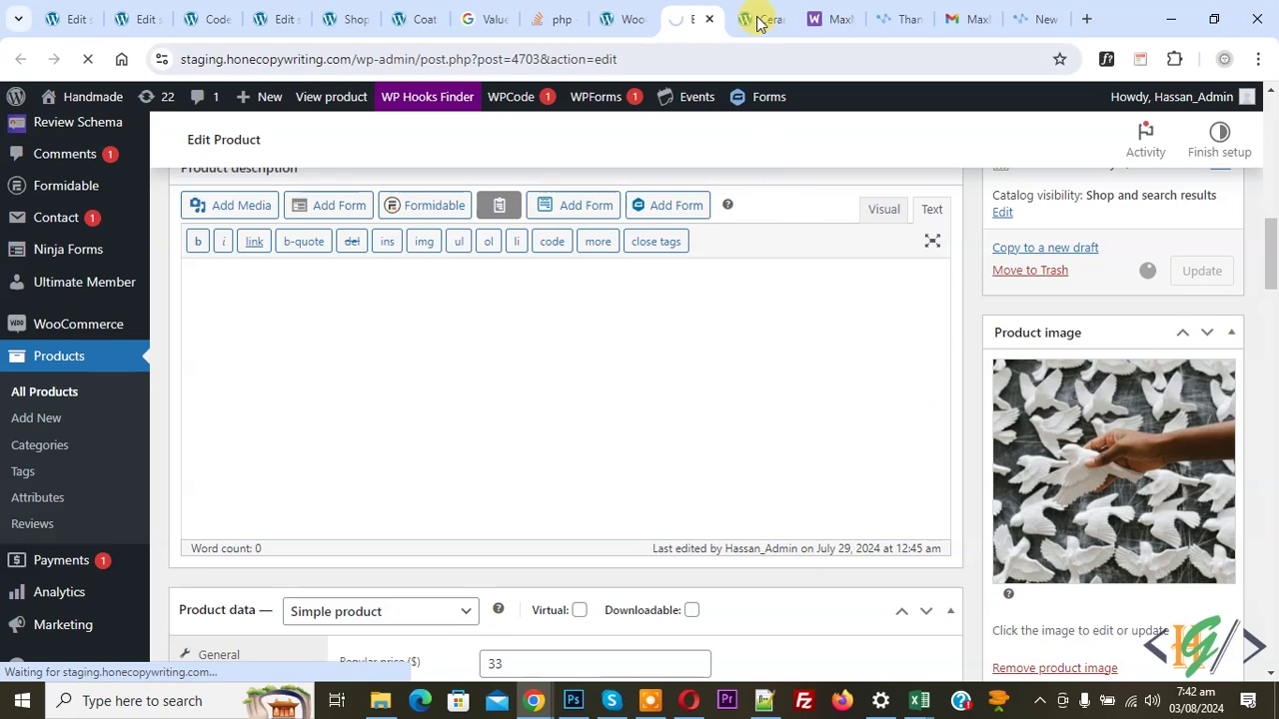
Step: Copy the address of the Ceramic birds product page and open it in Firefox to view the America price
{"action": "left_click", "coordinate": [757, 22]}
{"action": "left_click", "coordinate": [707, 58]}
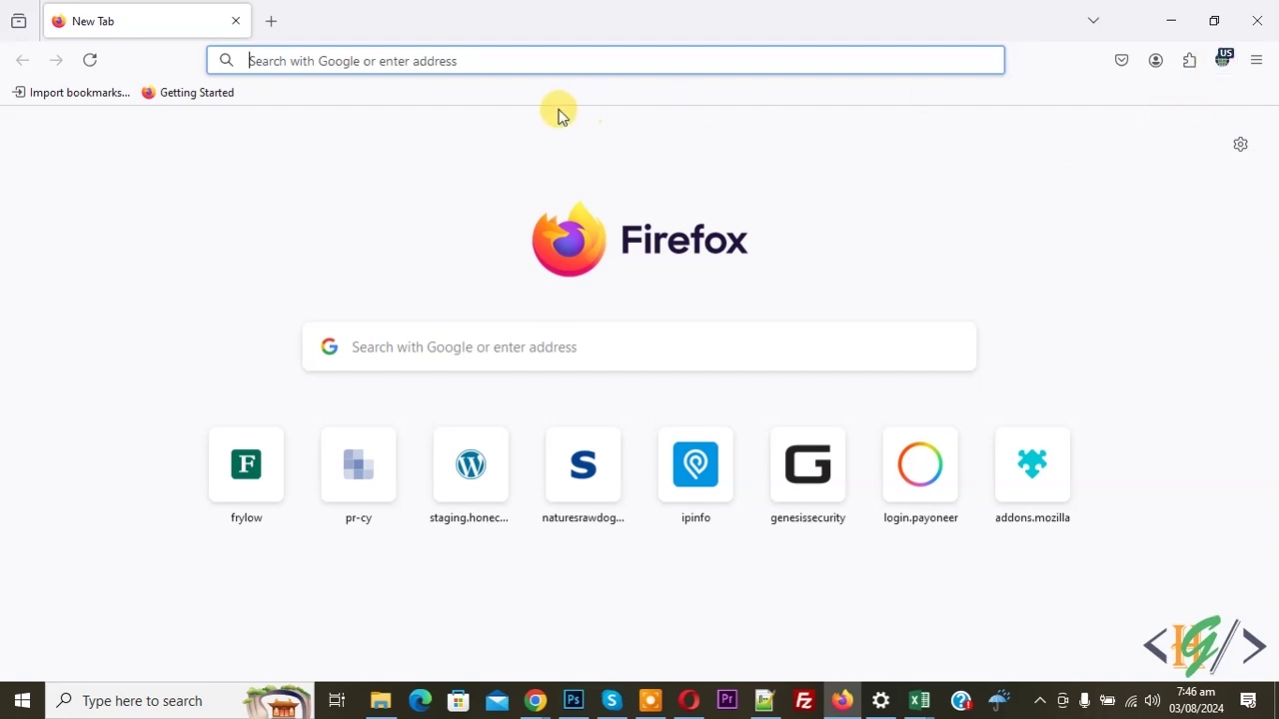
{"action": "type", "text": "https://staging.honecopywriting.com/product/ceramic-birds-2/"}
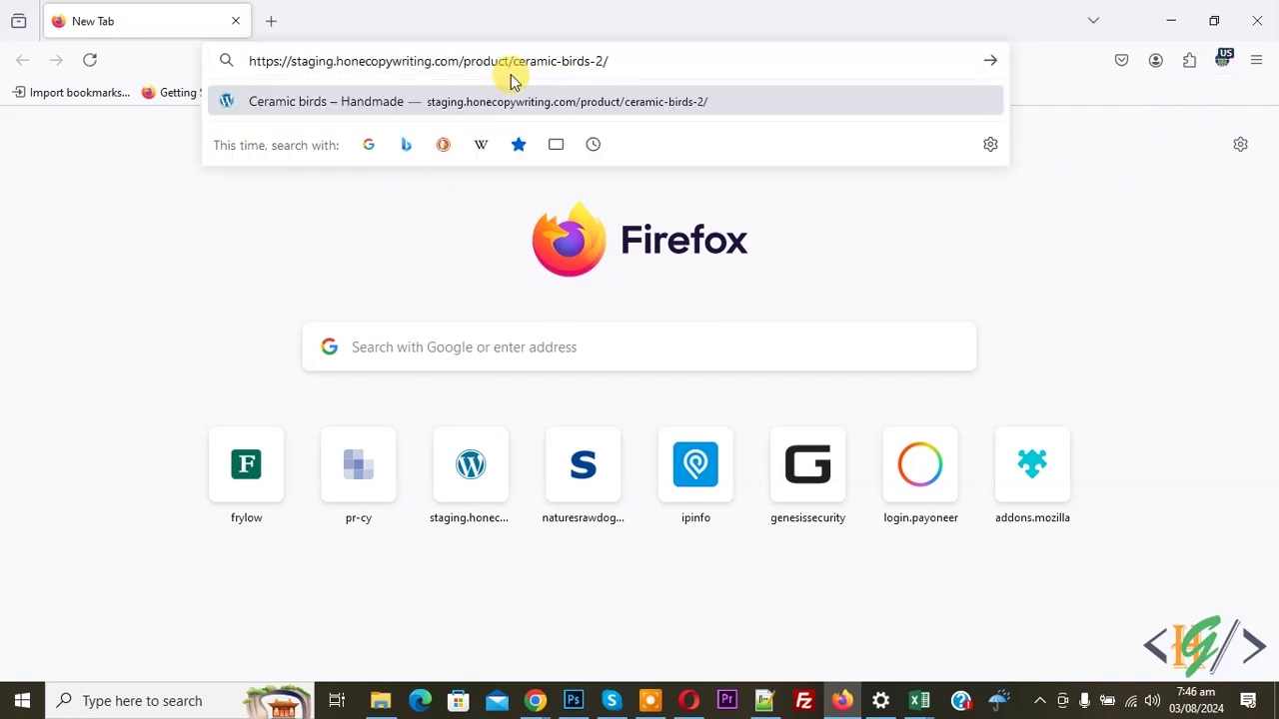
{"action": "key", "text": "Return"}
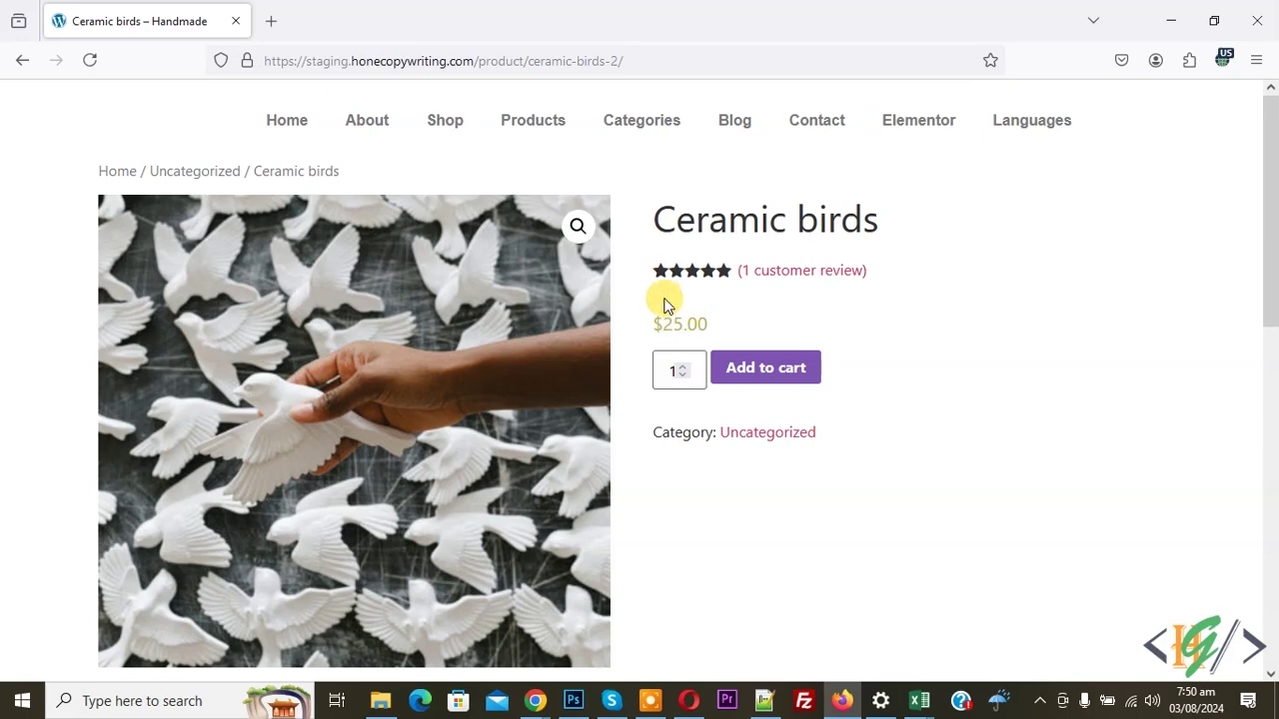
Step: Switch back to Chrome and compare the product page price with the default and America regular prices in the product editor
{"action": "left_click", "coordinate": [842, 701]}
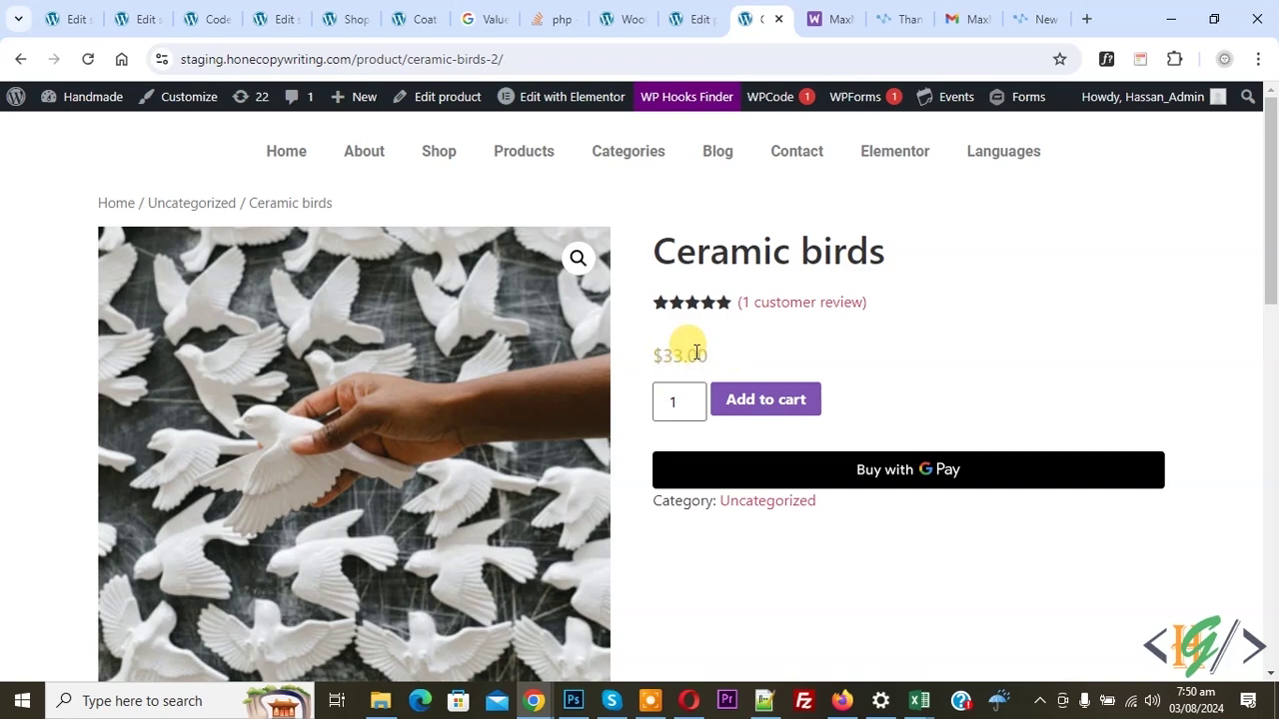
{"action": "left_click", "coordinate": [690, 17]}
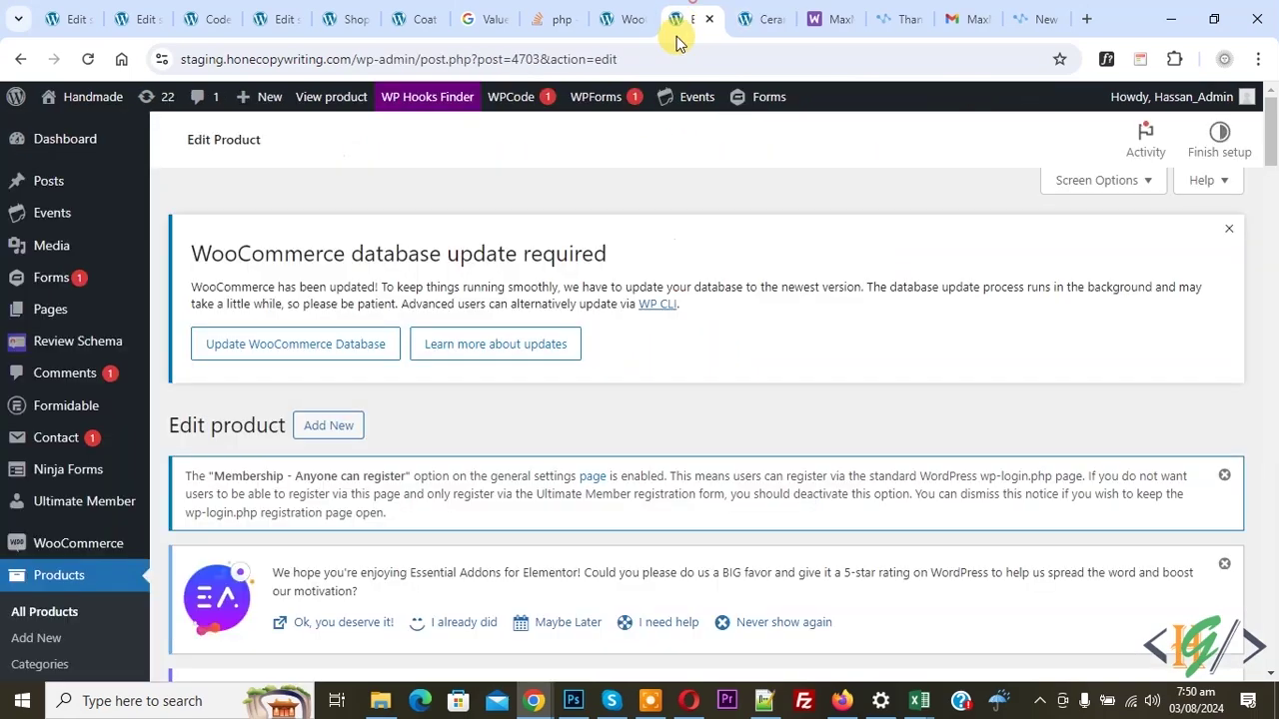
{"action": "scroll", "coordinate": [570, 251], "scroll_direction": "down", "scroll_amount": 5}
{"action": "scroll", "coordinate": [575, 254], "scroll_direction": "down", "scroll_amount": 10}
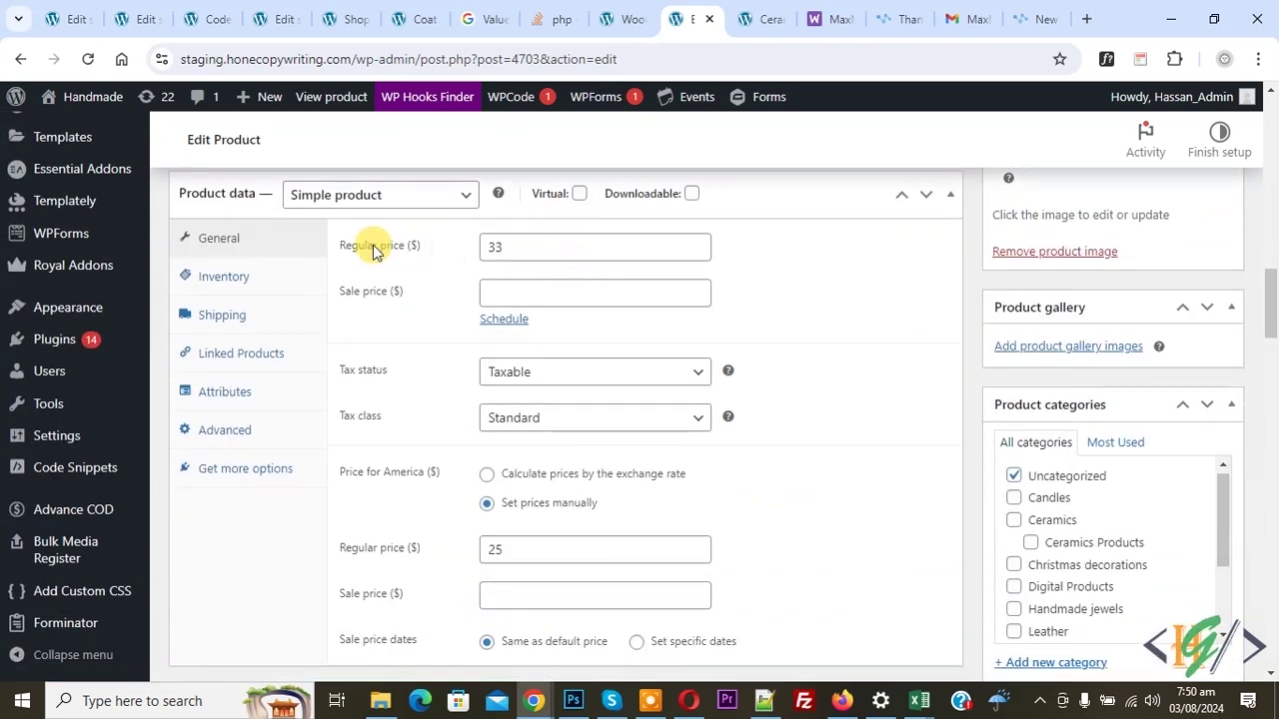
{"action": "scroll", "coordinate": [545, 320], "scroll_direction": "down", "scroll_amount": 1}
{"action": "scroll", "coordinate": [536, 340], "scroll_direction": "down", "scroll_amount": 1}
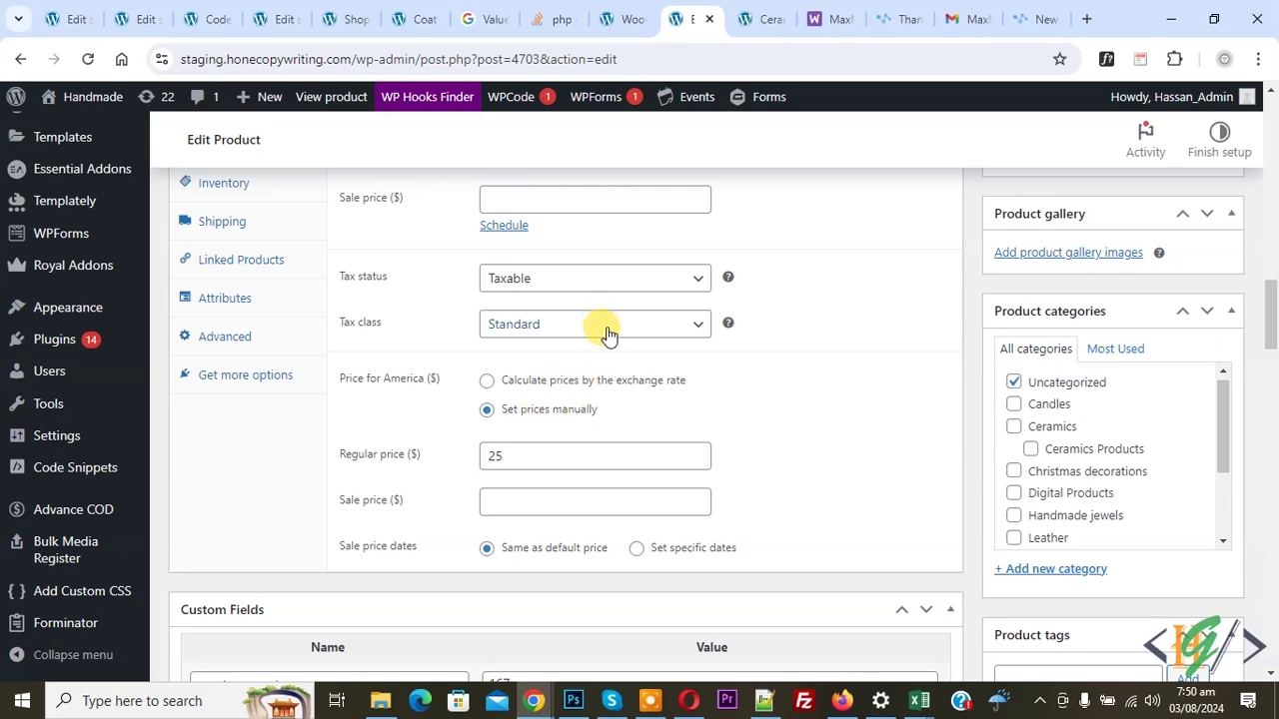
Step: Return from the America zone settings to the pricing zones list and start a new pricing zone
{"action": "left_click", "coordinate": [621, 19]}
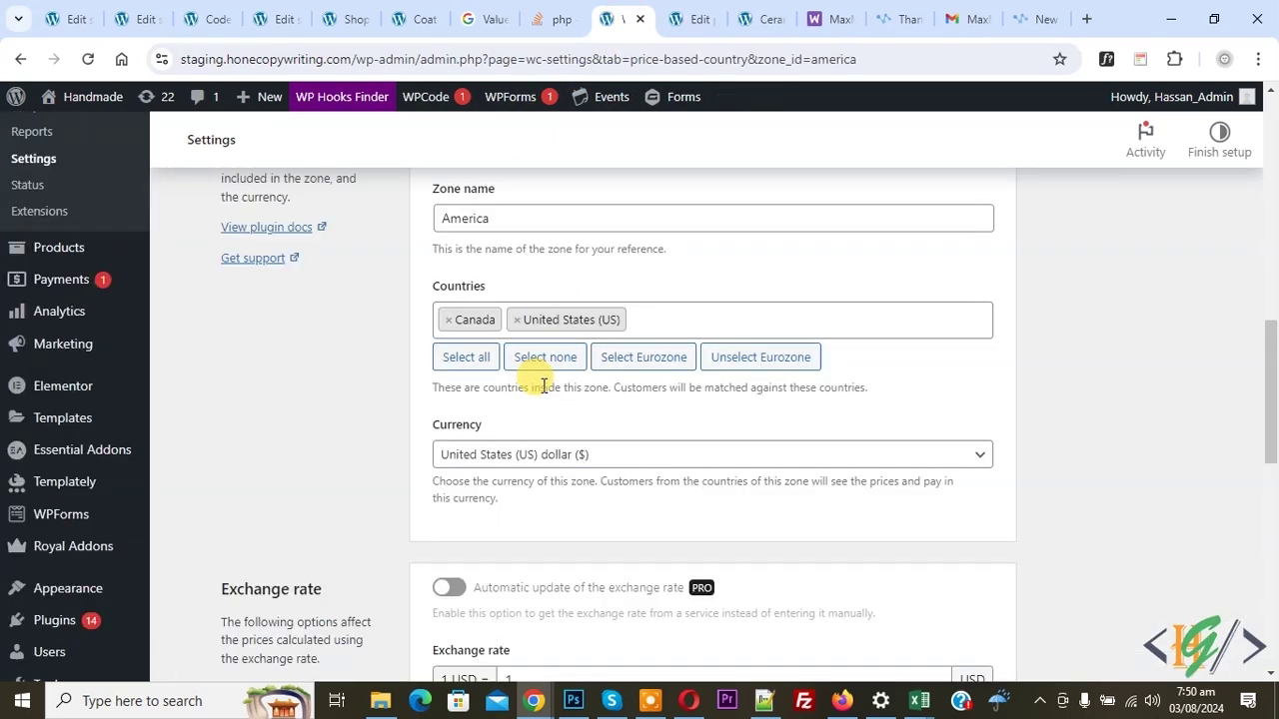
{"action": "scroll", "coordinate": [539, 384], "scroll_direction": "up", "scroll_amount": 4}
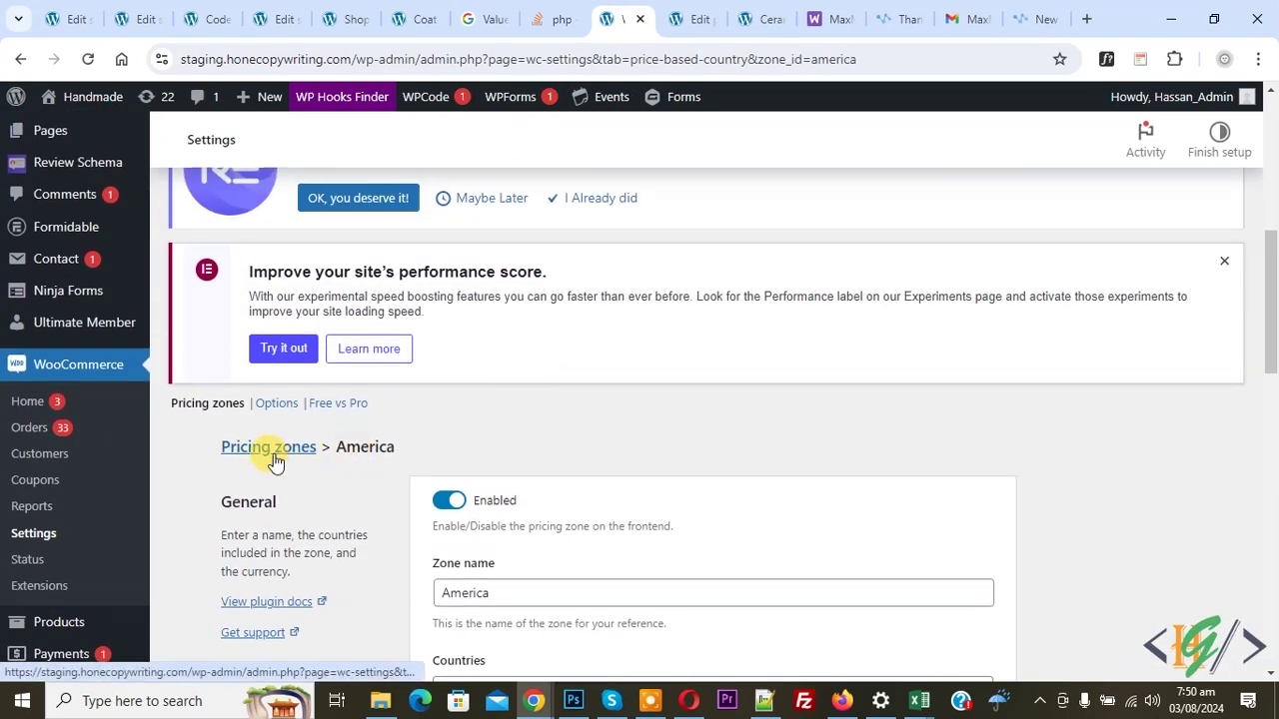
{"action": "left_click", "coordinate": [275, 452]}
{"action": "key", "text": "Return"}
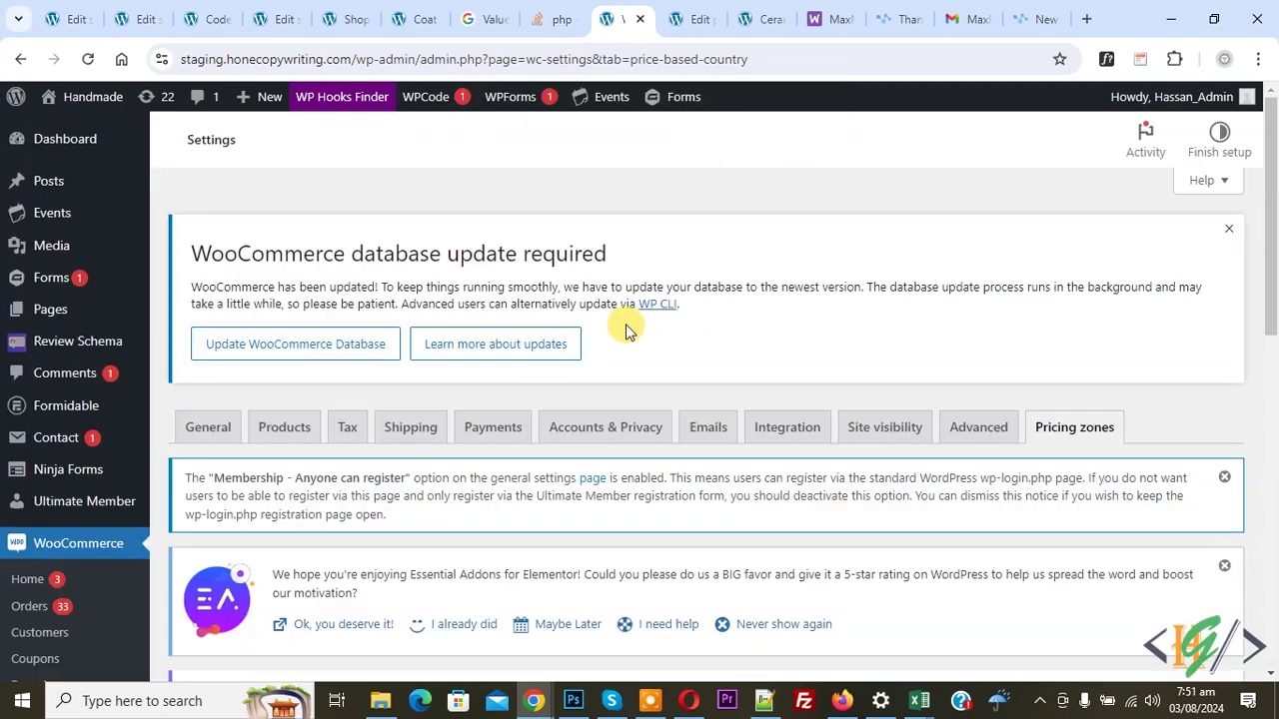
{"action": "scroll", "coordinate": [625, 323], "scroll_direction": "down", "scroll_amount": 5}
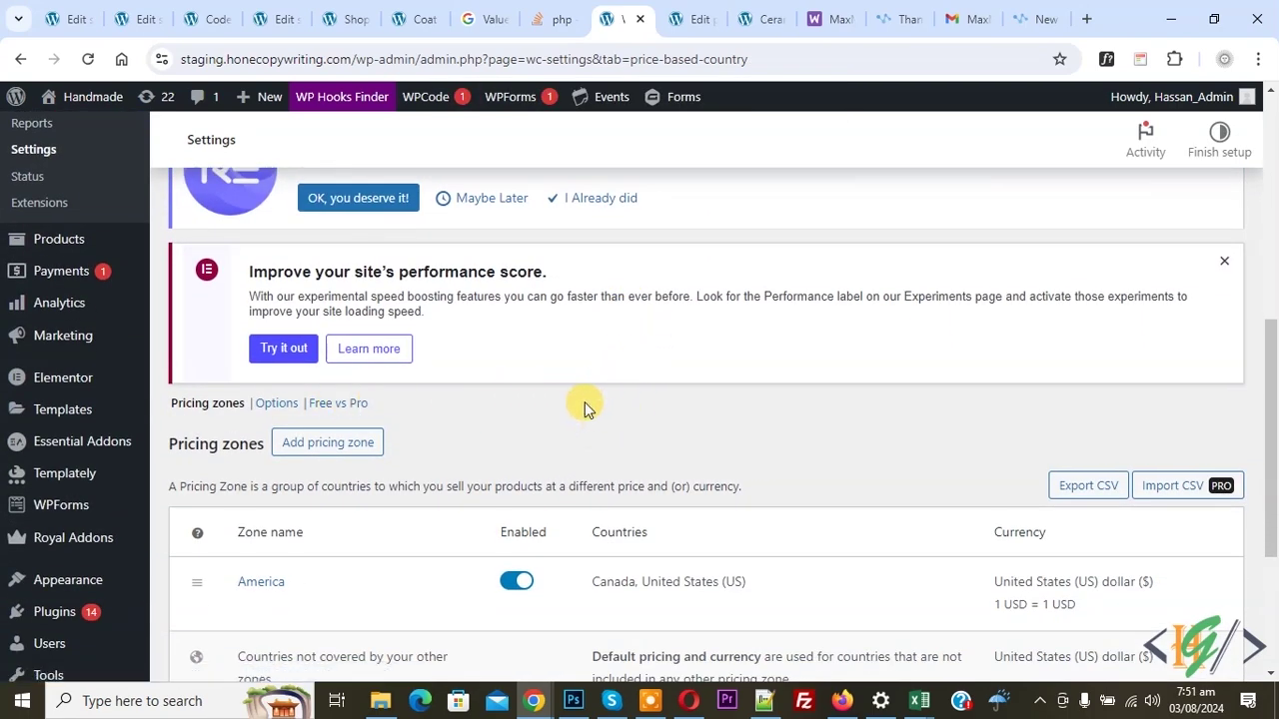
{"action": "left_click", "coordinate": [312, 444]}
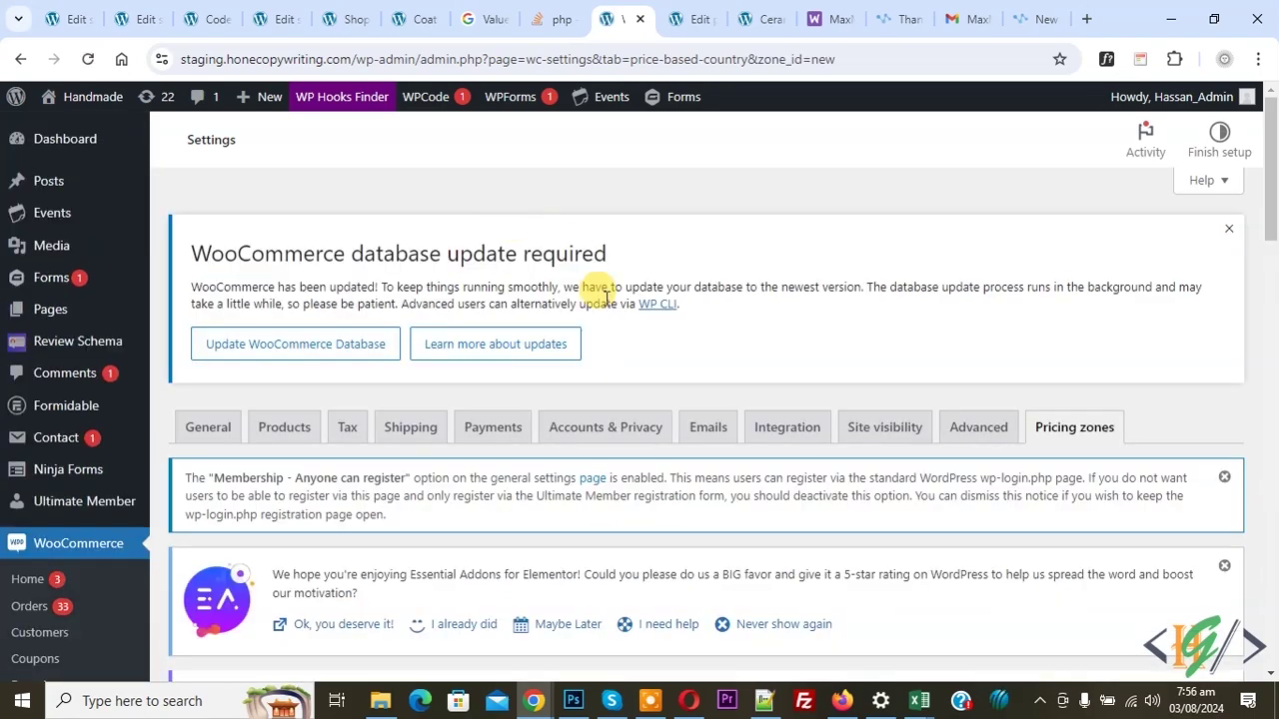
Step: Name the new pricing zone Euro and add all Eurozone countries to it
{"action": "scroll", "coordinate": [606, 298], "scroll_direction": "down", "scroll_amount": 7}
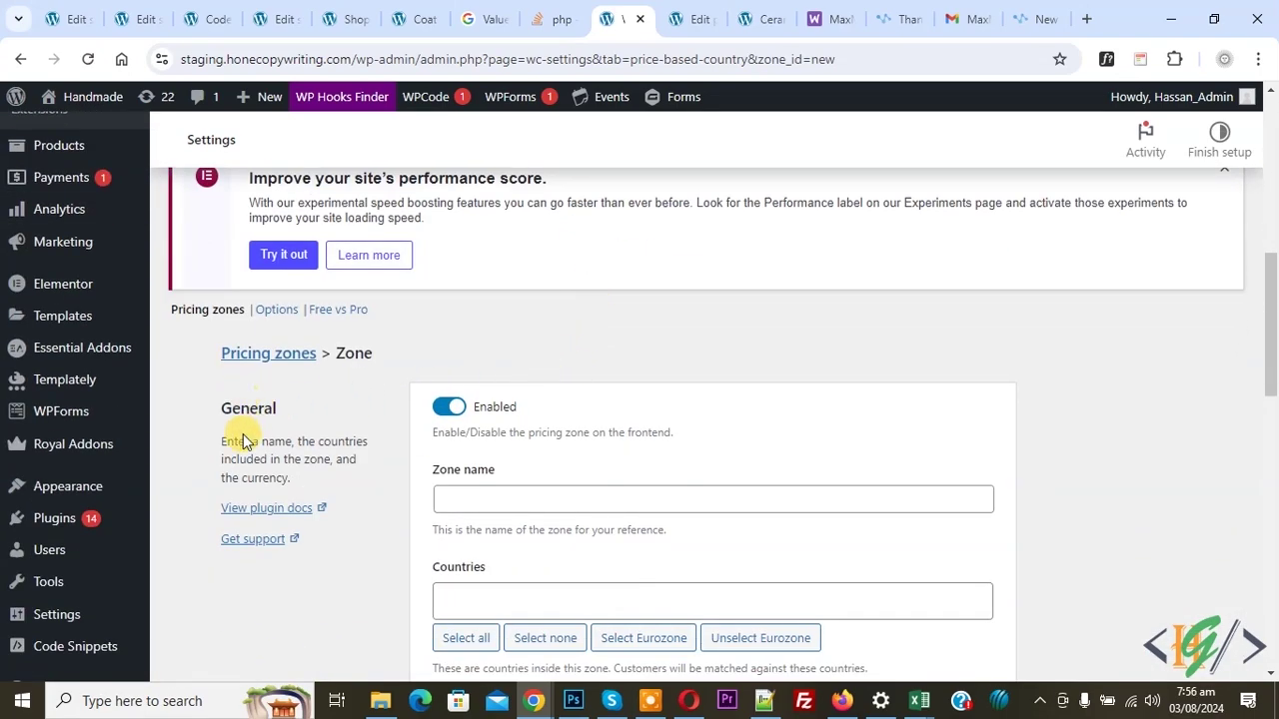
{"action": "scroll", "coordinate": [489, 390], "scroll_direction": "down", "scroll_amount": 2}
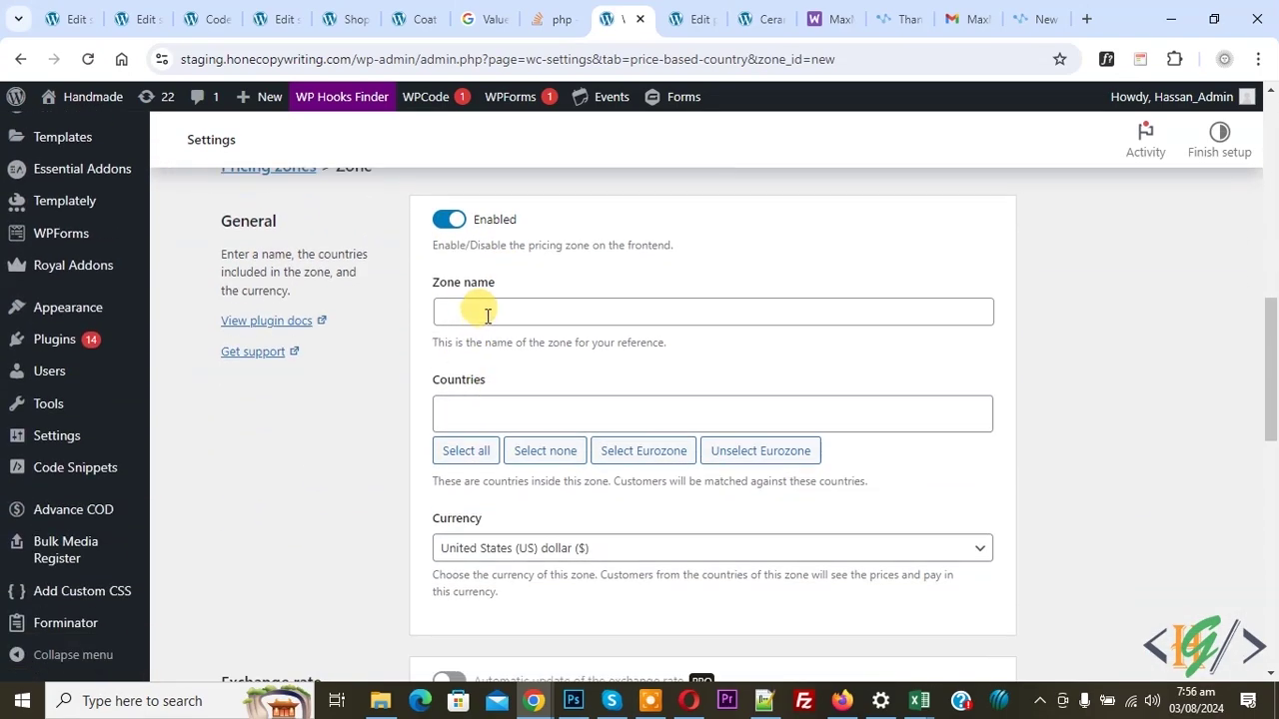
{"action": "left_click", "coordinate": [486, 315]}
{"action": "type", "text": "Euro"}
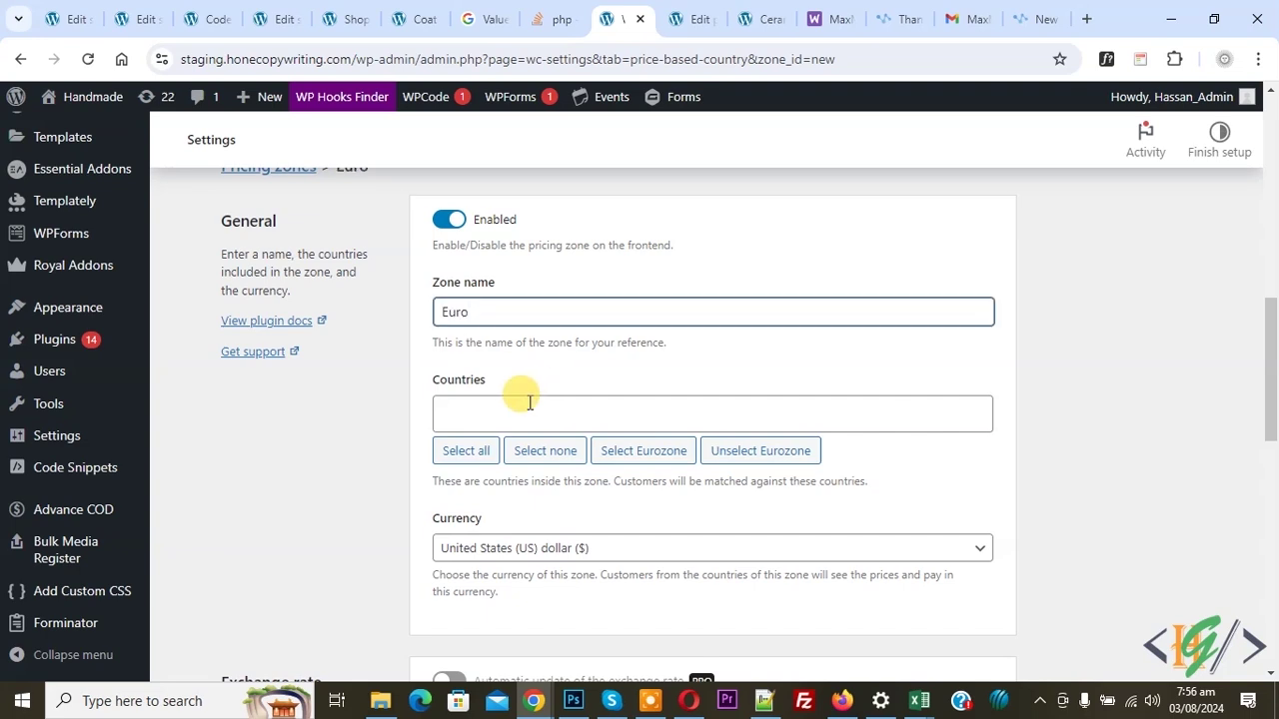
{"action": "left_click", "coordinate": [611, 450]}
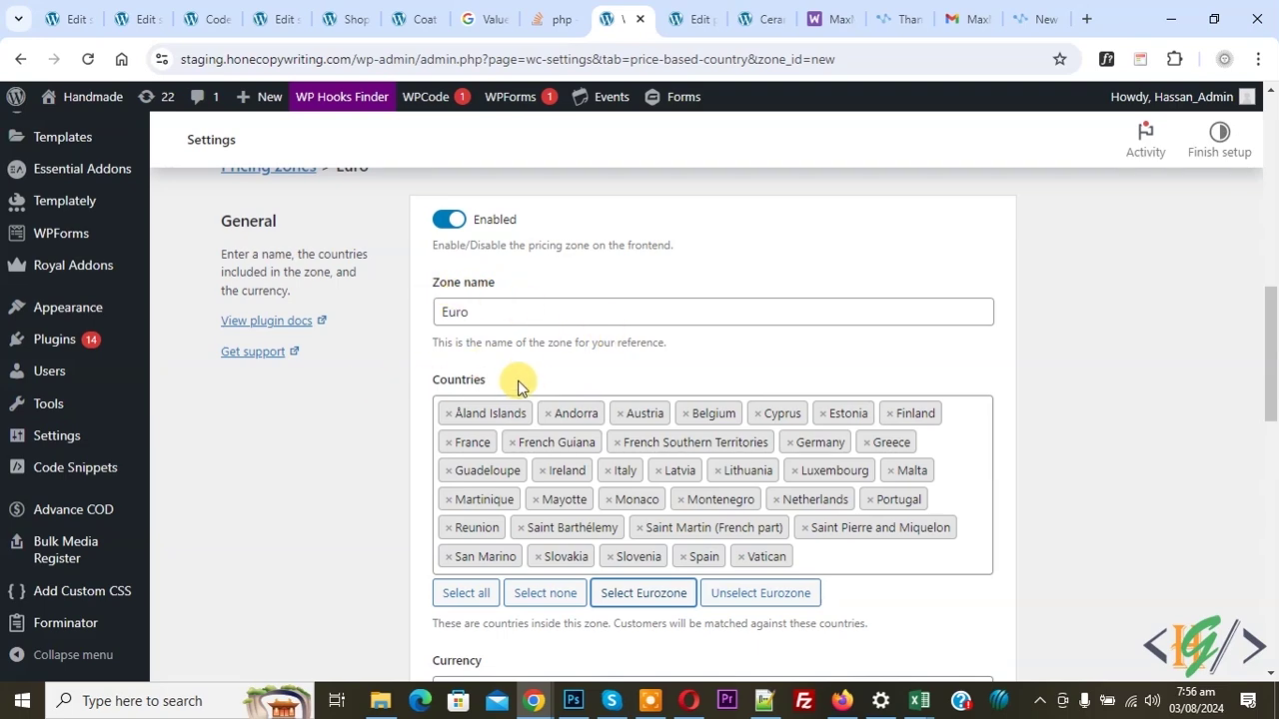
Step: Set the Euro zone's currency to Euro (€)
{"action": "scroll", "coordinate": [371, 369], "scroll_direction": "down", "scroll_amount": 3}
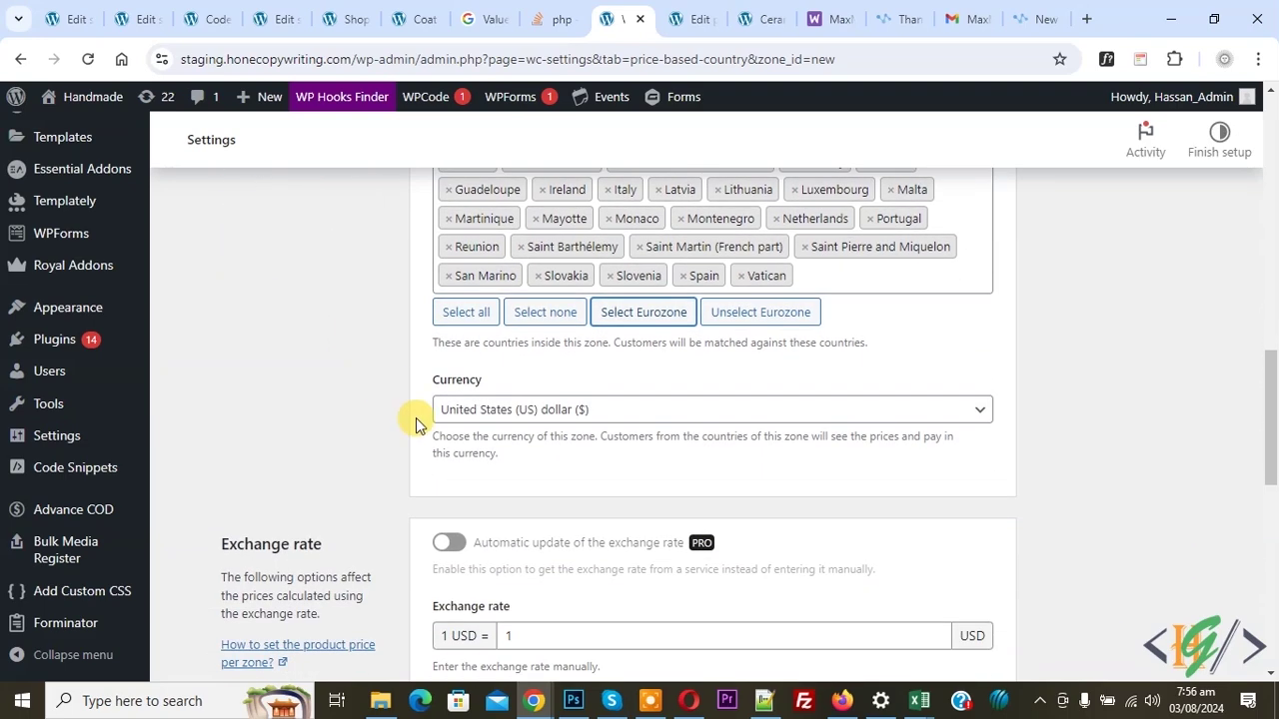
{"action": "left_click", "coordinate": [556, 413]}
{"action": "type", "text": "eur"}
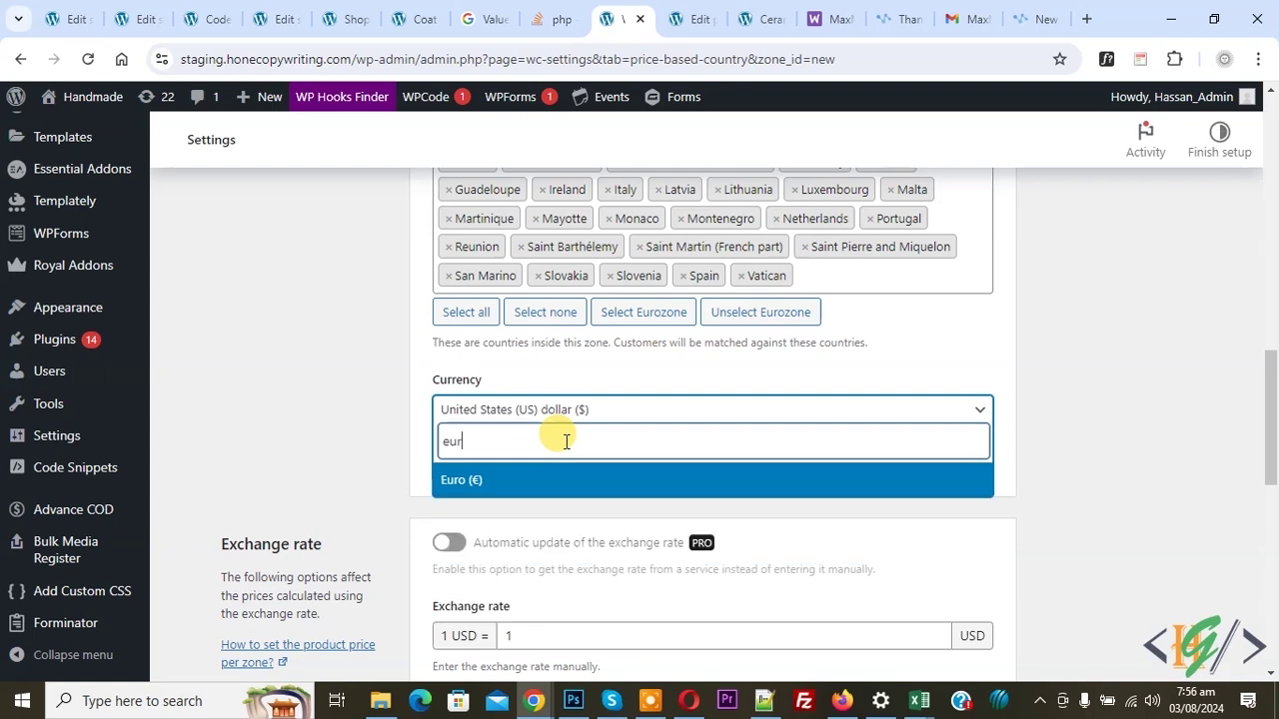
{"action": "key", "text": "Return"}
Step: Set the Euro zone's exchange rate to 1 USD = 2 EUR
{"action": "scroll", "coordinate": [566, 440], "scroll_direction": "down", "scroll_amount": 3}
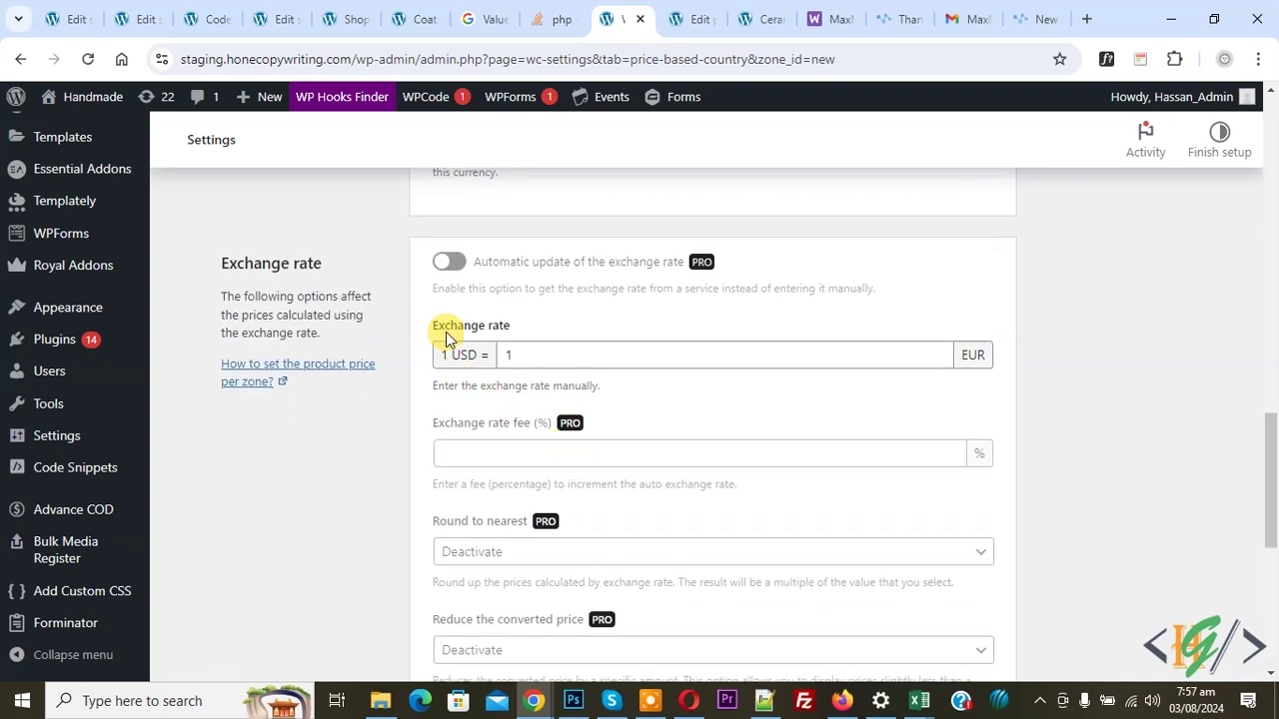
{"action": "left_click", "coordinate": [525, 356]}
{"action": "type", "text": "1"}
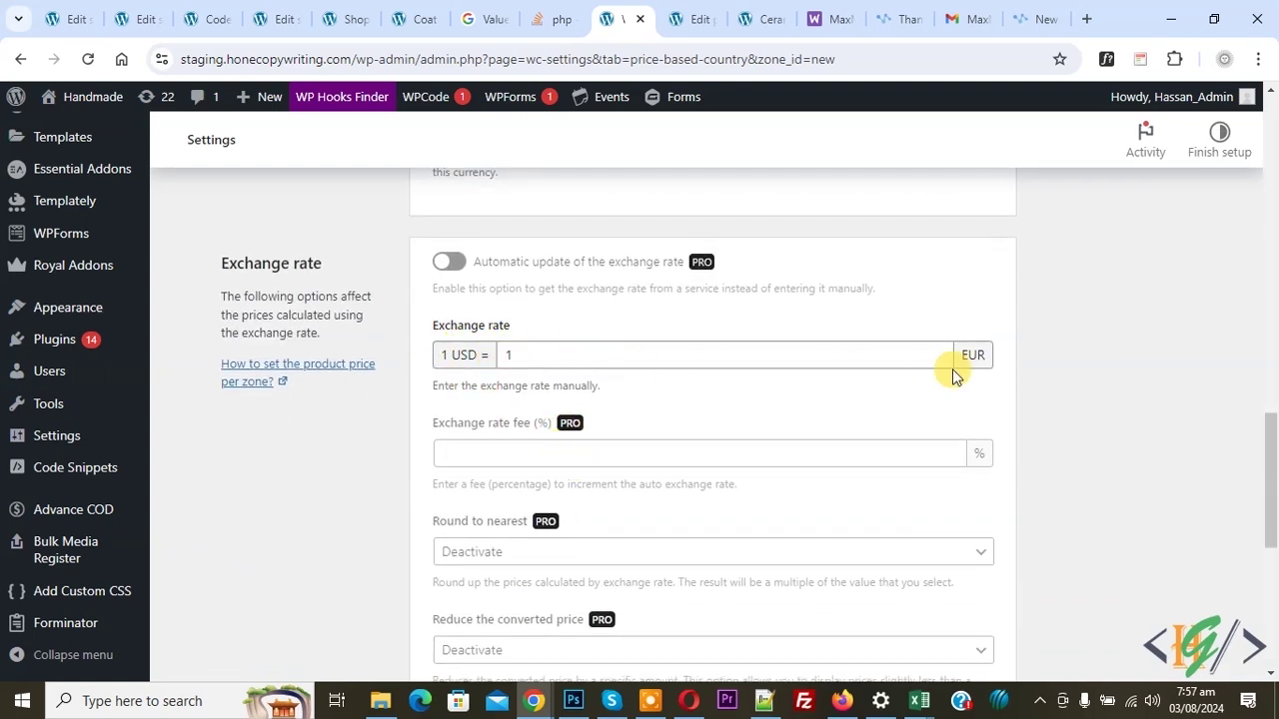
{"action": "left_click", "coordinate": [525, 352]}
{"action": "key", "text": "BackSpace"}
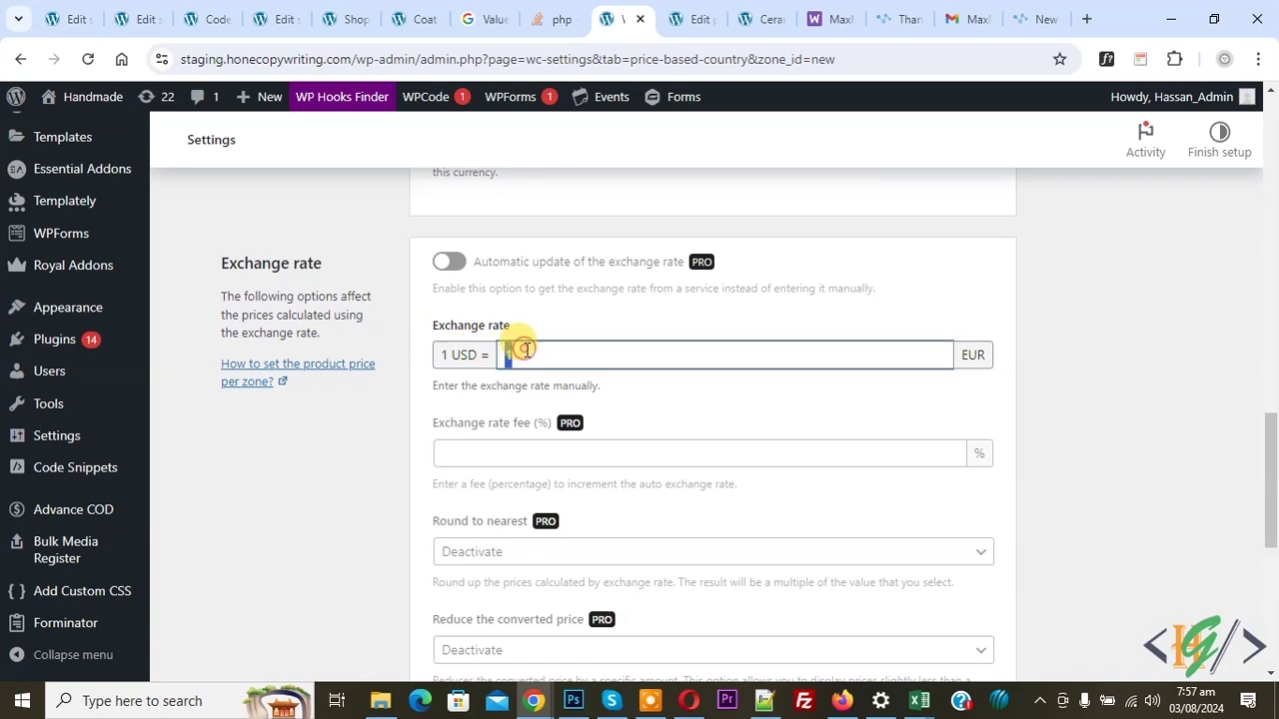
{"action": "type", "text": "2"}
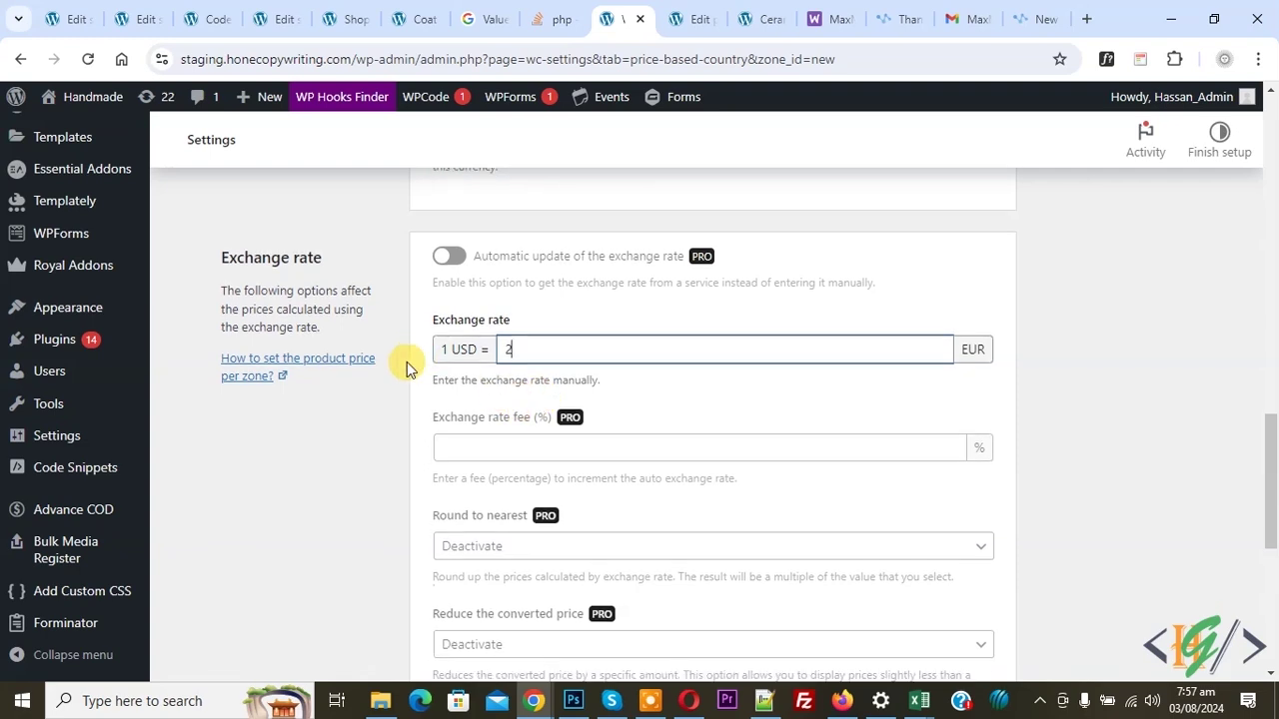
Step: Save the new Euro pricing zone with its countries, currency and exchange rate
{"action": "scroll", "coordinate": [405, 366], "scroll_direction": "down", "scroll_amount": 5}
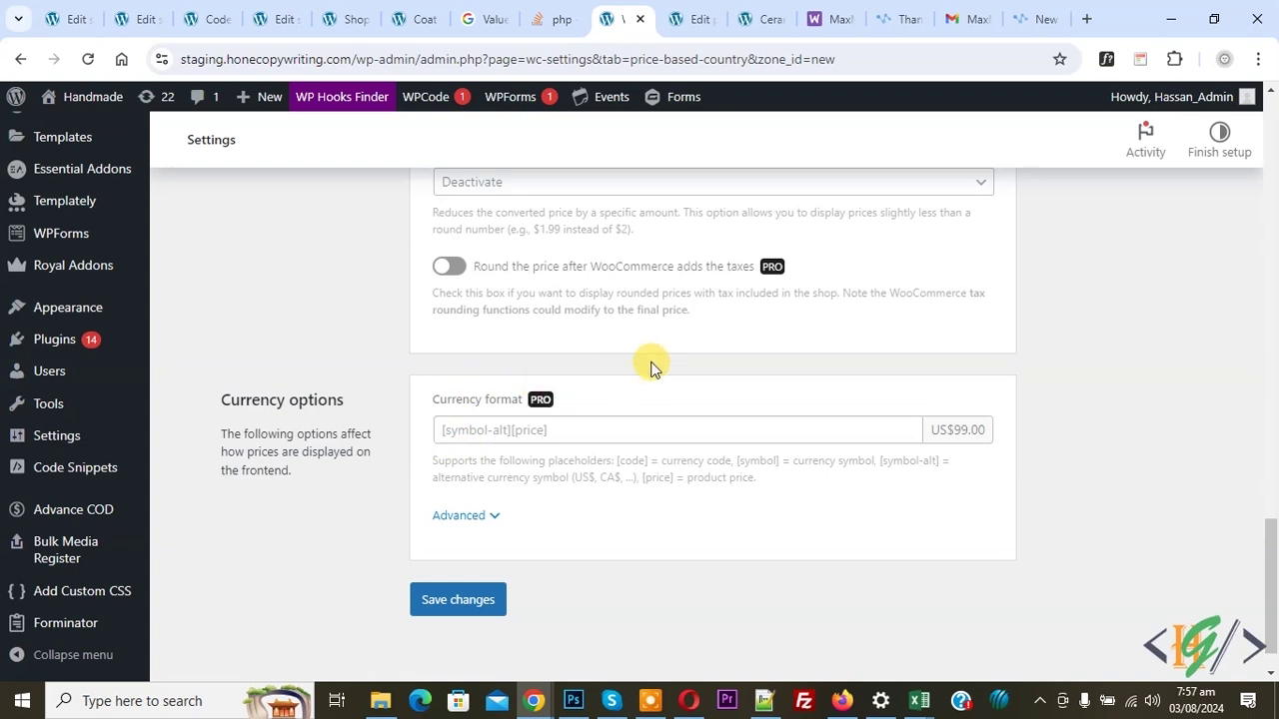
{"action": "left_click", "coordinate": [462, 599]}
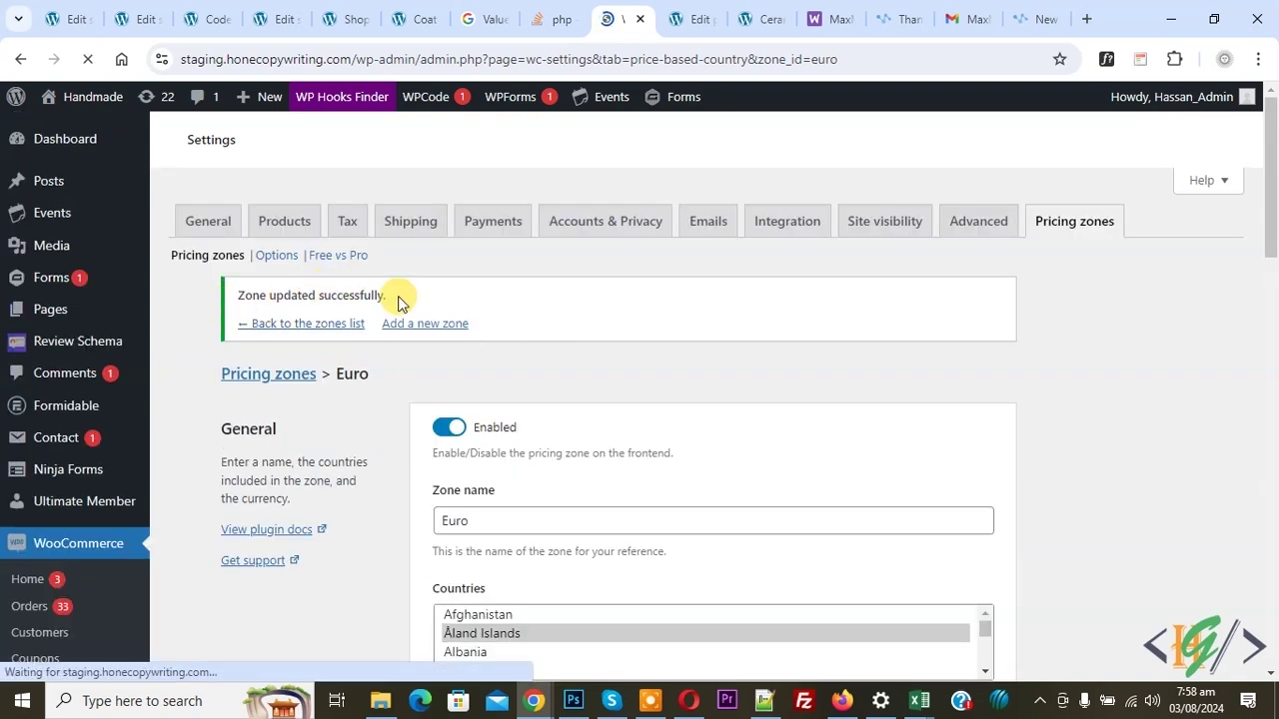
Step: Reload the Ceramic birds product's edit page and switch its Price for Euro (€) option to Set prices manually
{"action": "mouse_move", "coordinate": [649, 92]}
{"action": "left_click", "coordinate": [689, 18]}
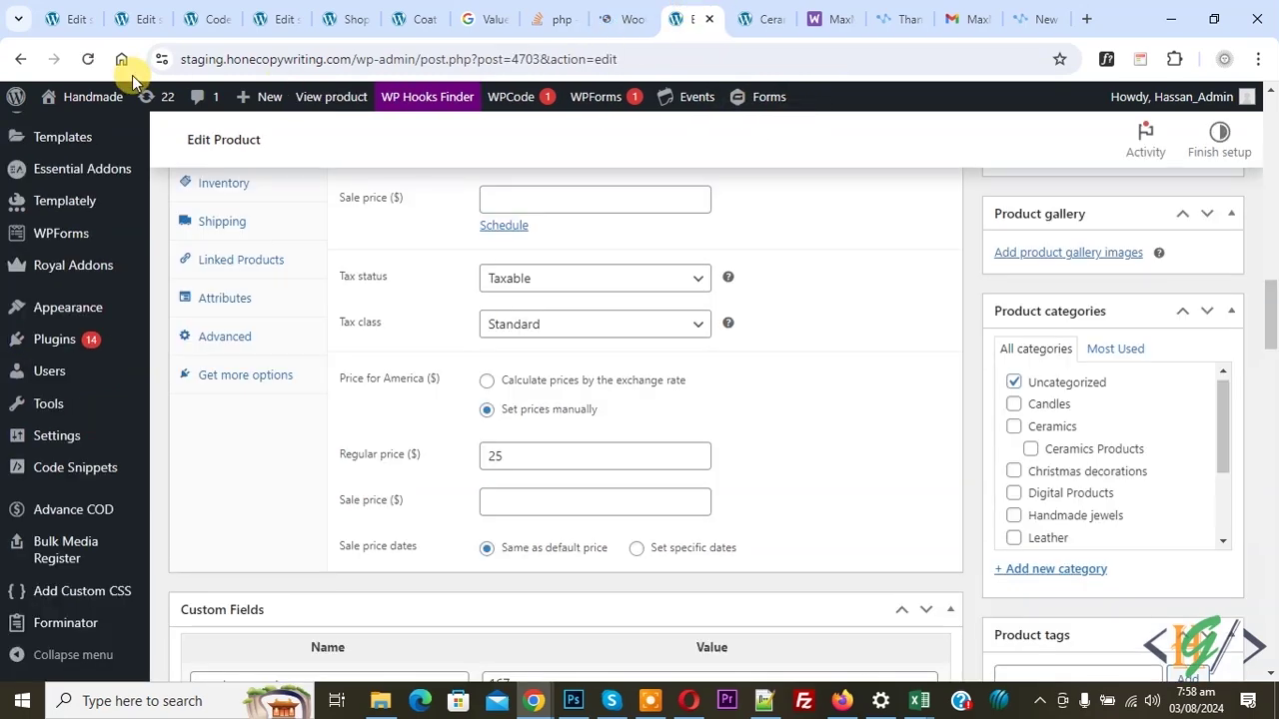
{"action": "left_click", "coordinate": [88, 58]}
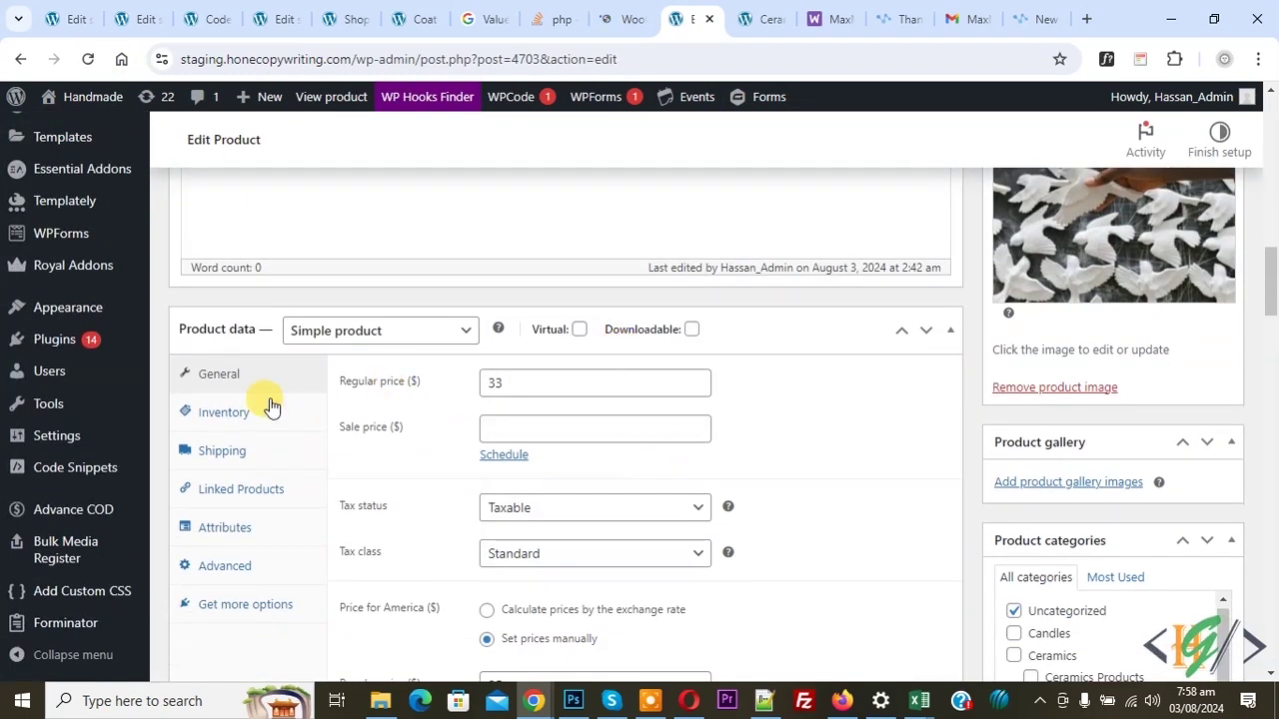
{"action": "scroll", "coordinate": [430, 409], "scroll_direction": "down", "scroll_amount": 3}
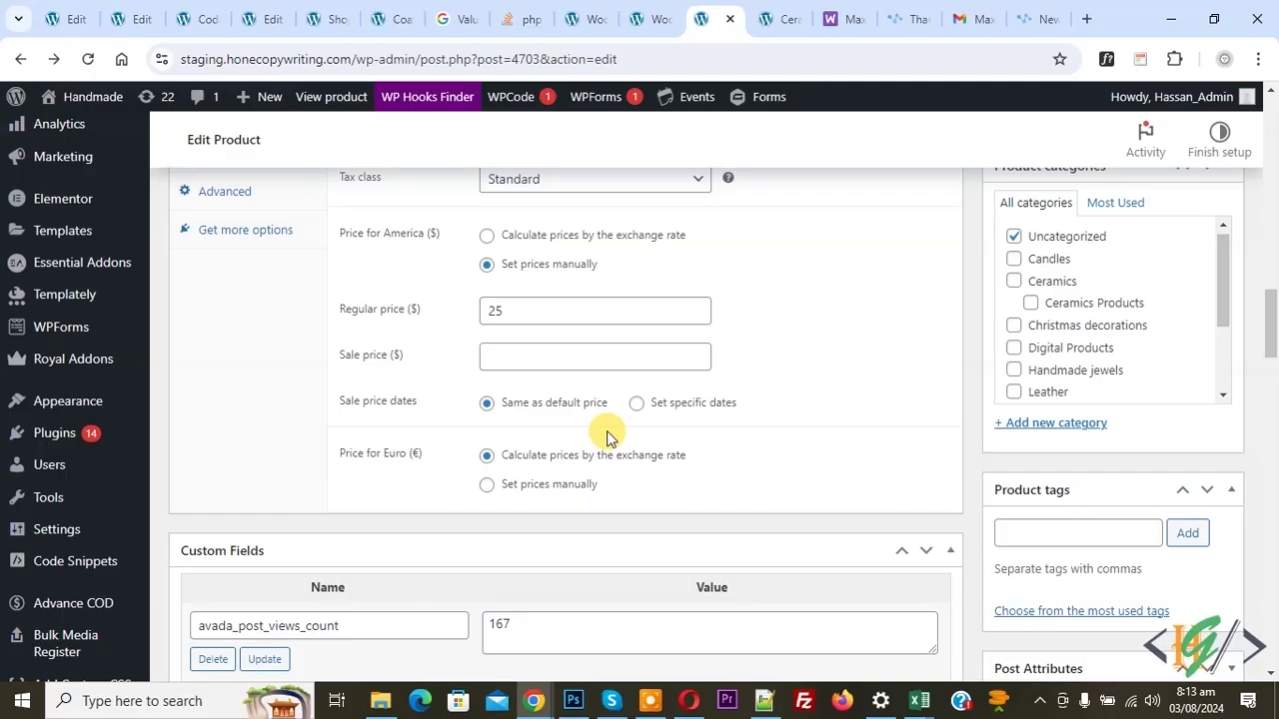
{"action": "left_click", "coordinate": [527, 488]}
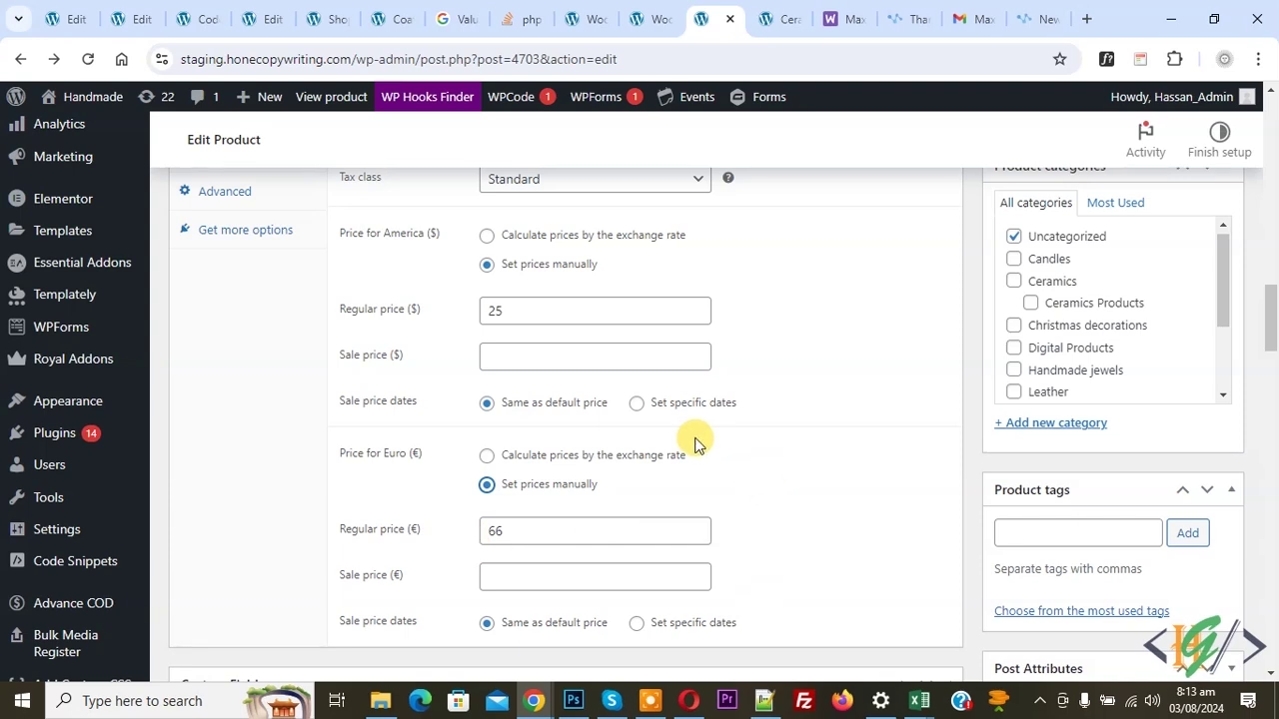